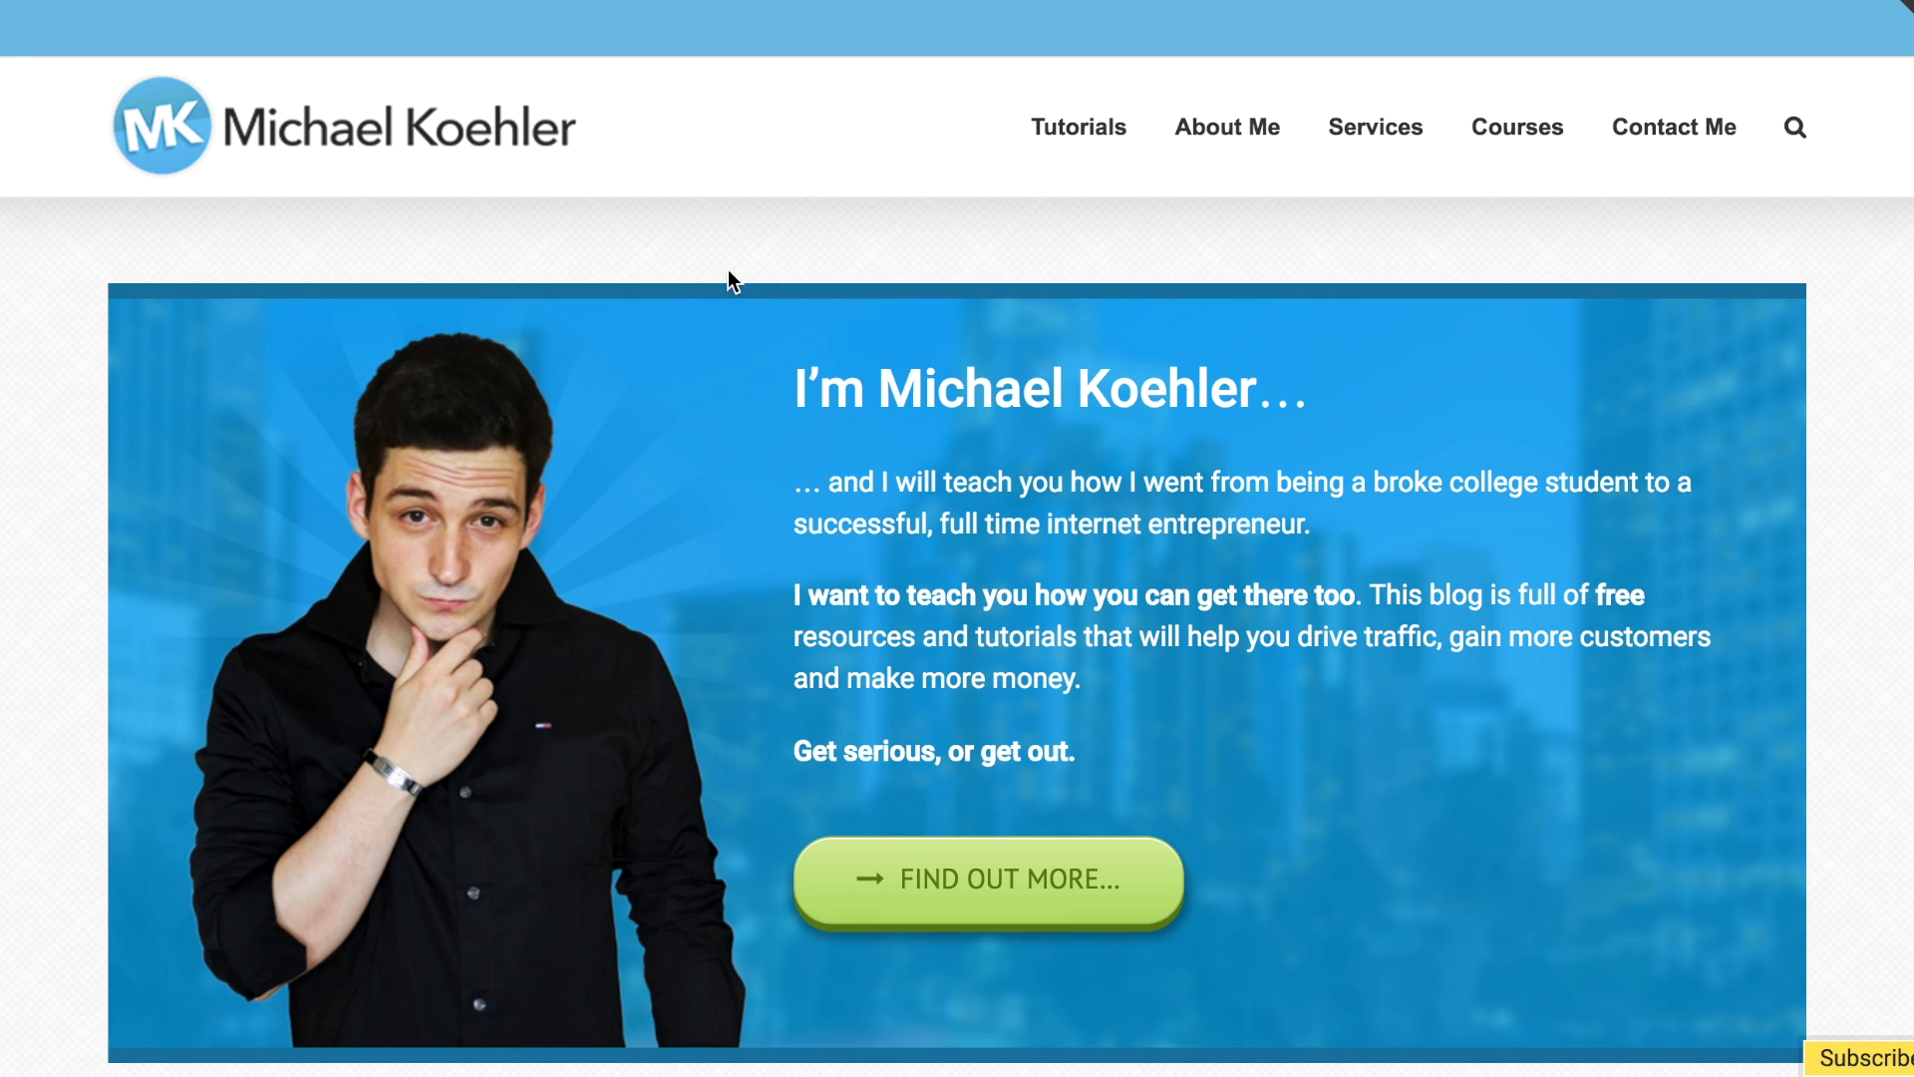
pyautogui.scroll(-1, 1287, 328)
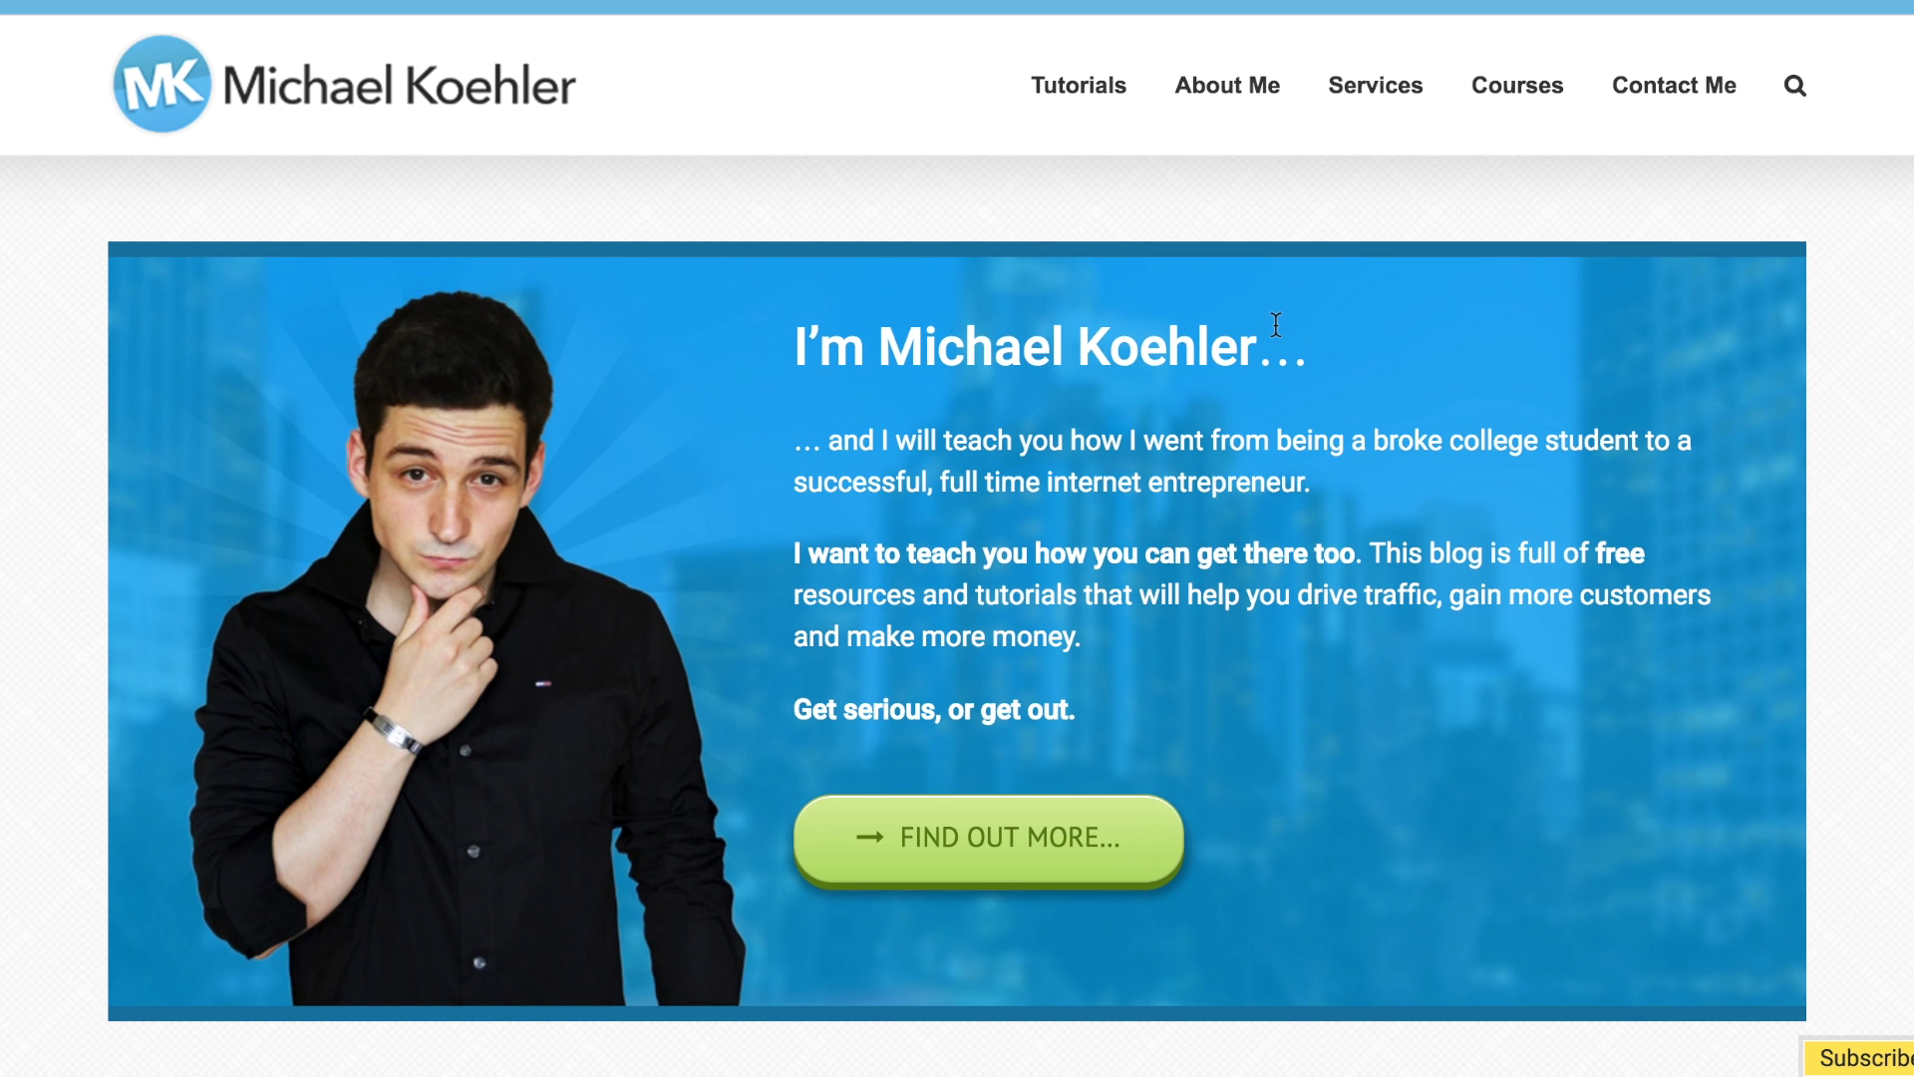
pyautogui.scroll(-5, 959, 351)
pyautogui.scroll(3, 959, 345)
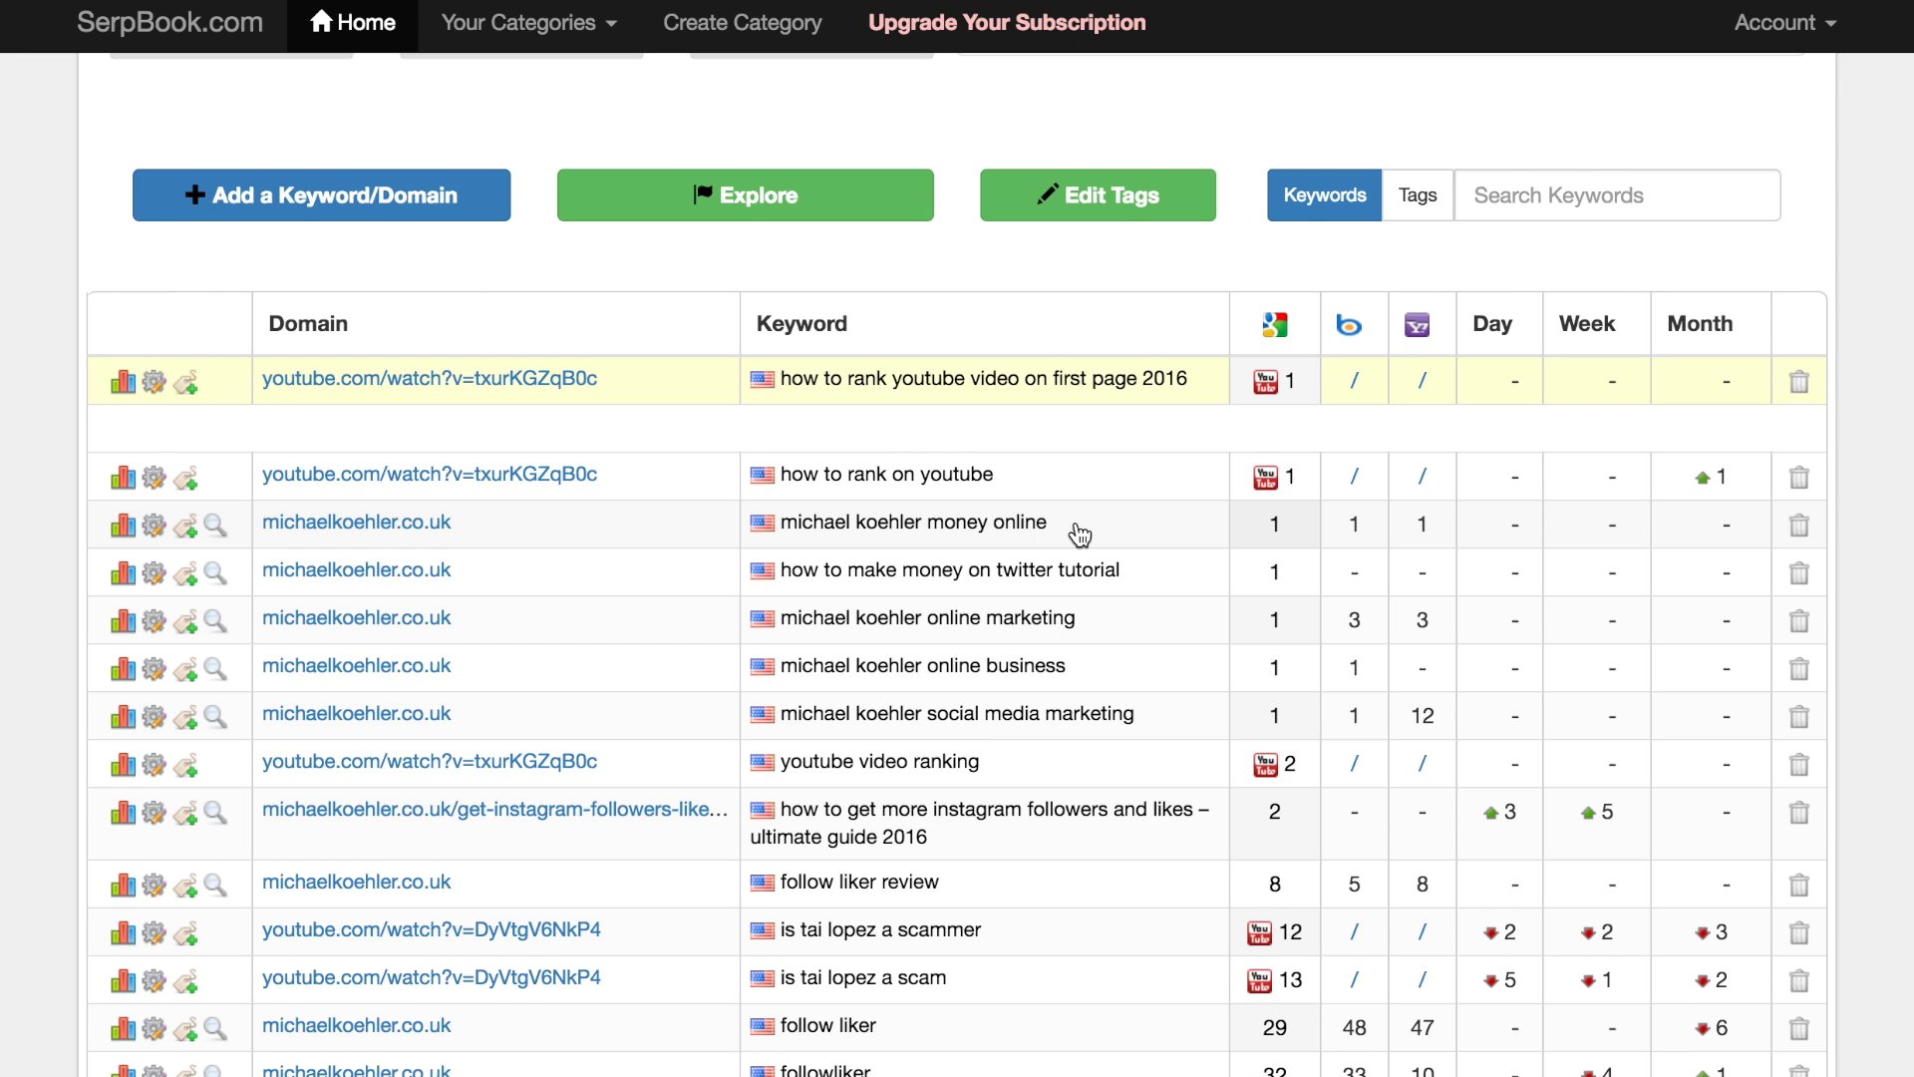
pyautogui.scroll(-1, 1078, 535)
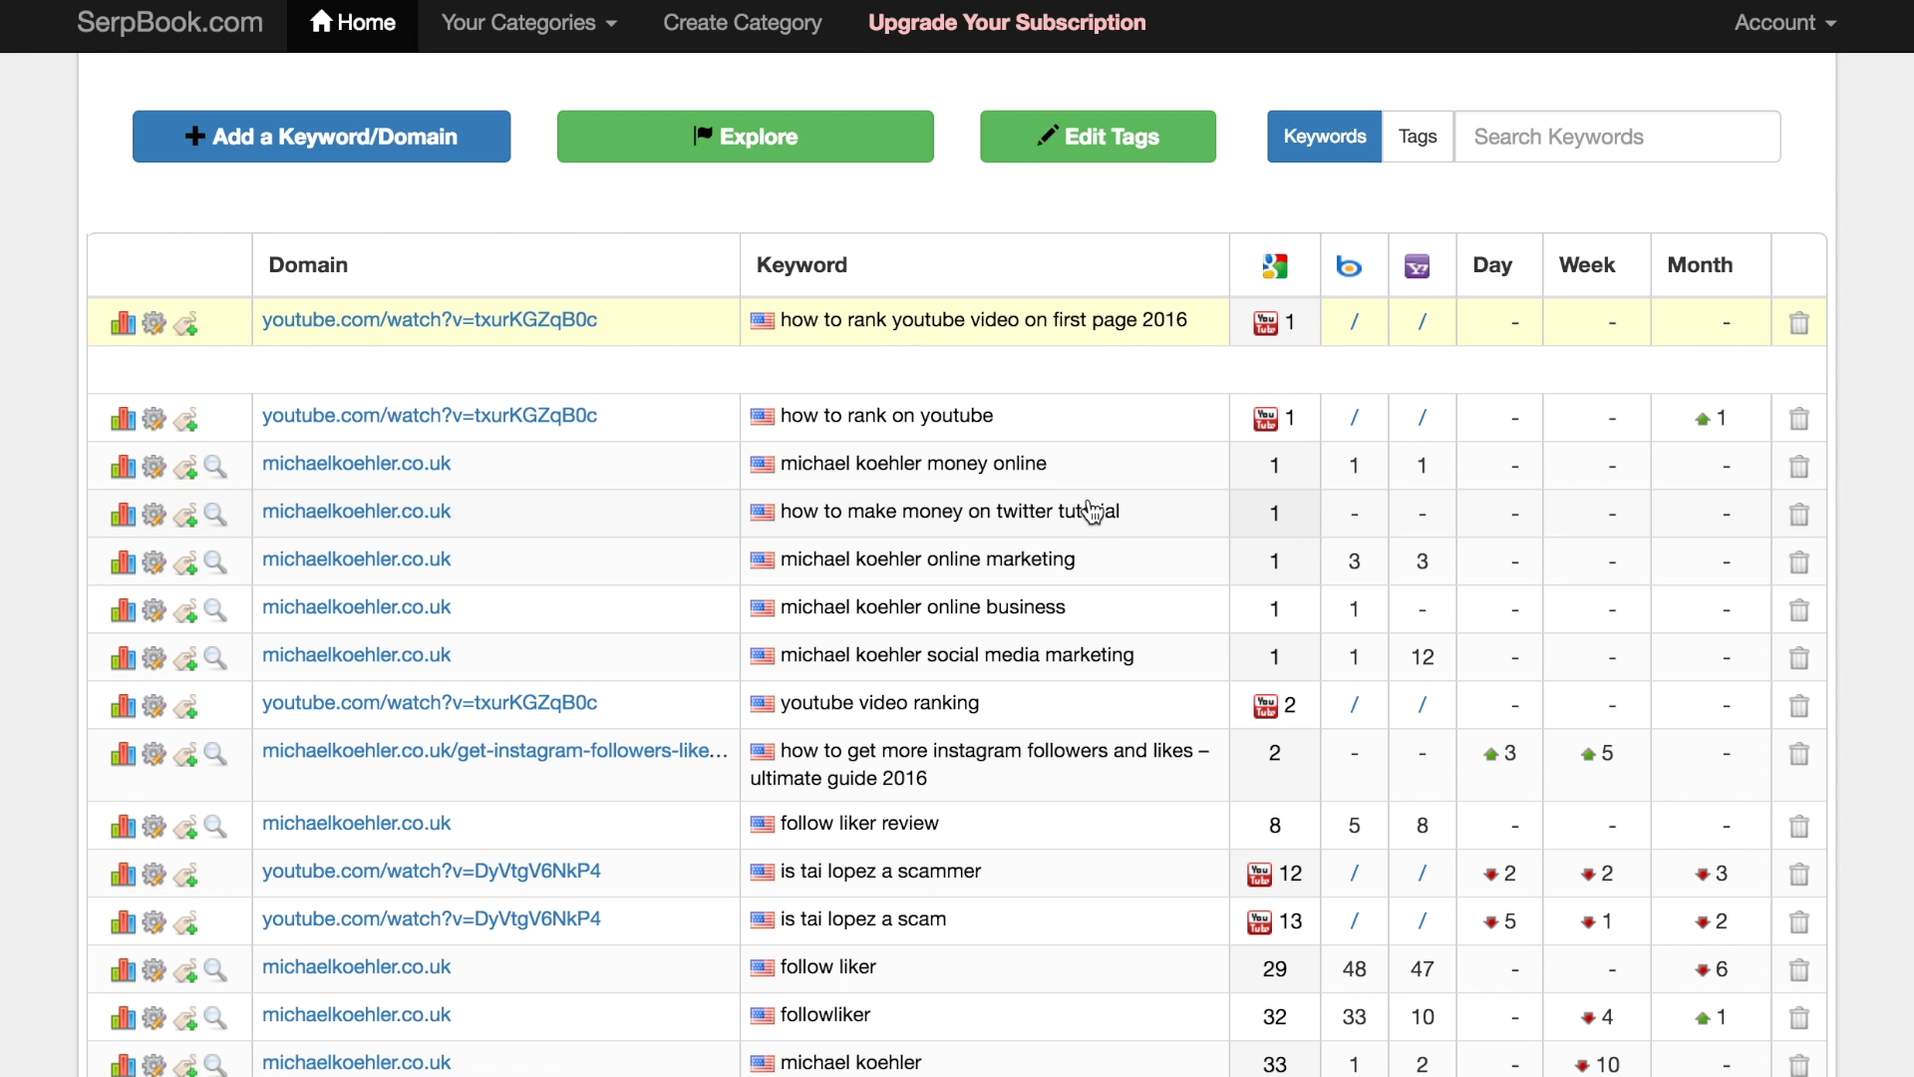
pyautogui.scroll(-2, 1266, 506)
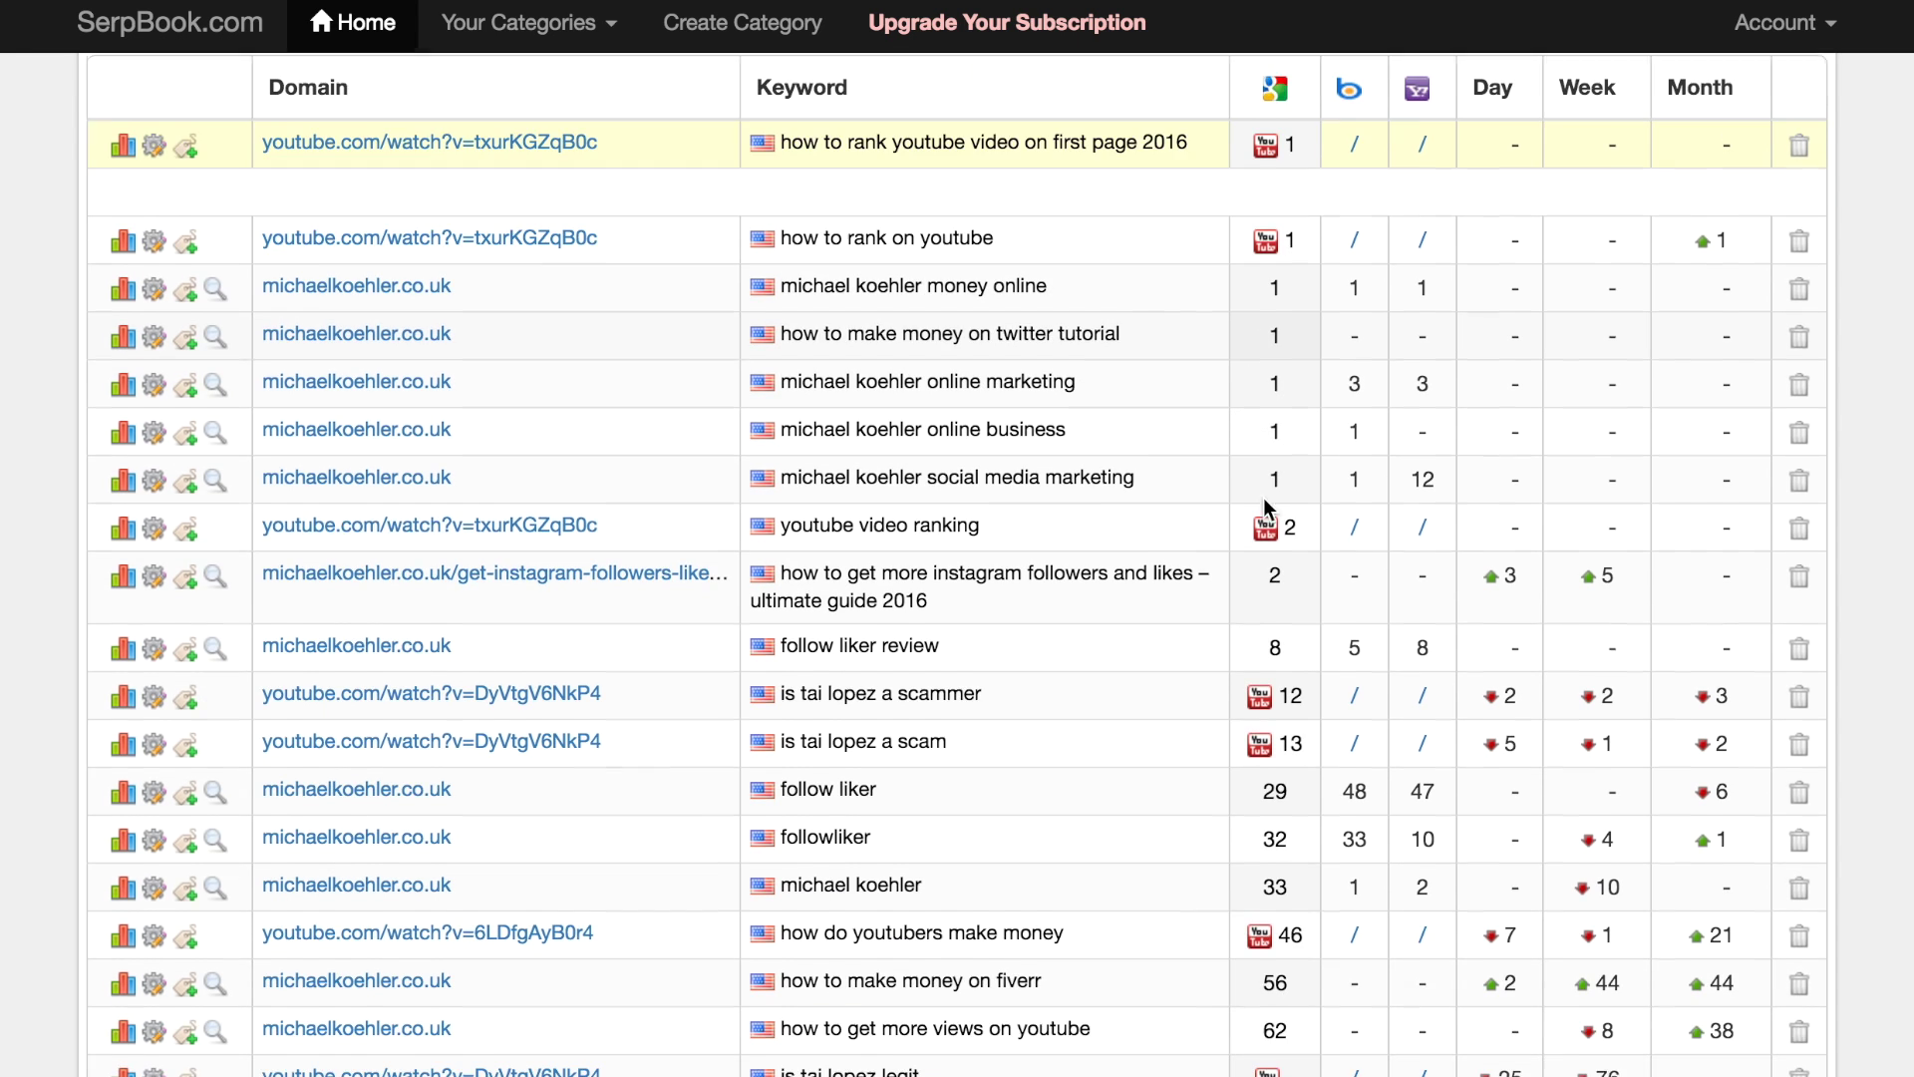
pyautogui.scroll(-1, 1266, 507)
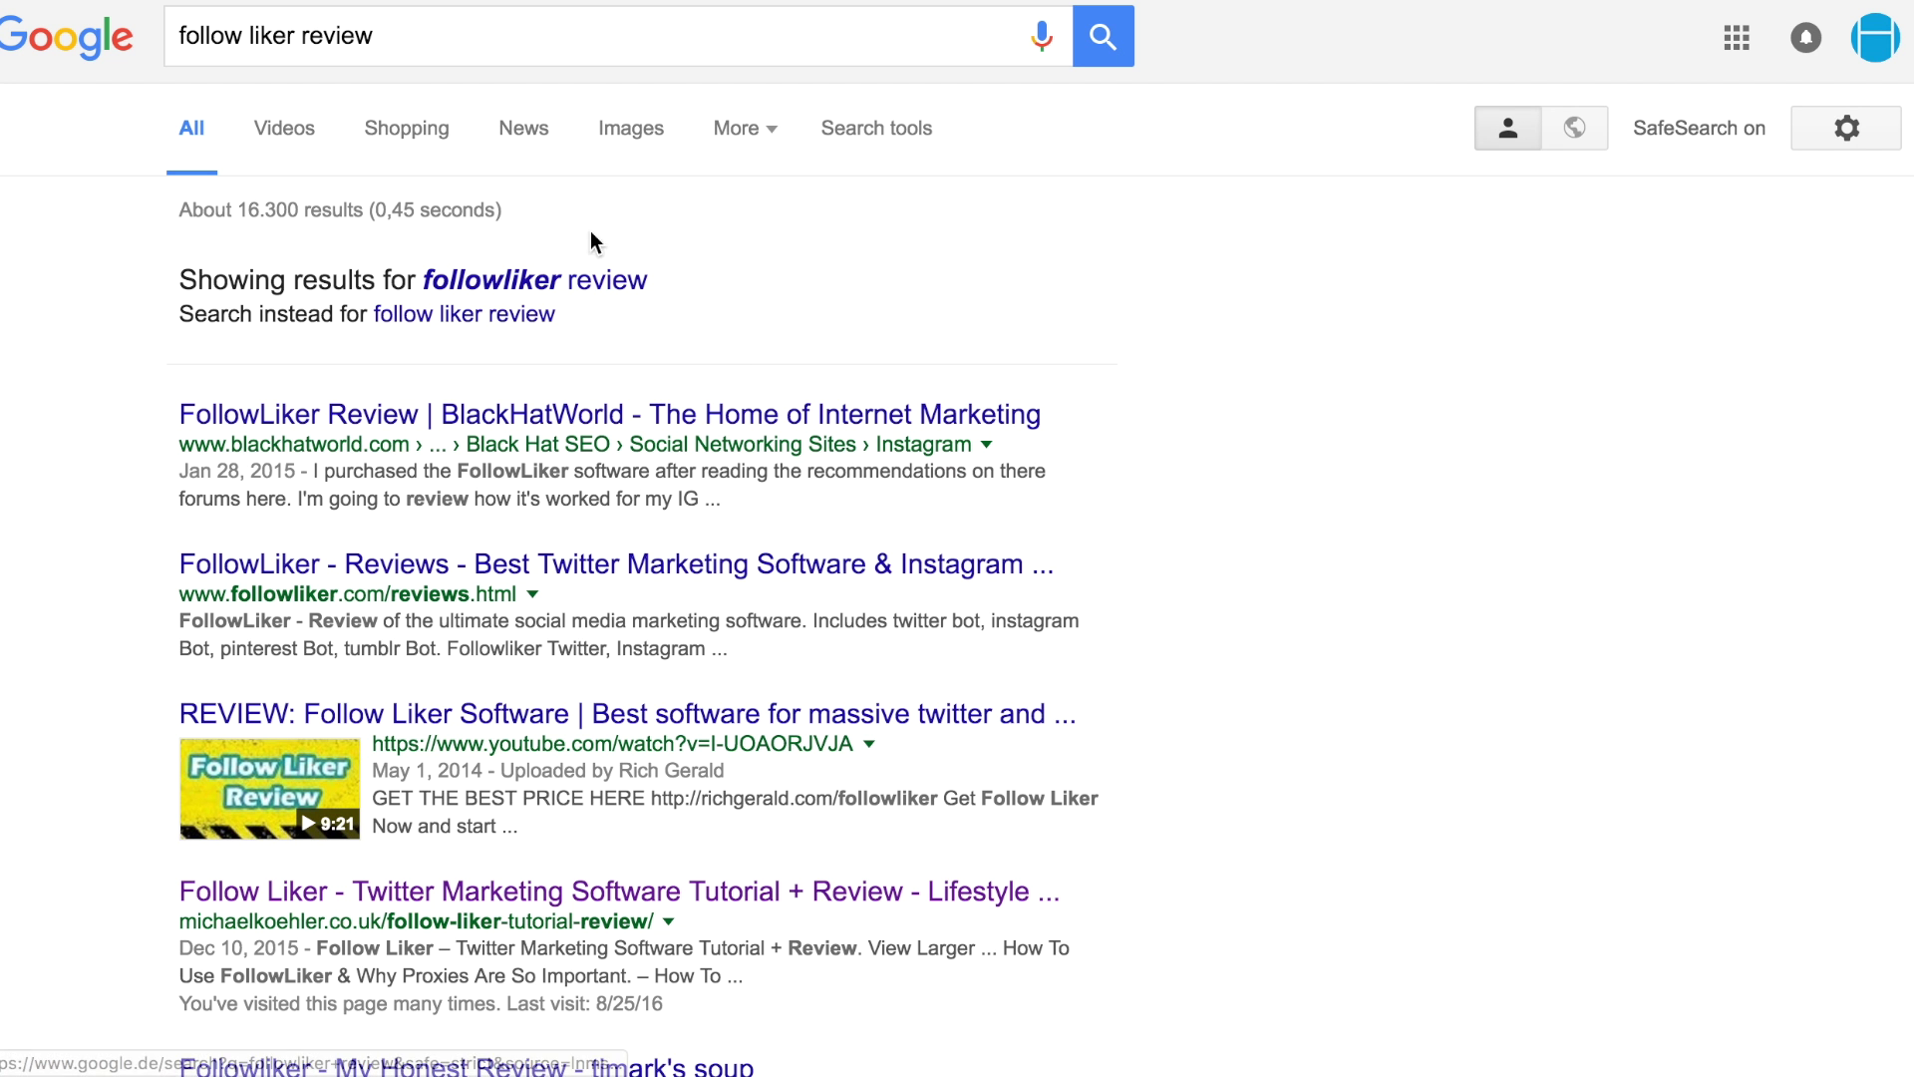
pyautogui.scroll(-2, 857, 188)
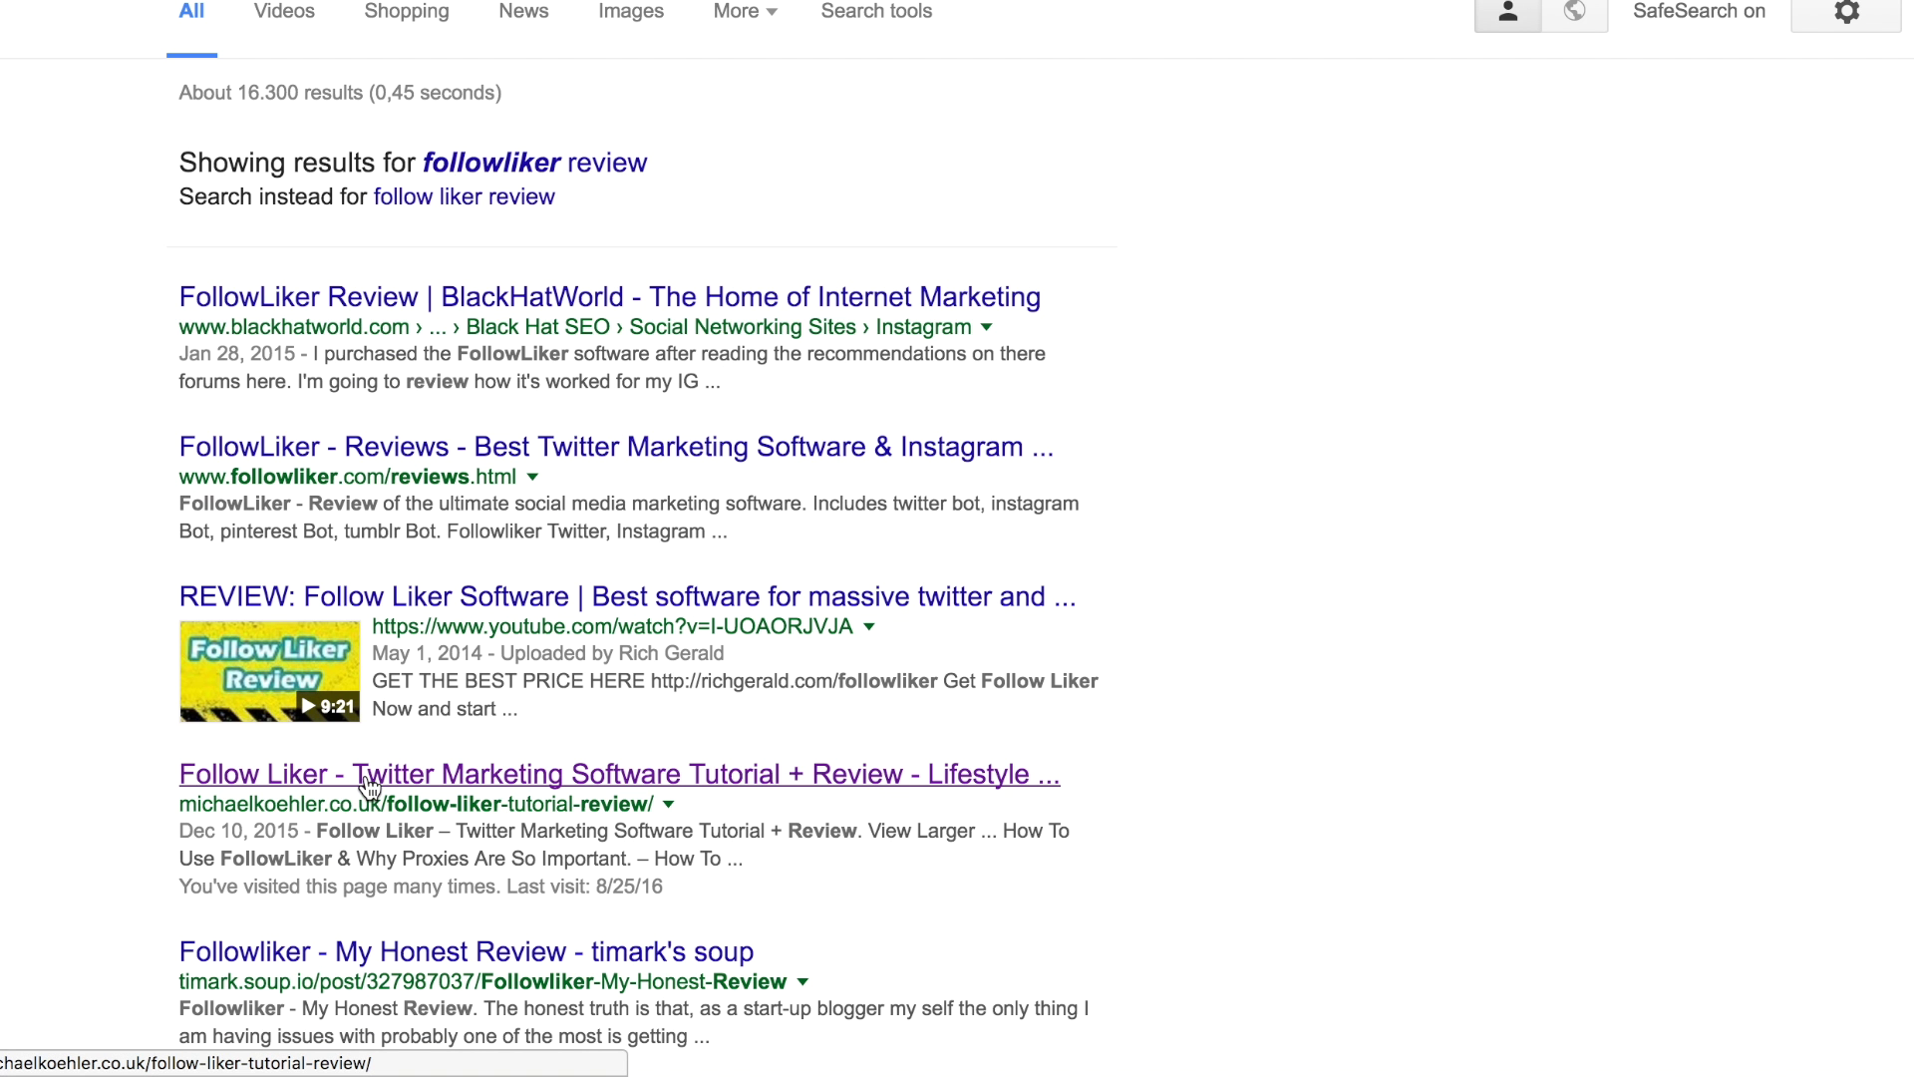
pyautogui.scroll(2, 27, 613)
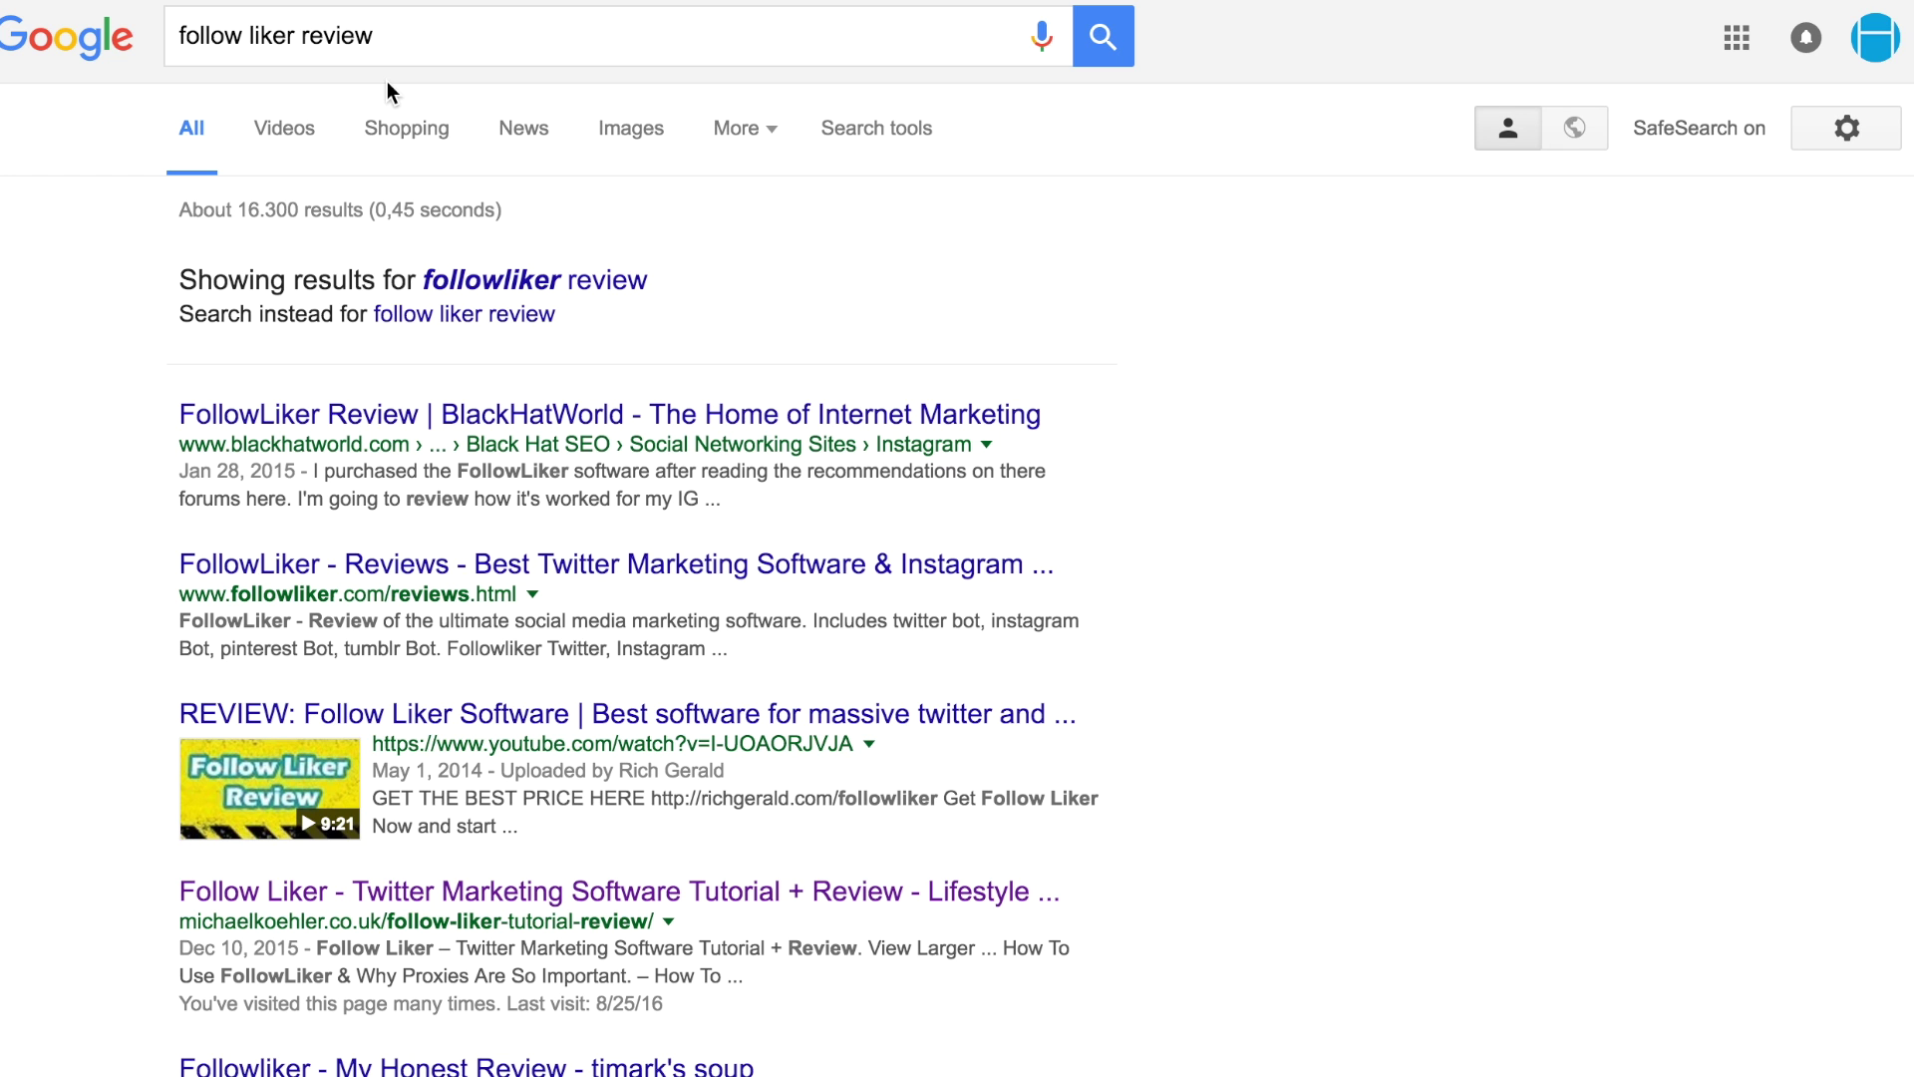
pyautogui.scroll(-1, 386, 107)
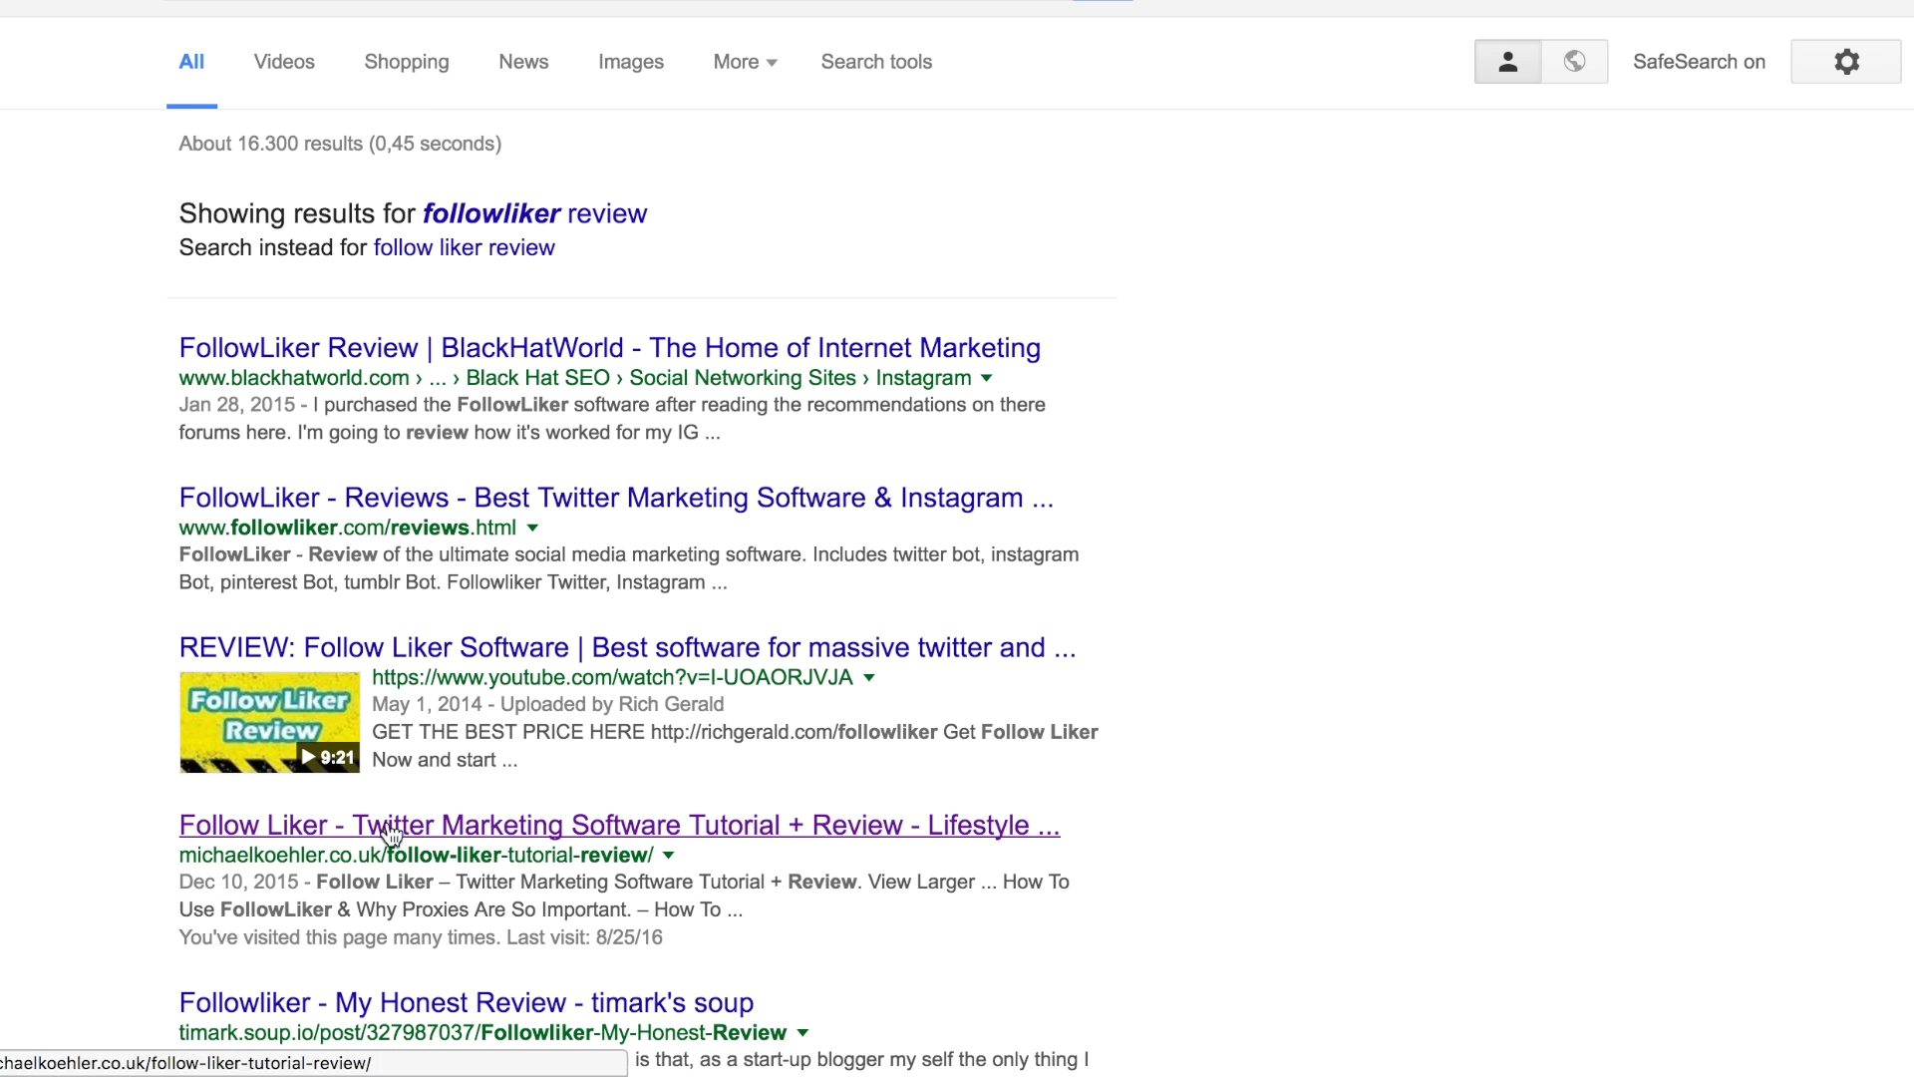
# Open the michaelkoehler.co.uk Follow Liker tutorial and review from the Google results.
pyautogui.click(387, 835)
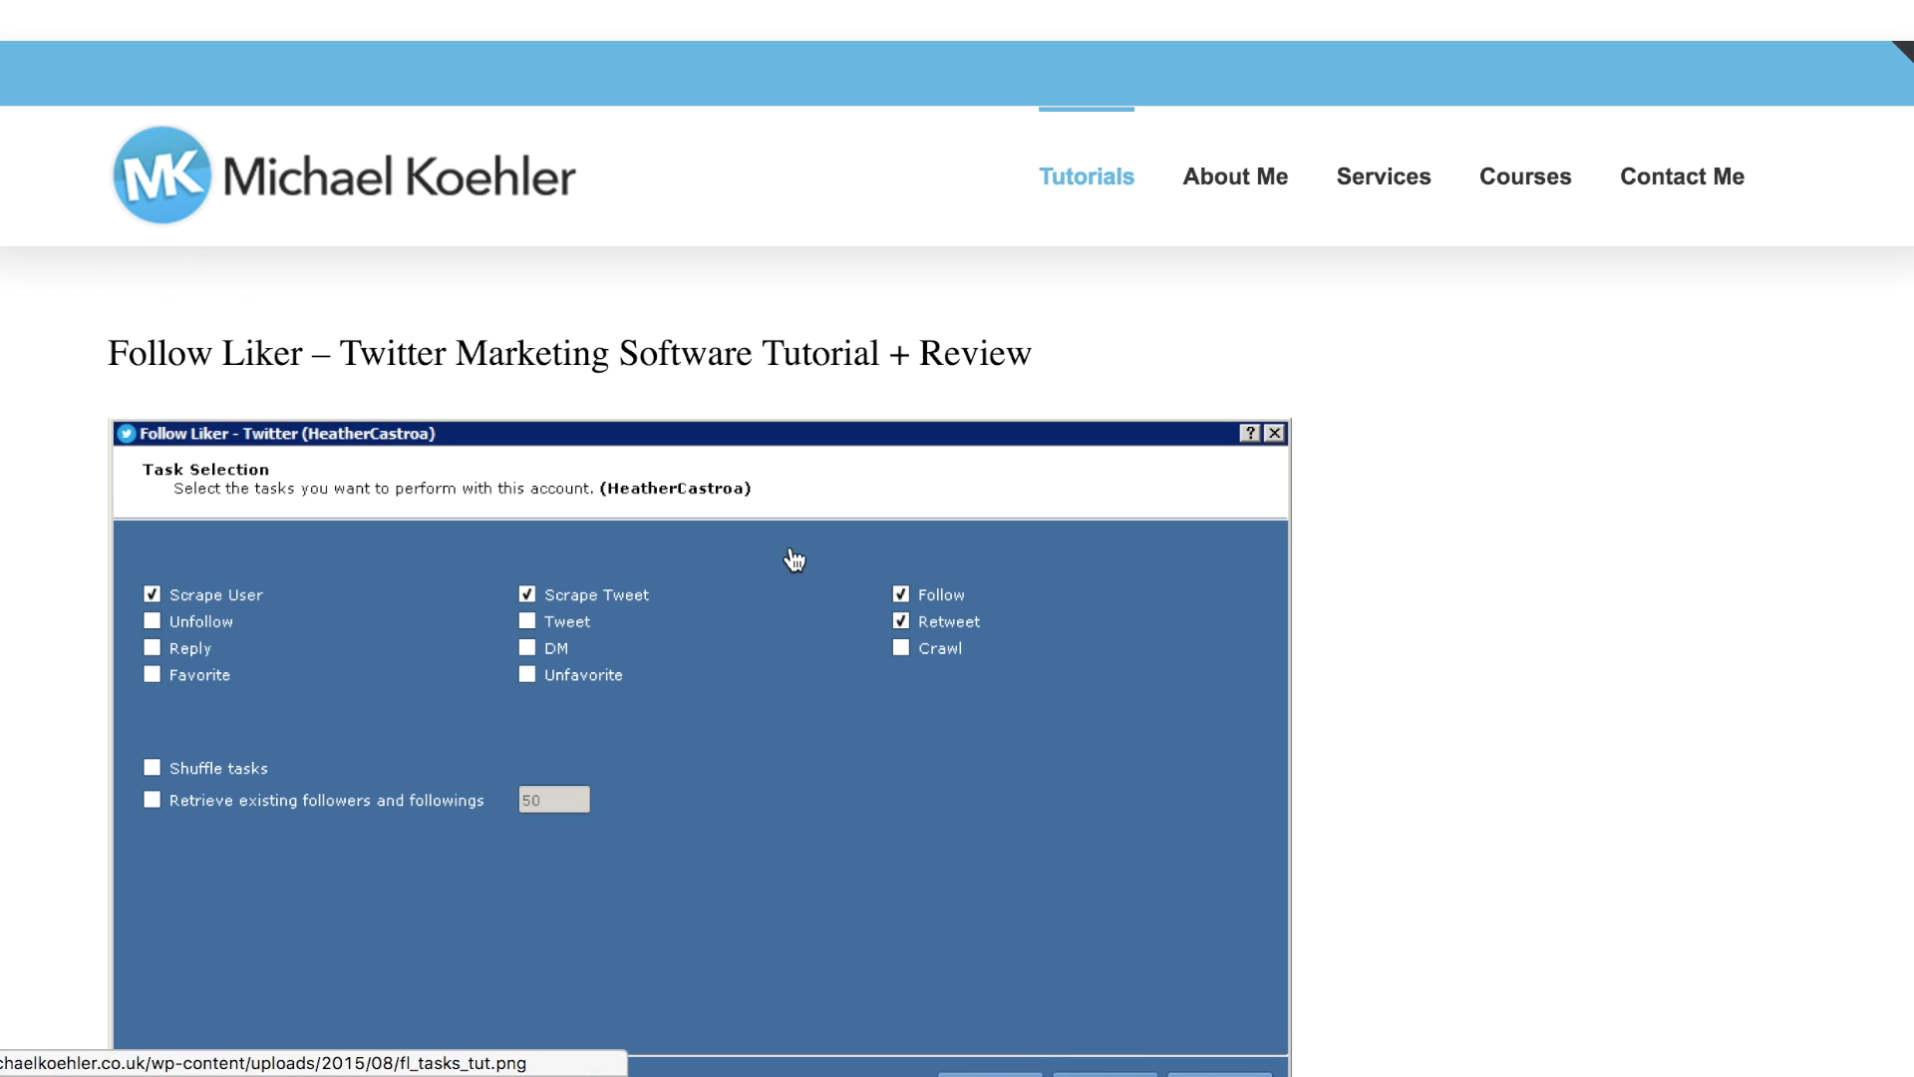
pyautogui.scroll(-1, 800, 553)
pyautogui.scroll(-2, 799, 553)
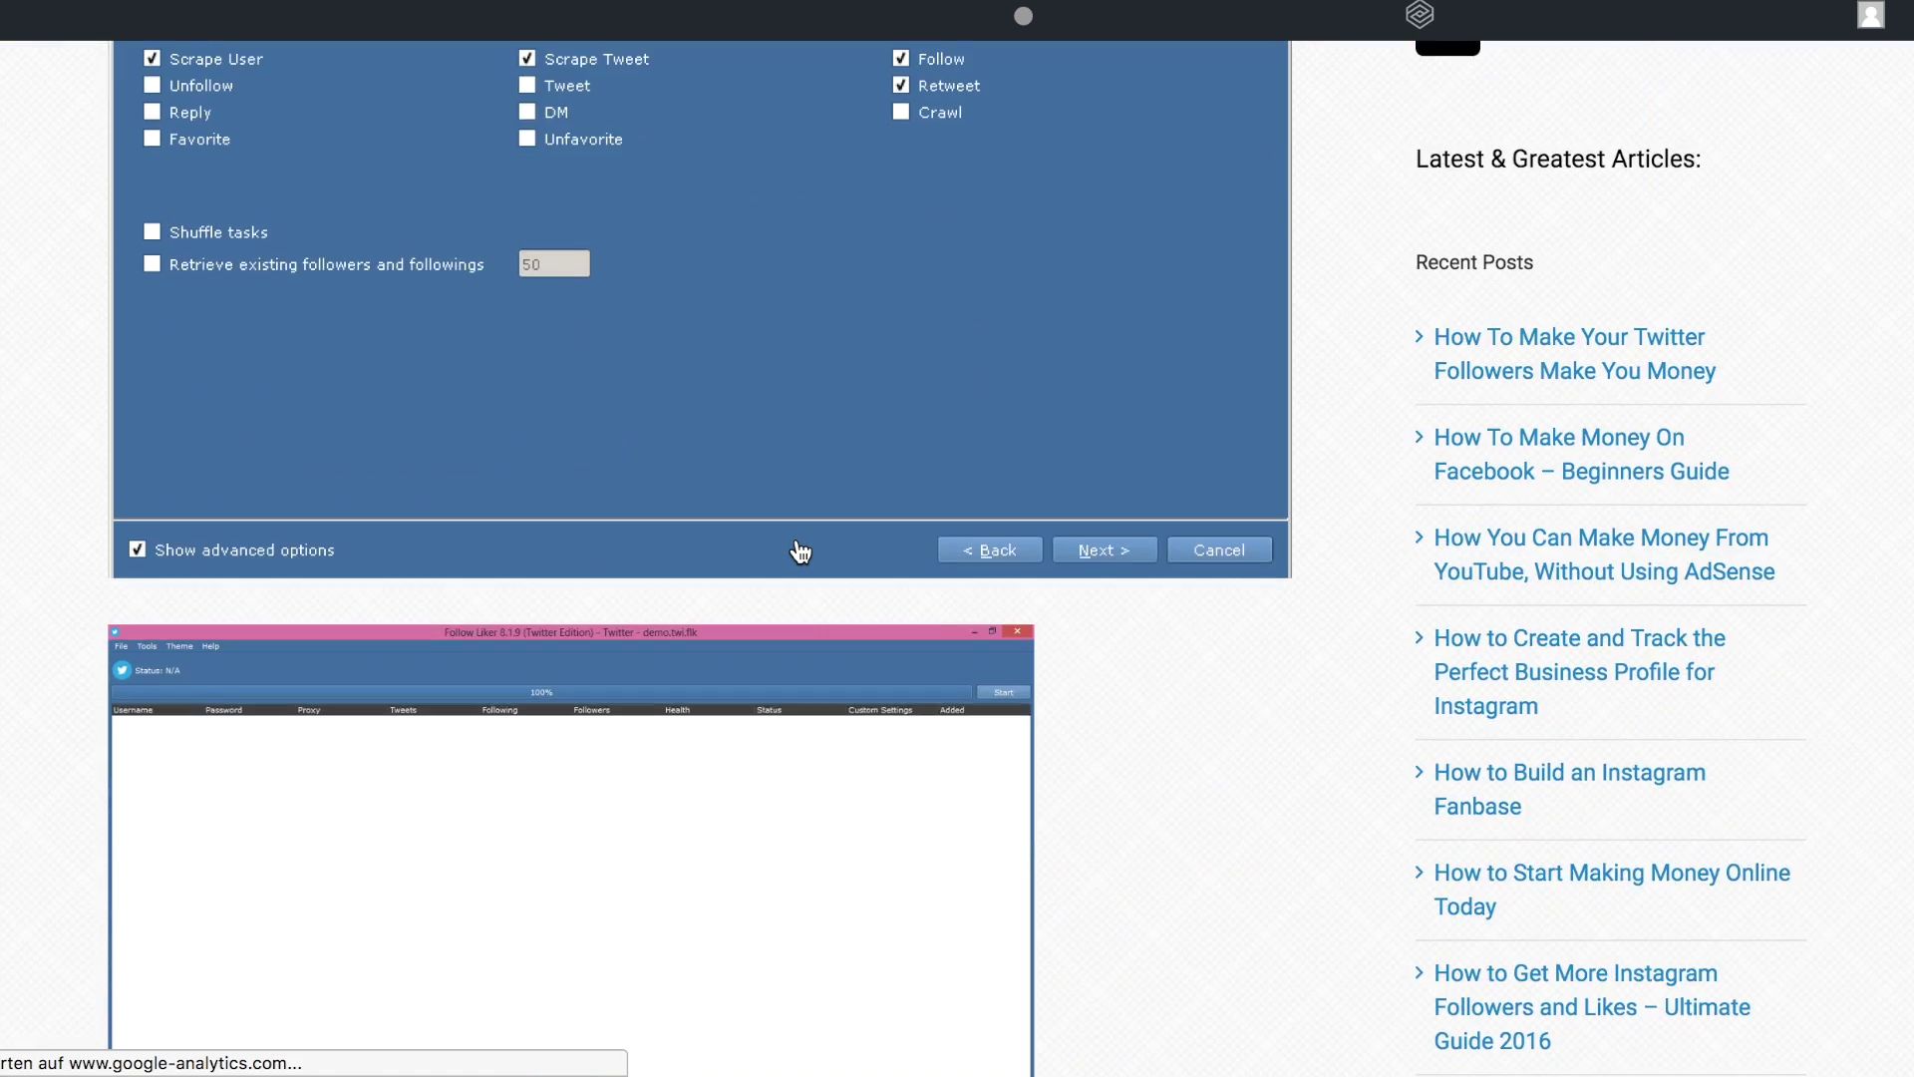
pyautogui.scroll(-5, 801, 552)
pyautogui.scroll(-5, 800, 551)
pyautogui.scroll(-5, 799, 553)
pyautogui.scroll(-4, 800, 551)
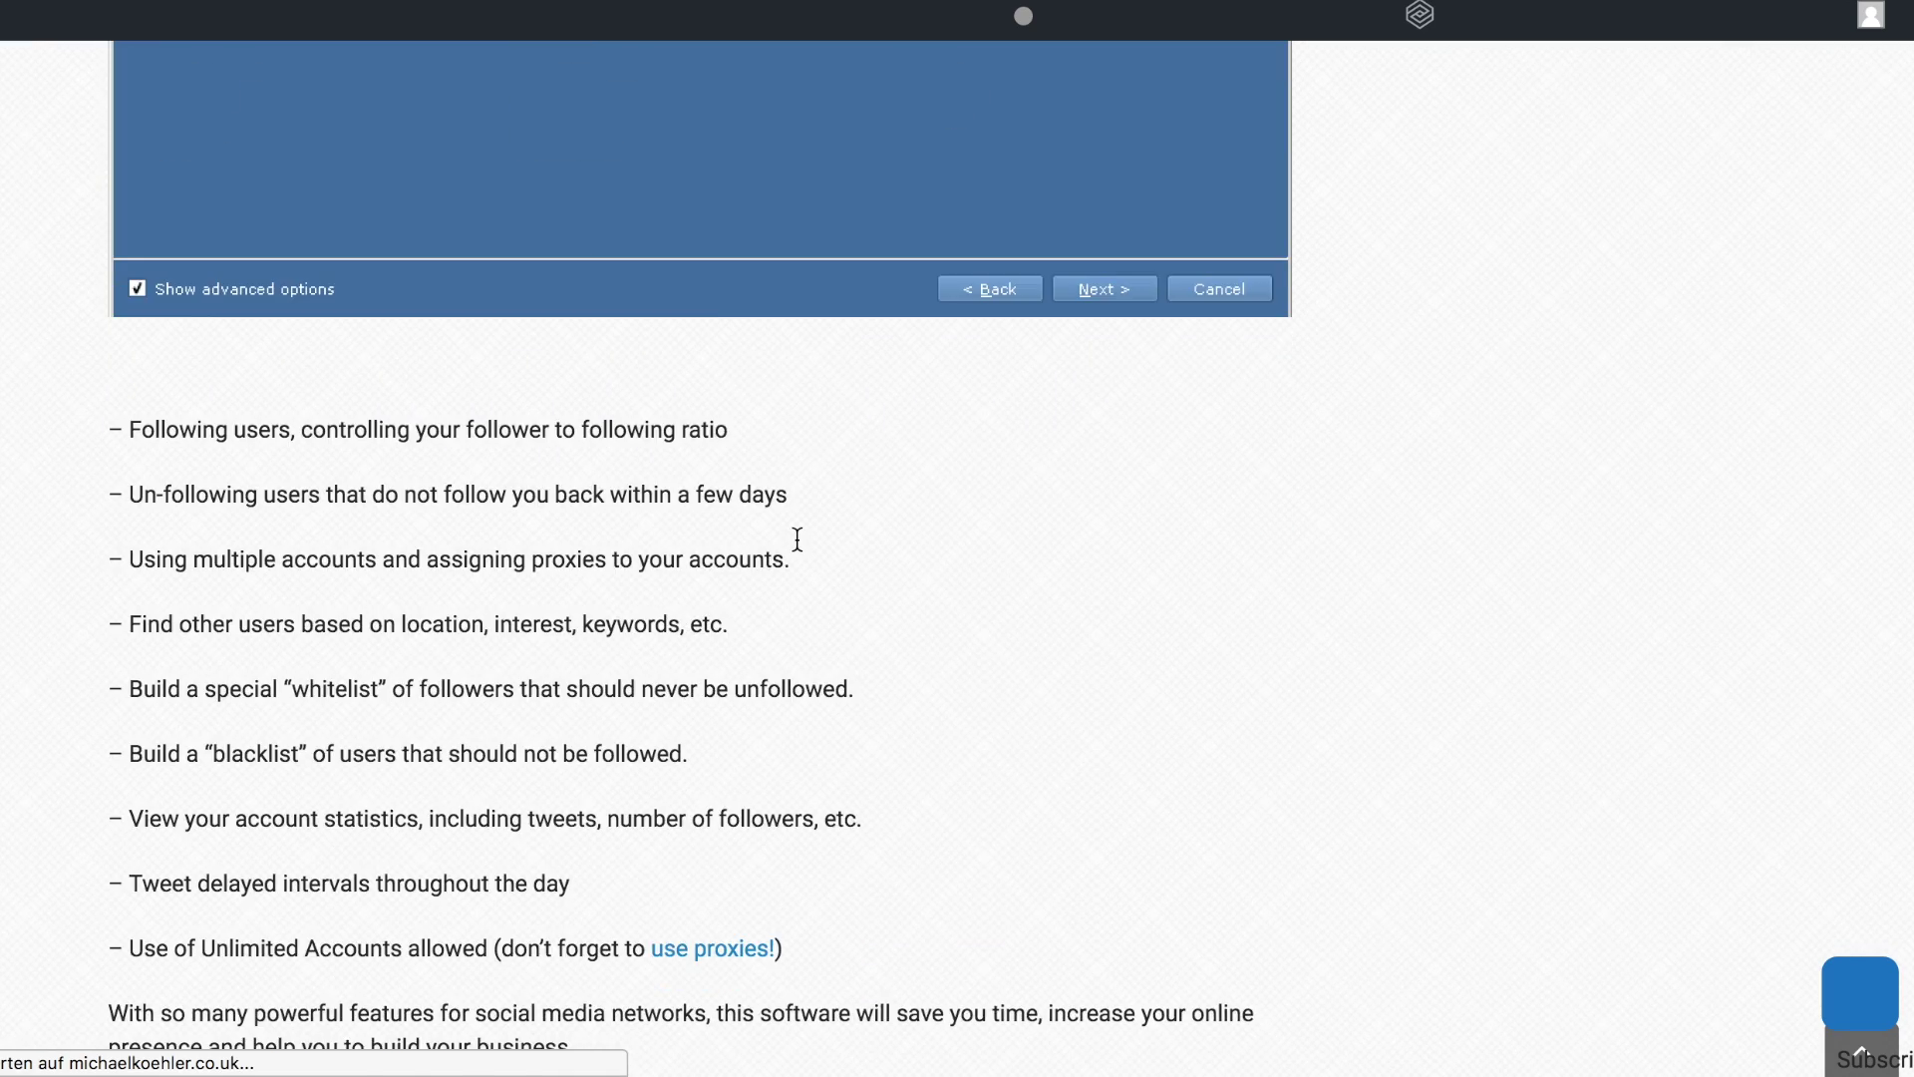
pyautogui.scroll(-5, 797, 542)
pyautogui.scroll(-3, 796, 539)
pyautogui.scroll(2, 798, 539)
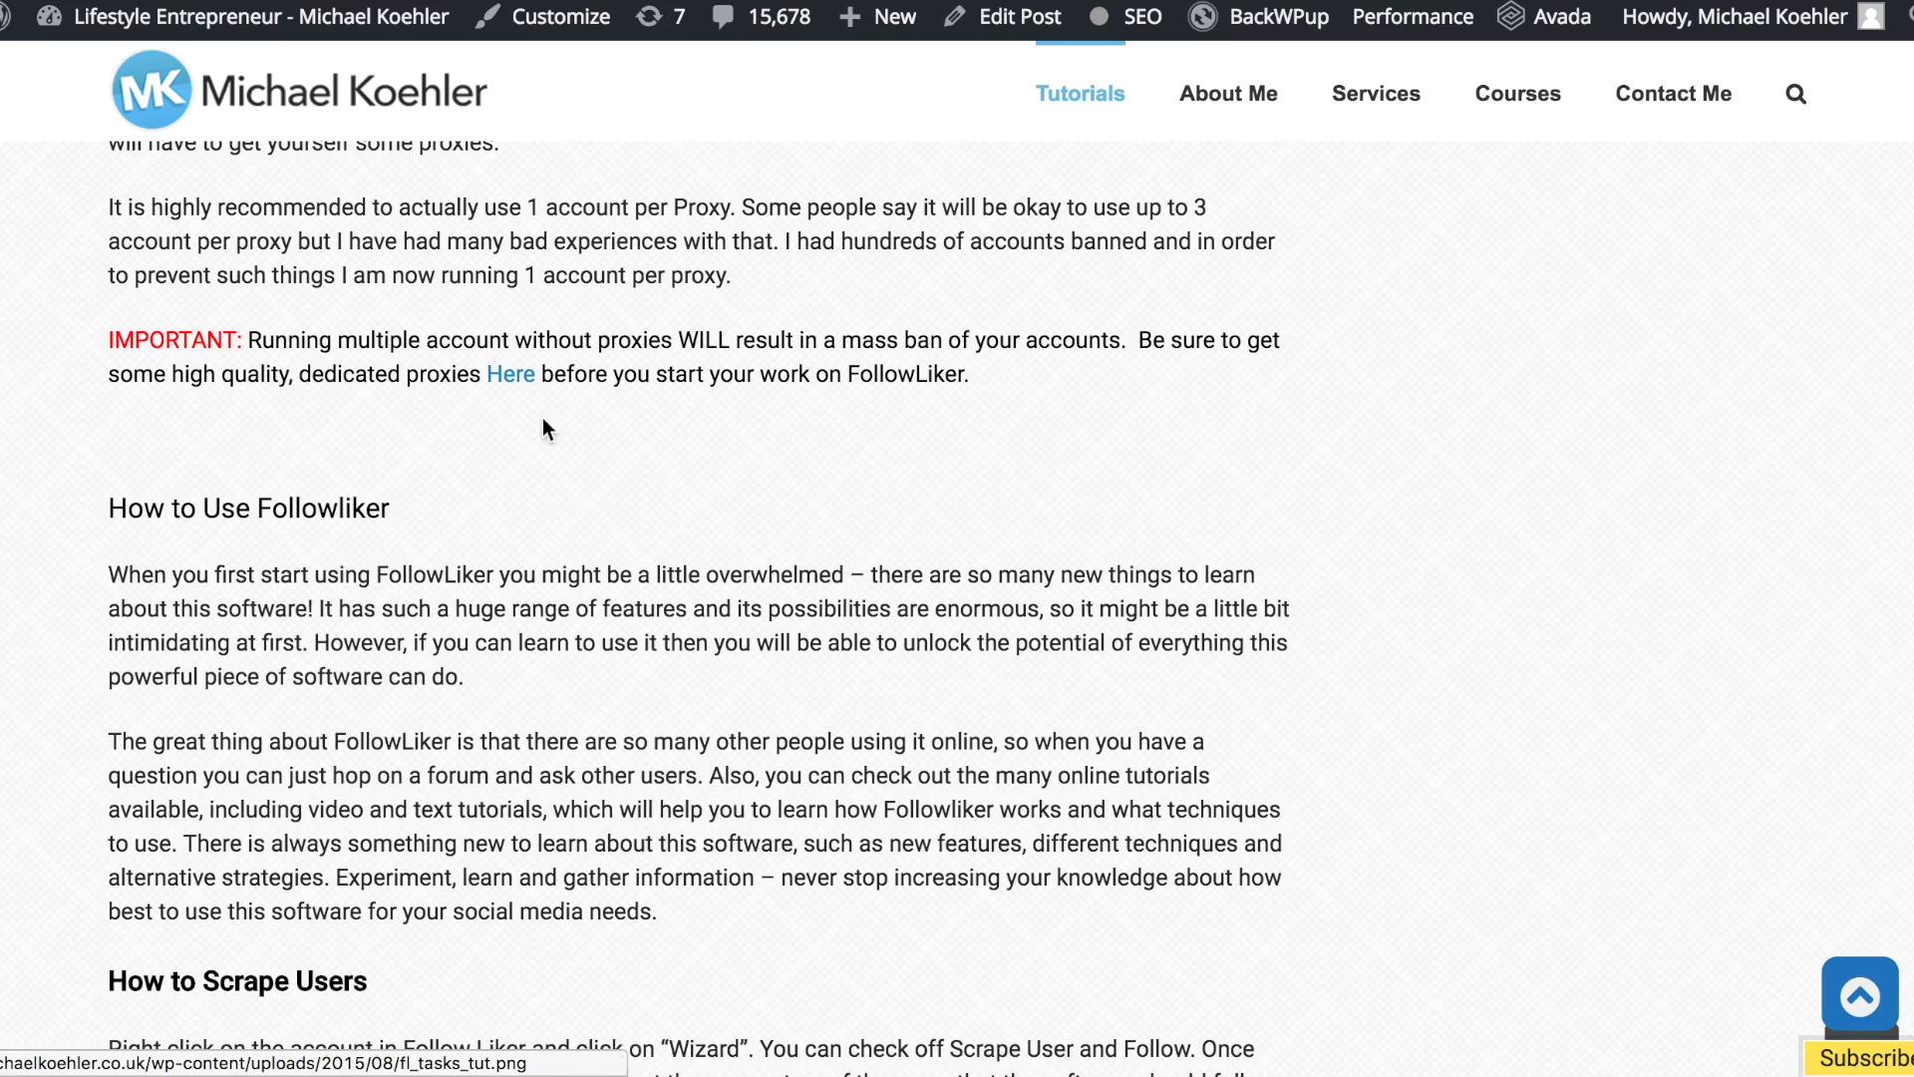
pyautogui.click(511, 378)
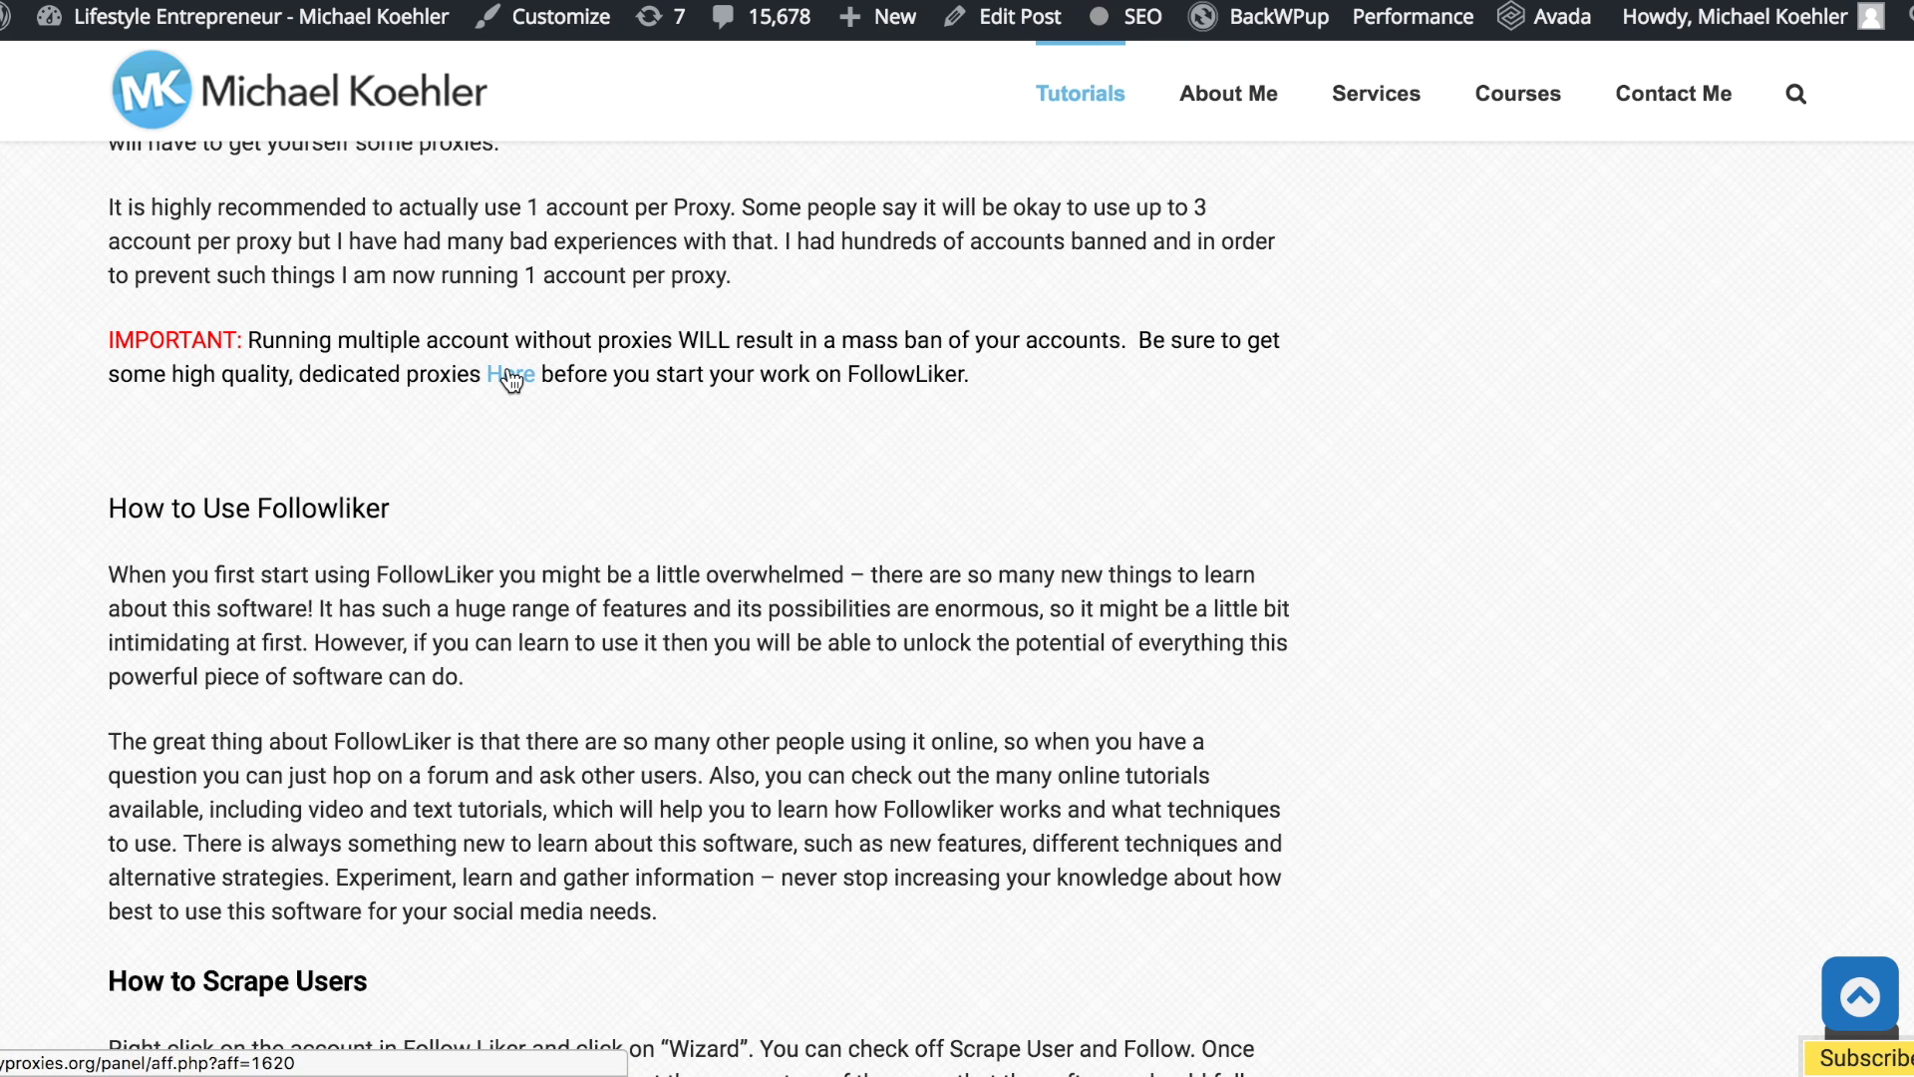
pyautogui.click(309, 369)
pyautogui.moveTo(309, 370); pyautogui.dragTo(899, 373)
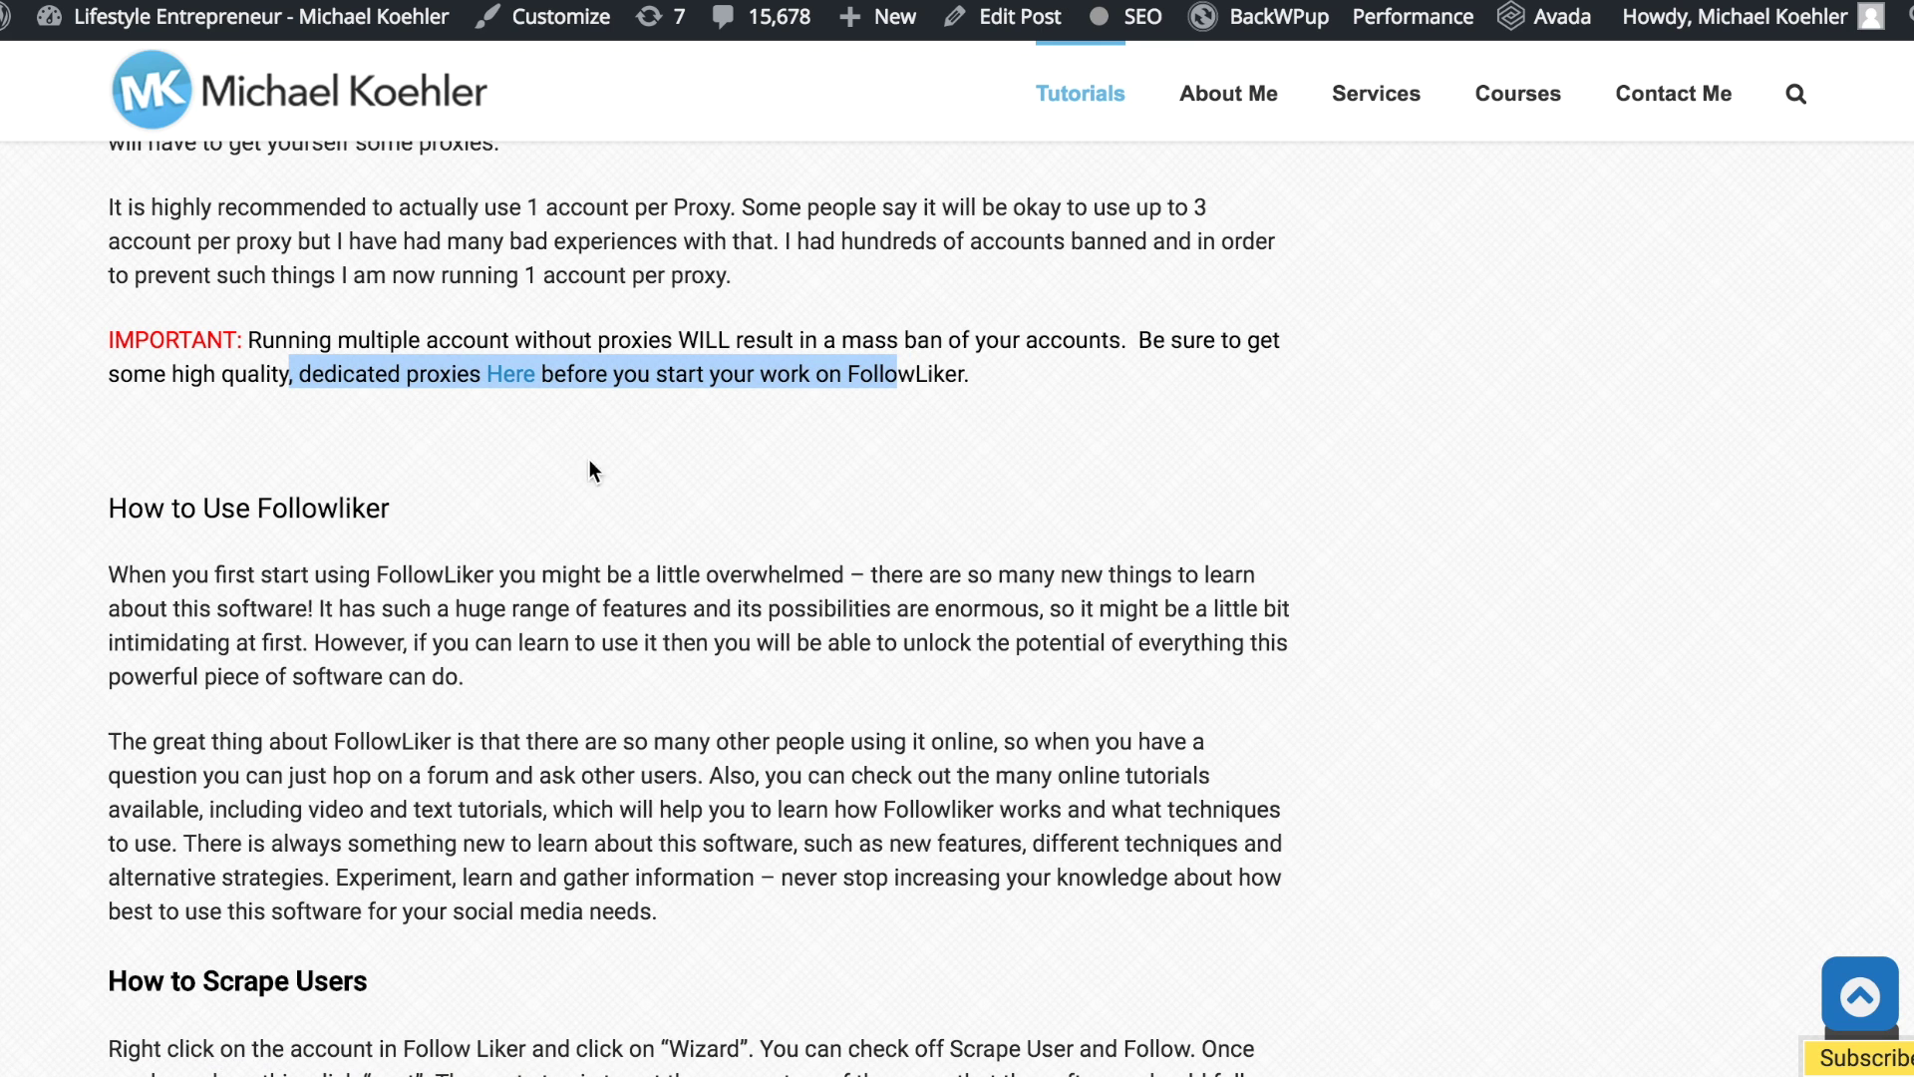
pyautogui.scroll(-2, 547, 461)
pyautogui.scroll(-5, 547, 462)
pyautogui.scroll(-10, 546, 462)
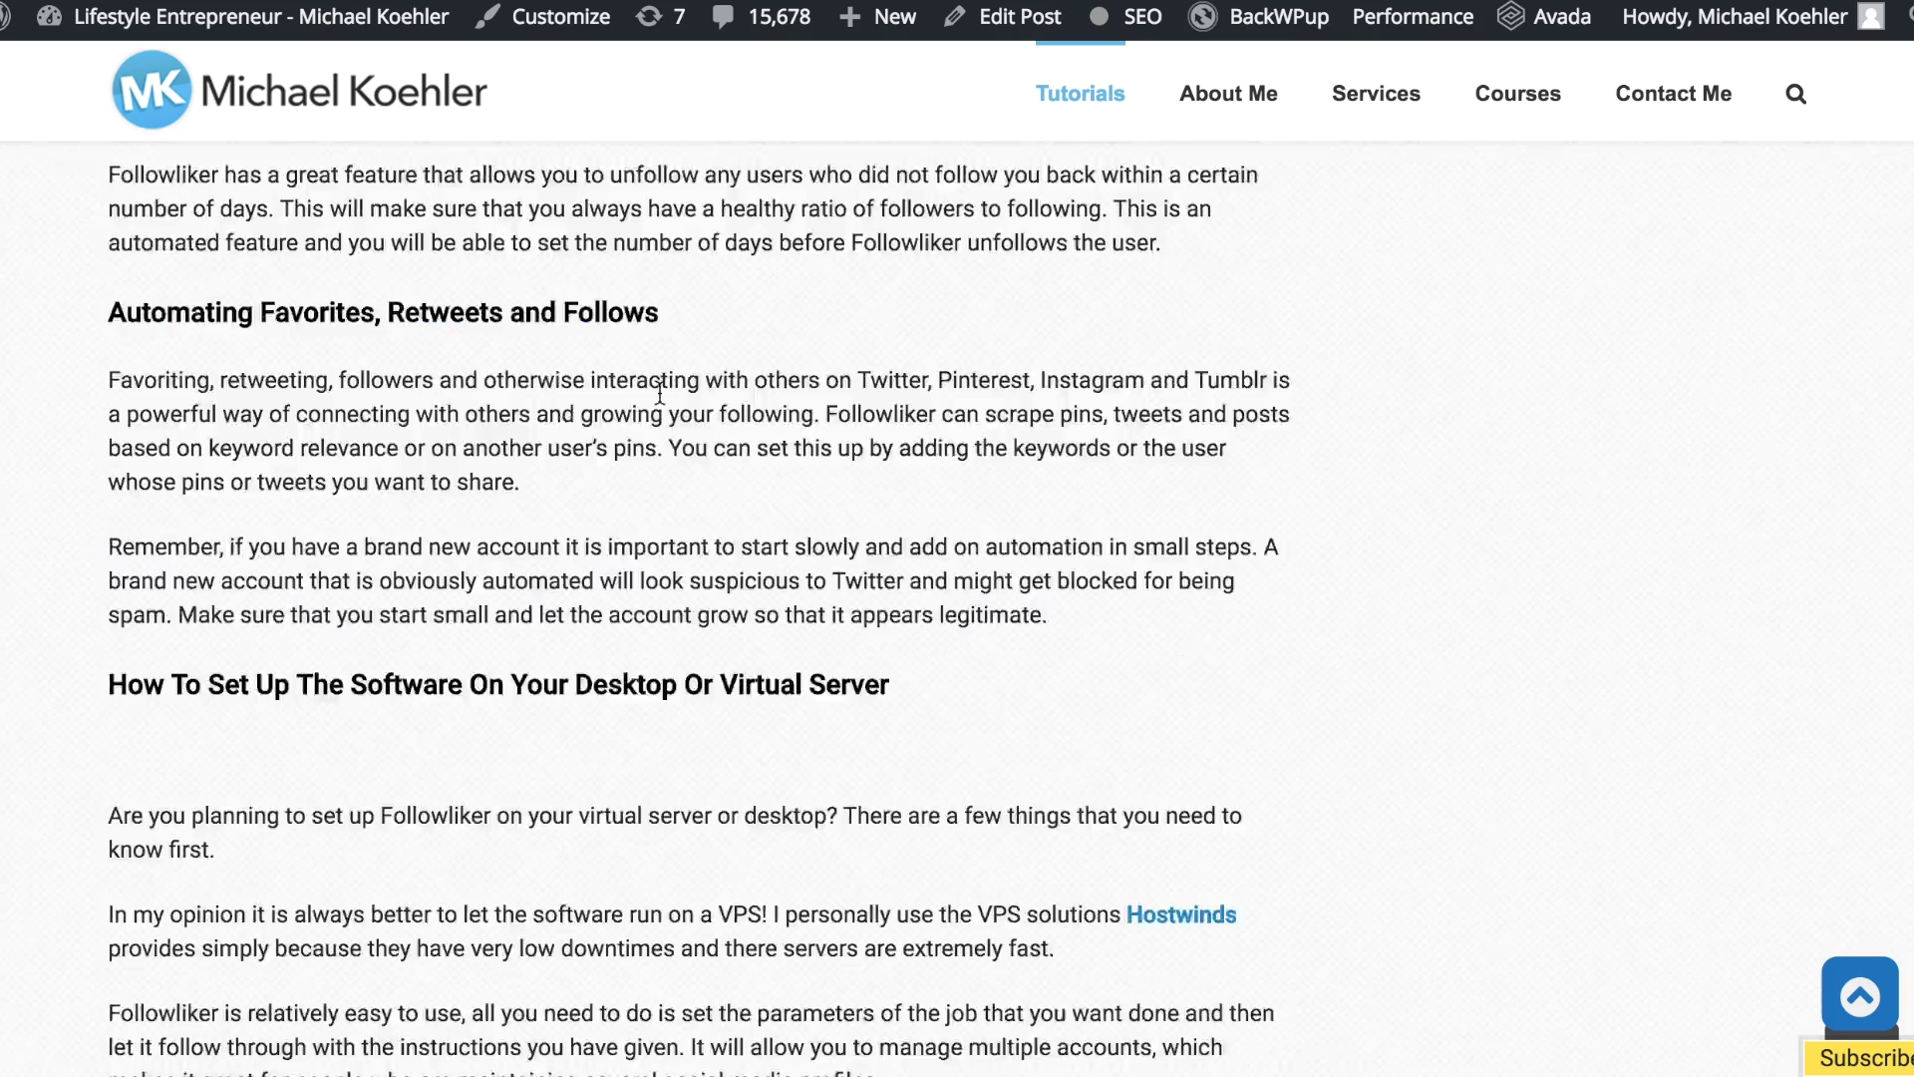
pyautogui.scroll(10, 691, 376)
pyautogui.scroll(3, 685, 374)
pyautogui.scroll(5, 690, 374)
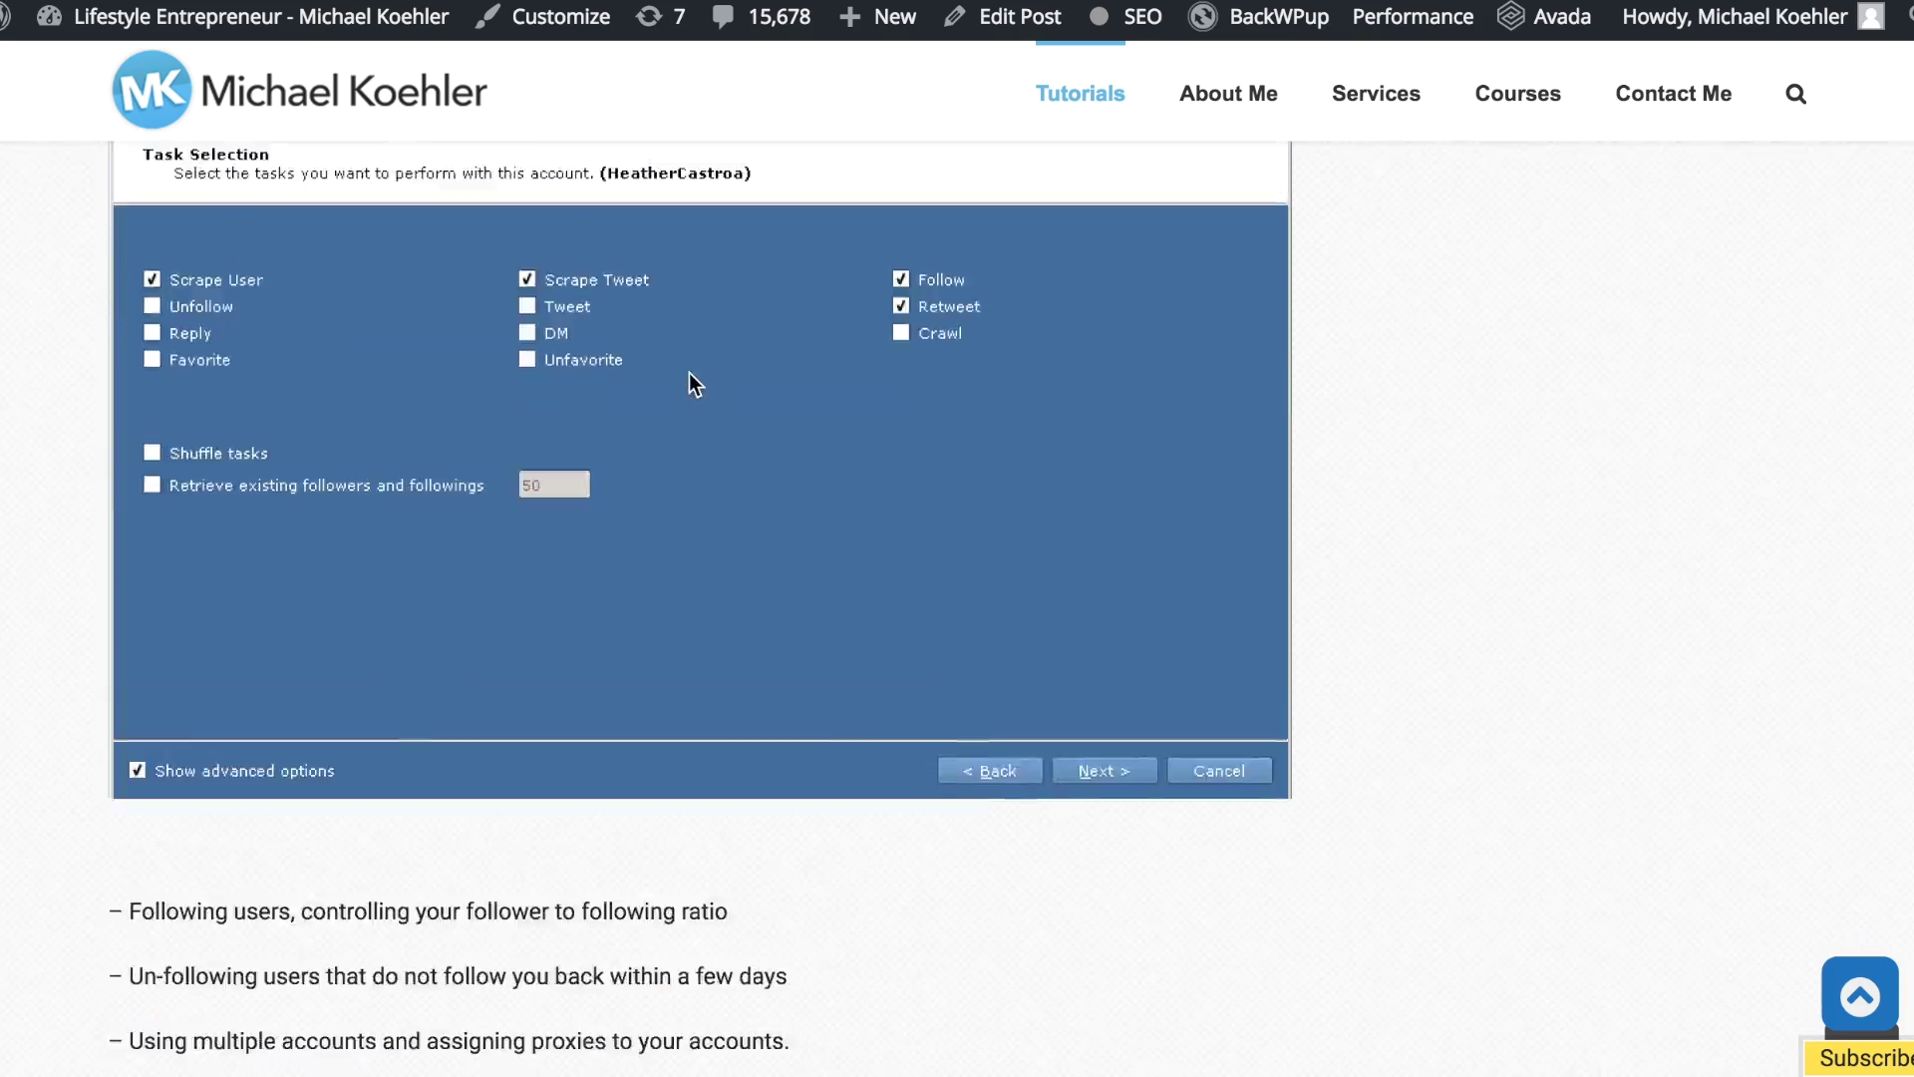
pyautogui.scroll(3, 690, 376)
pyautogui.scroll(4, 689, 375)
pyautogui.scroll(2, 688, 373)
pyautogui.scroll(-10, 689, 374)
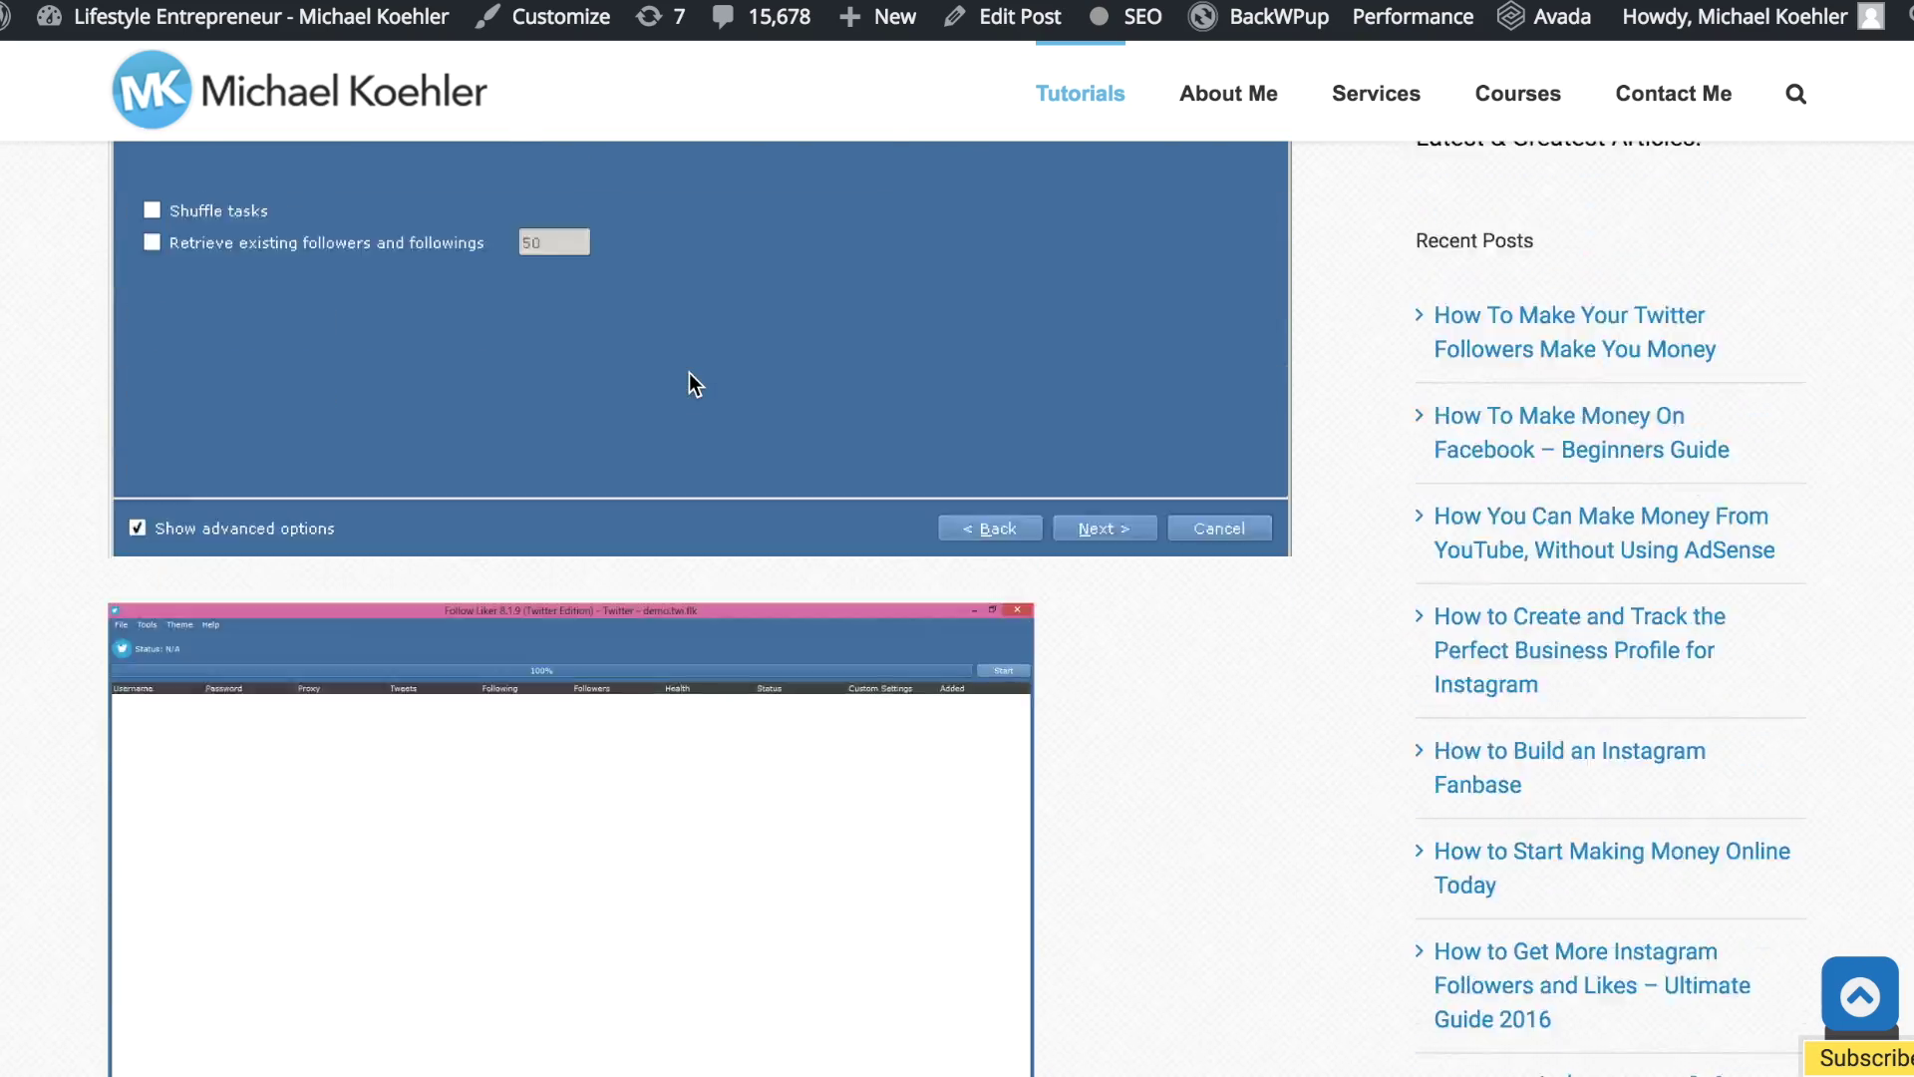
pyautogui.scroll(1, 690, 374)
pyautogui.scroll(2, 690, 374)
pyautogui.scroll(2, 689, 374)
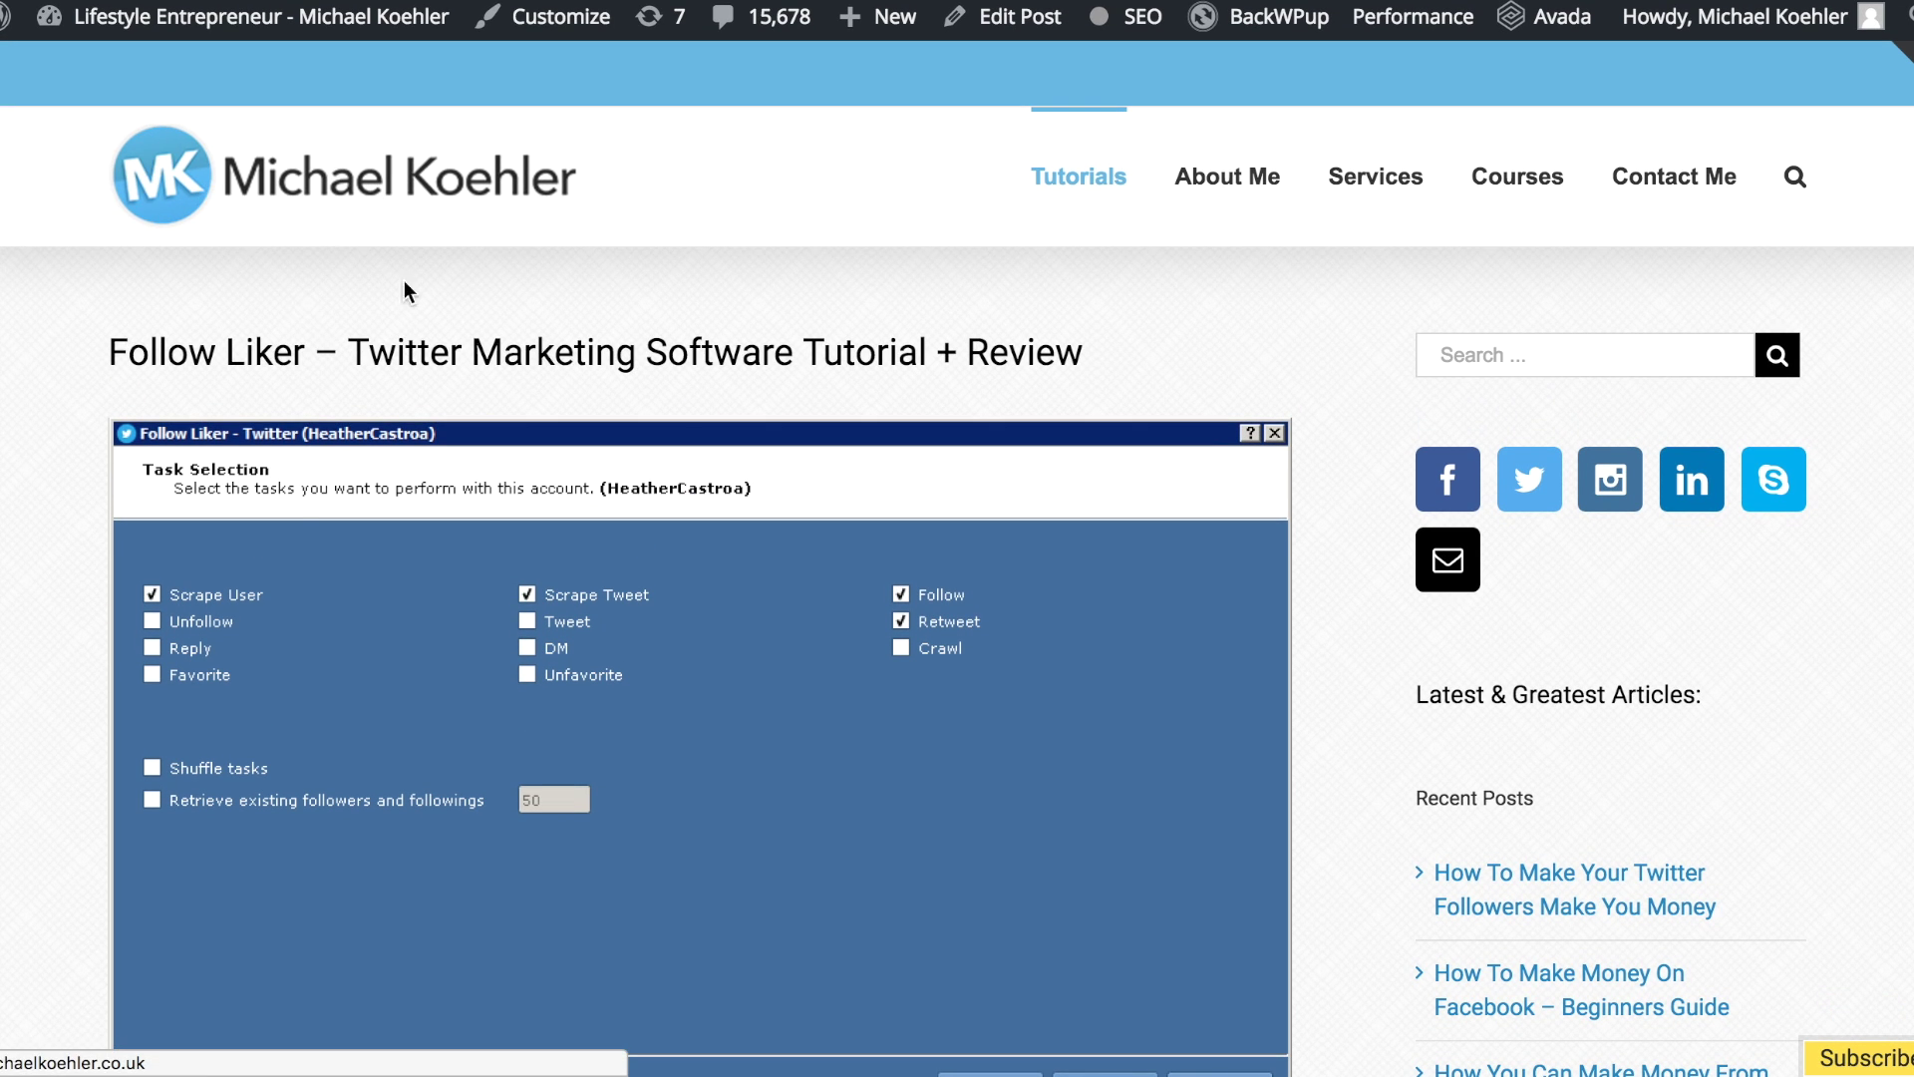
pyautogui.scroll(-1, 179, 263)
pyautogui.scroll(-2, 179, 266)
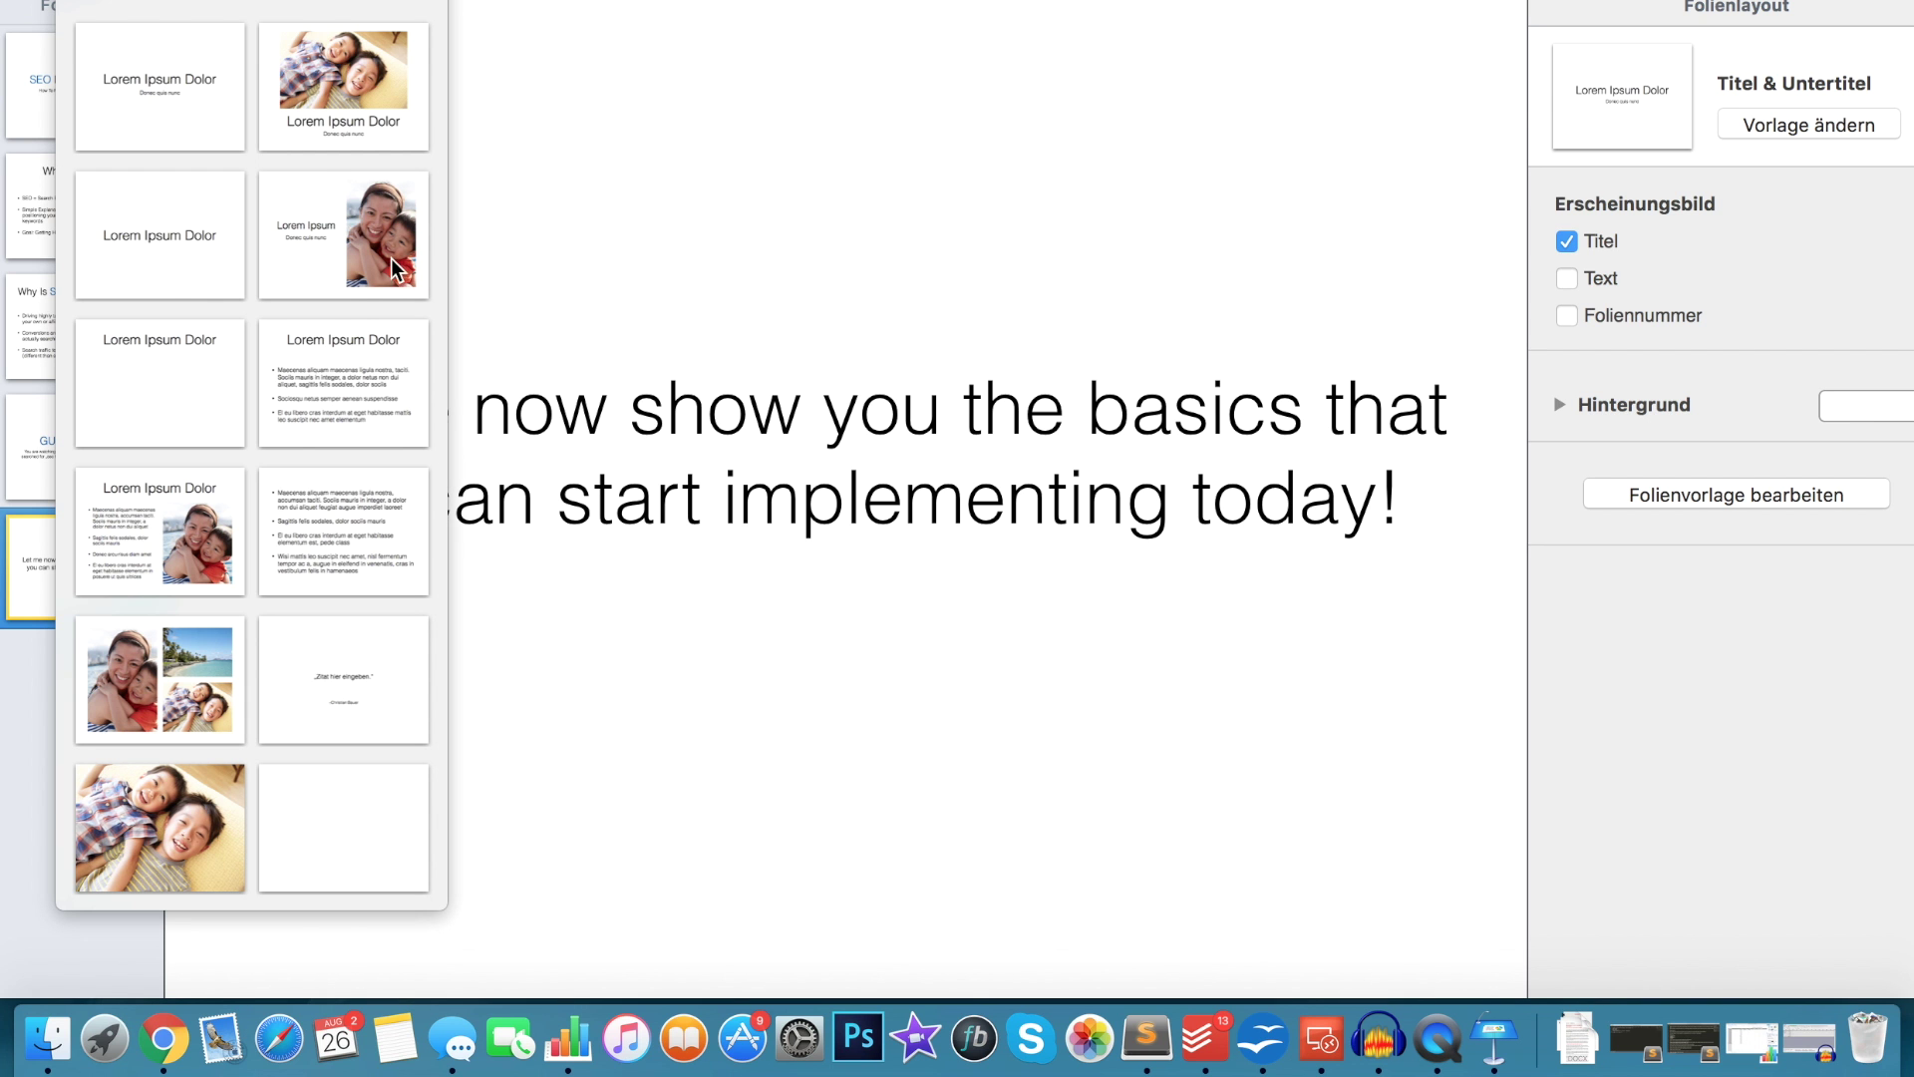
# Add a bulleted slide with the bullets 'Onpage SEO' and 'OFFPage SEO'.
pyautogui.click(356, 369)
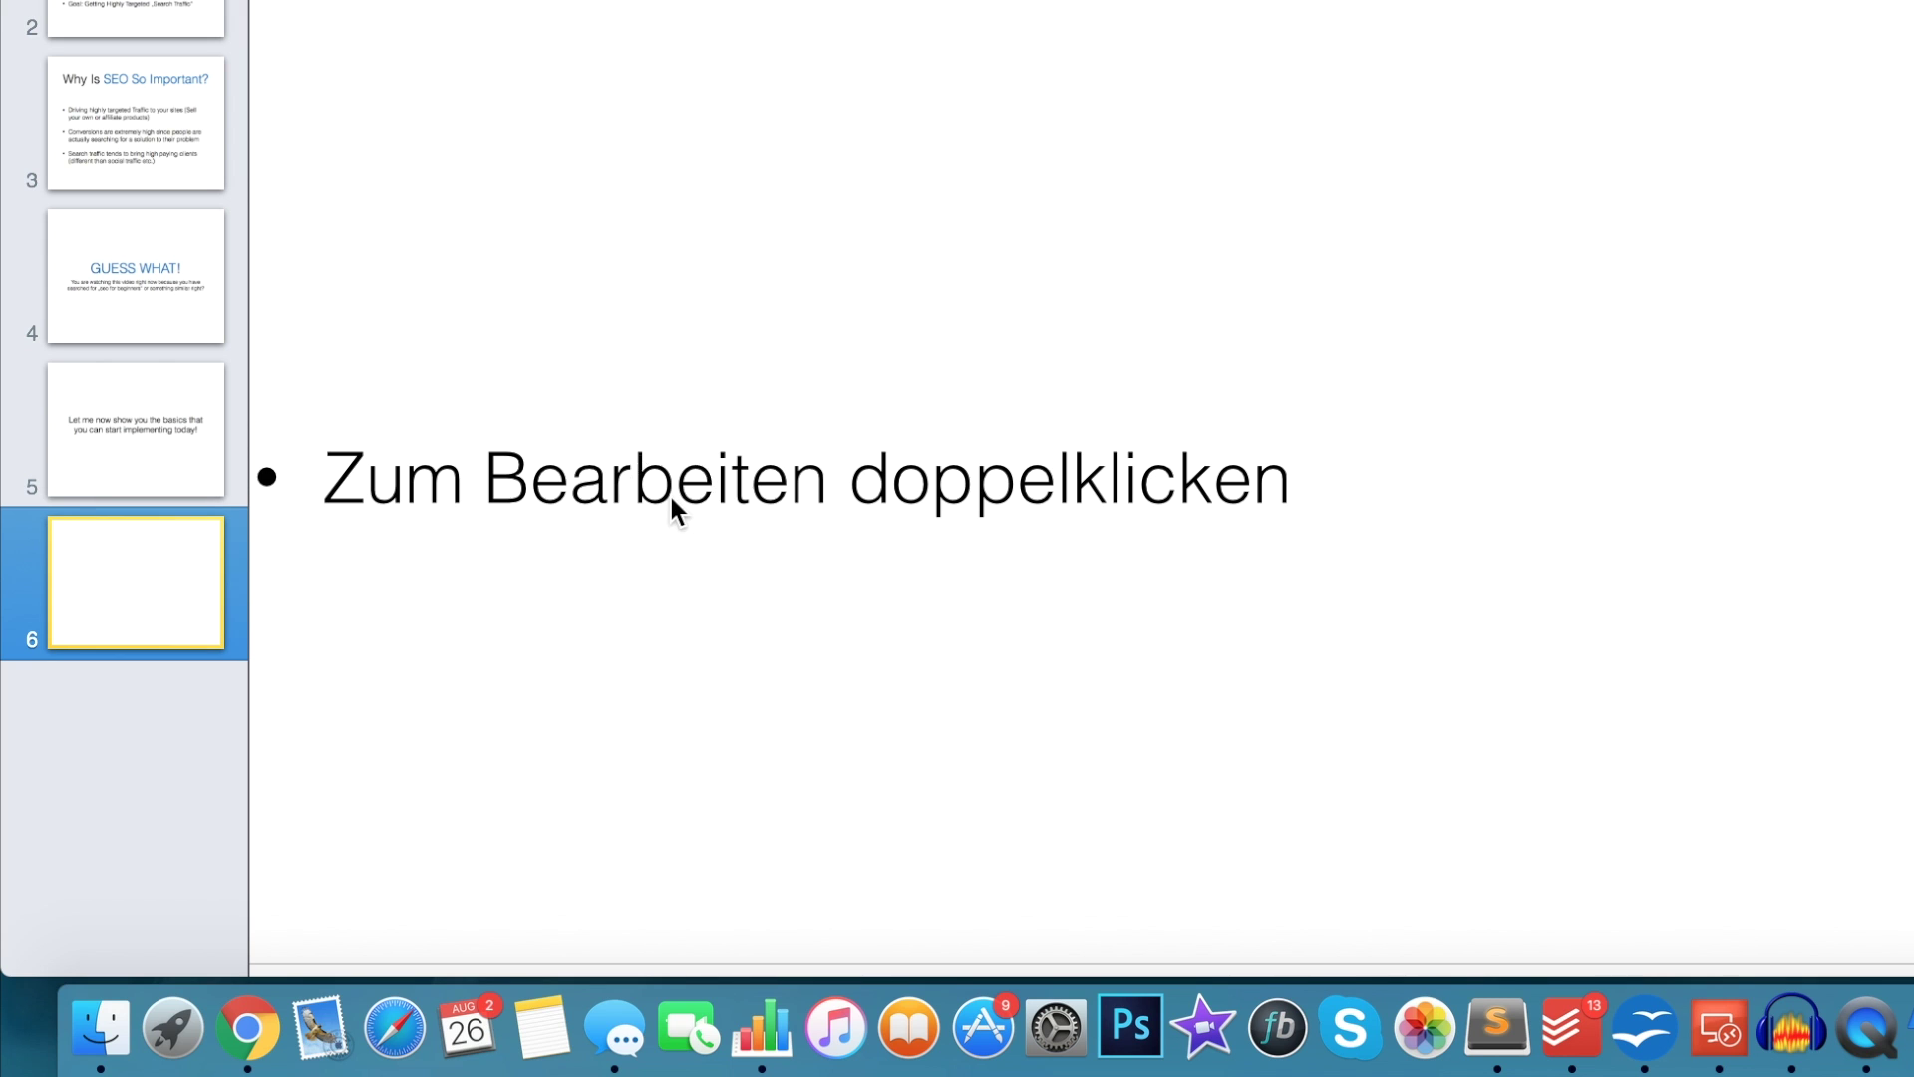
pyautogui.doubleClick(704, 500)
pyautogui.write('Onpa')
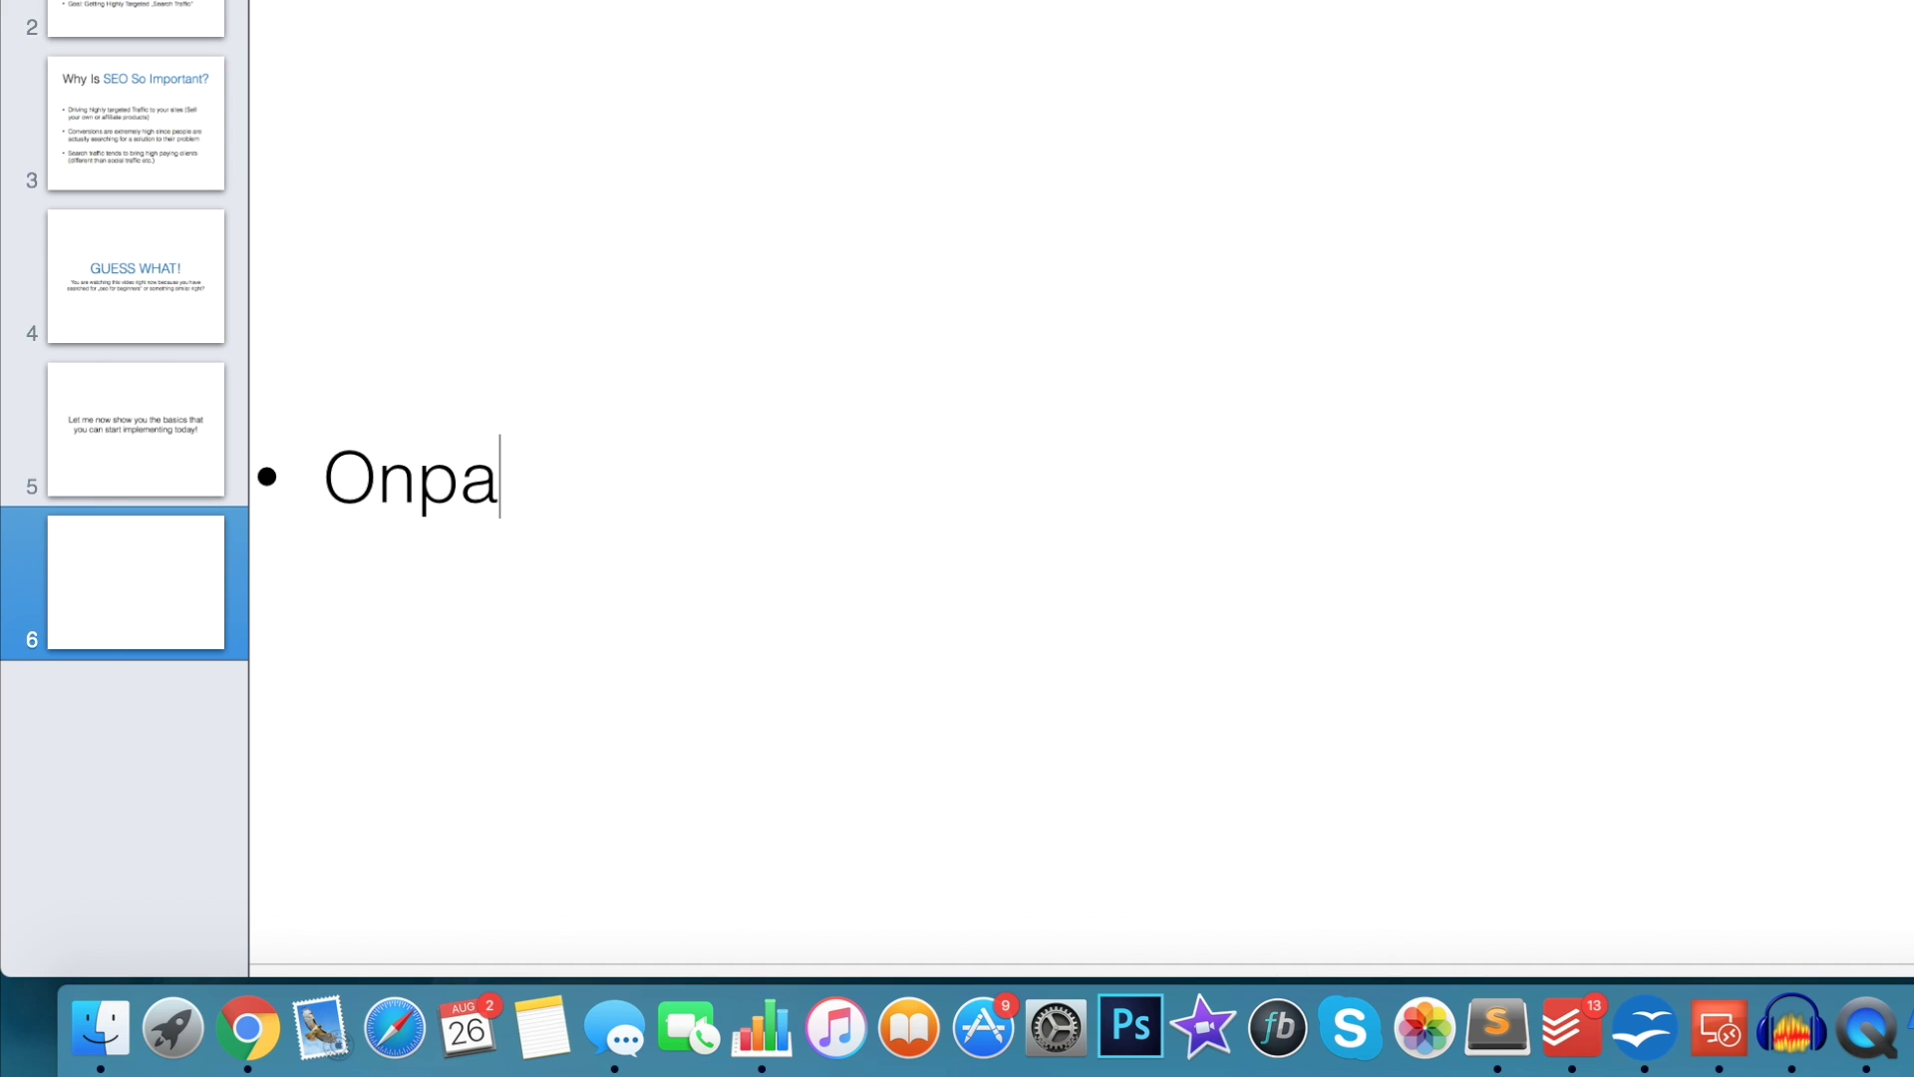
pyautogui.write('ge SEO')
pyautogui.press('Return')
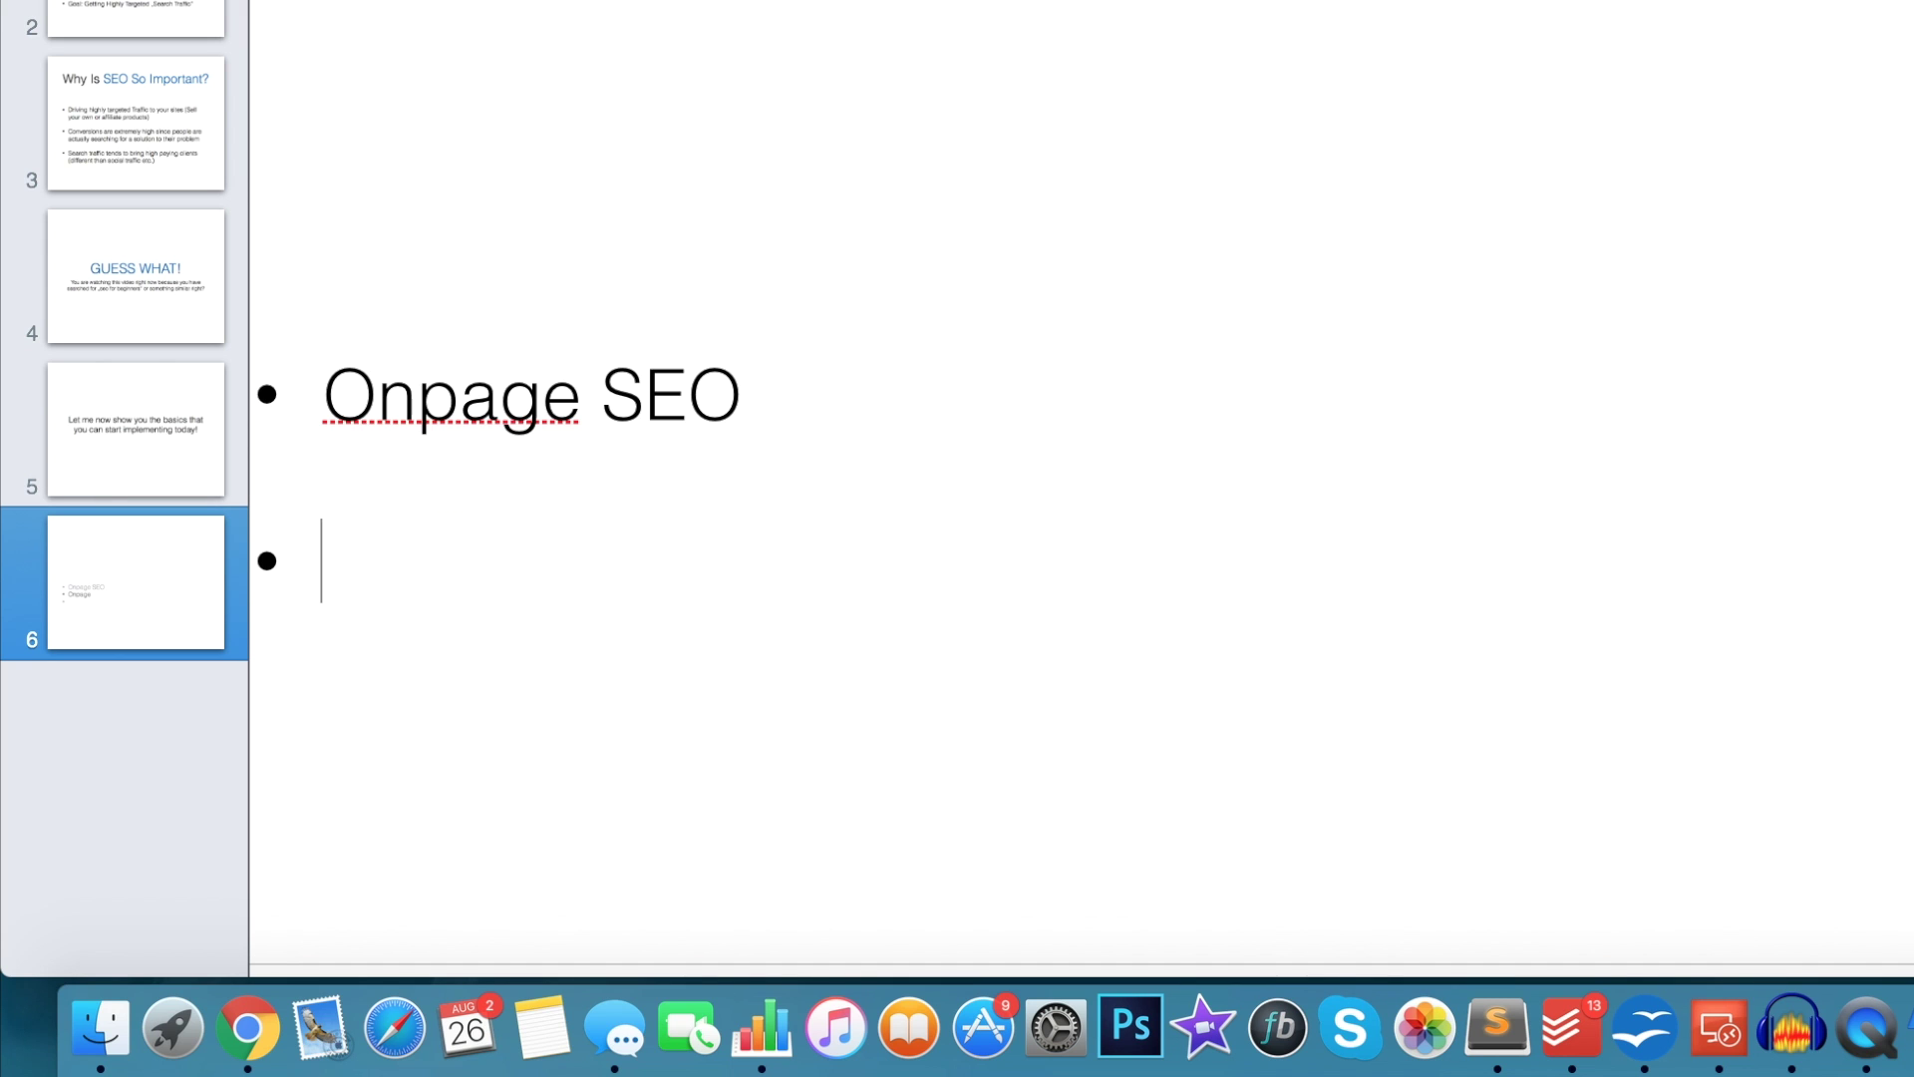
pyautogui.write('OFF')
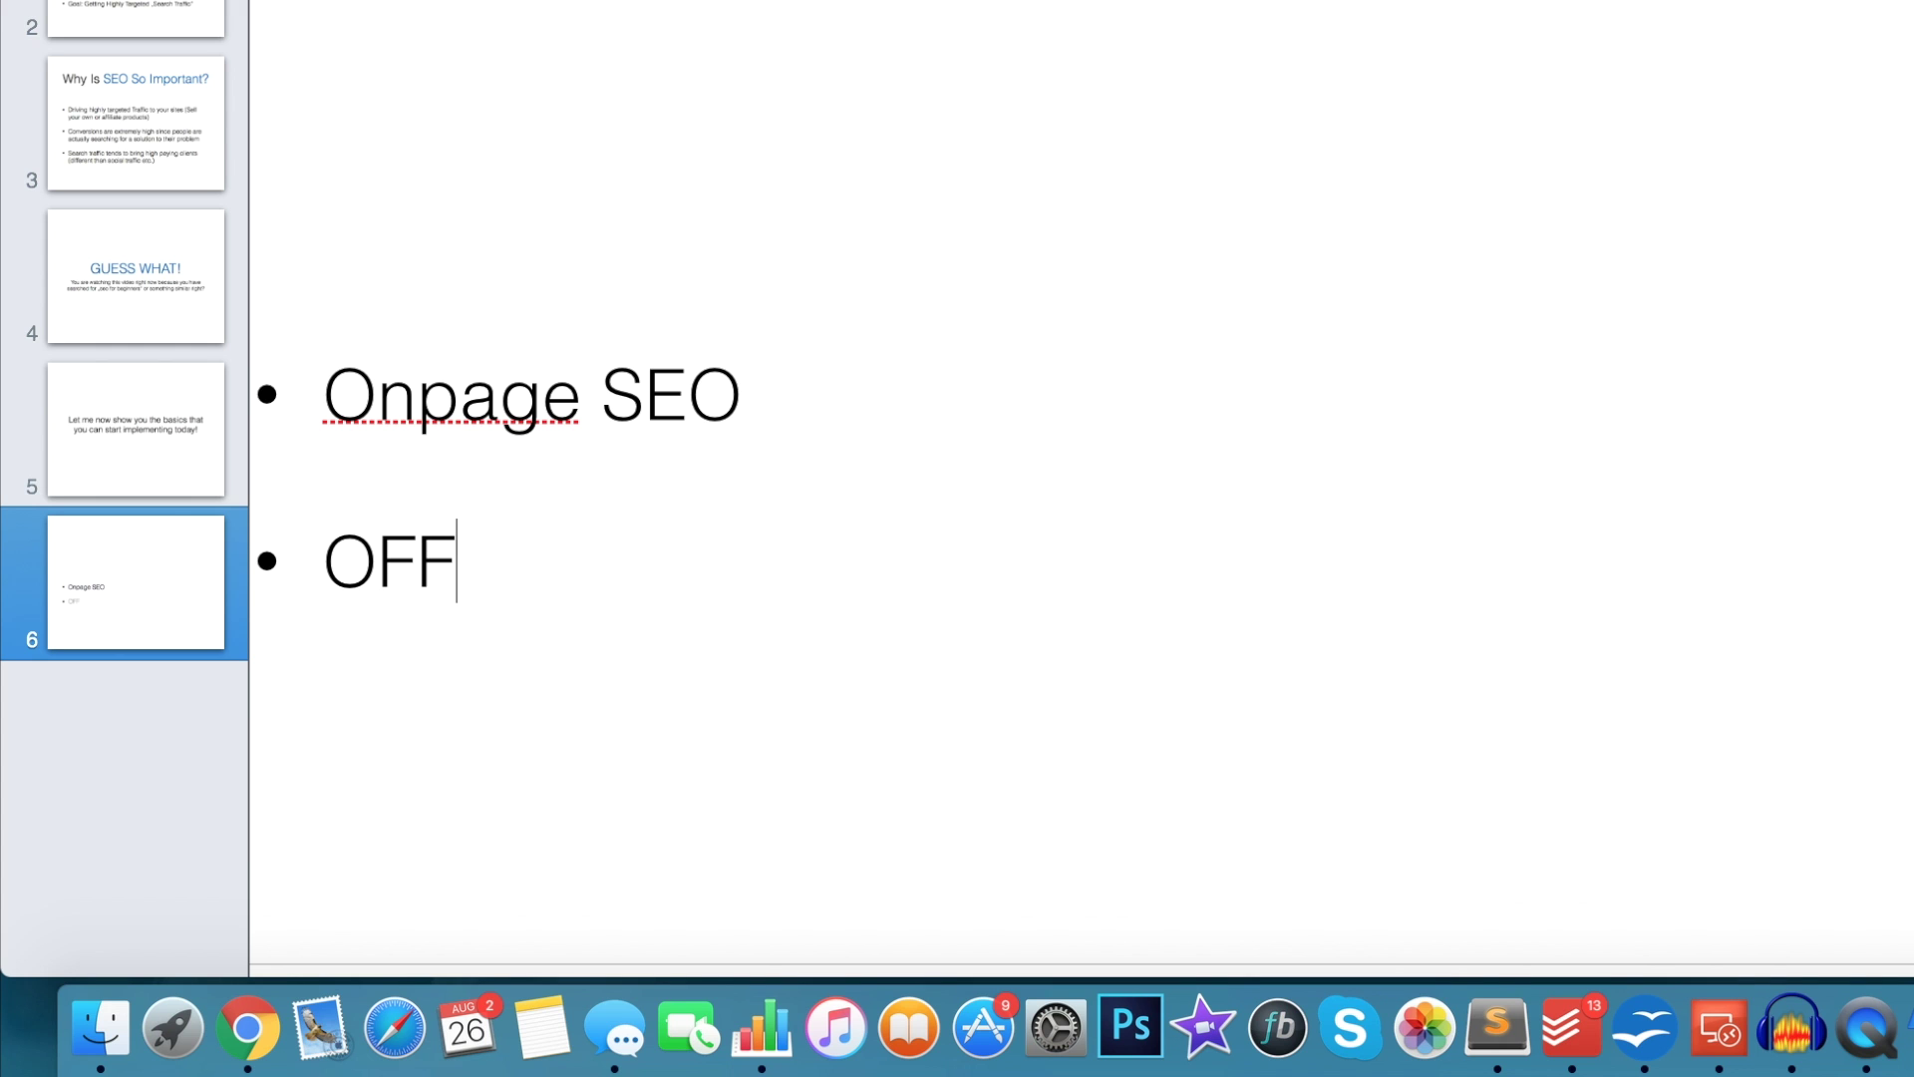
pyautogui.write('Pag')
pyautogui.write('e SEO')
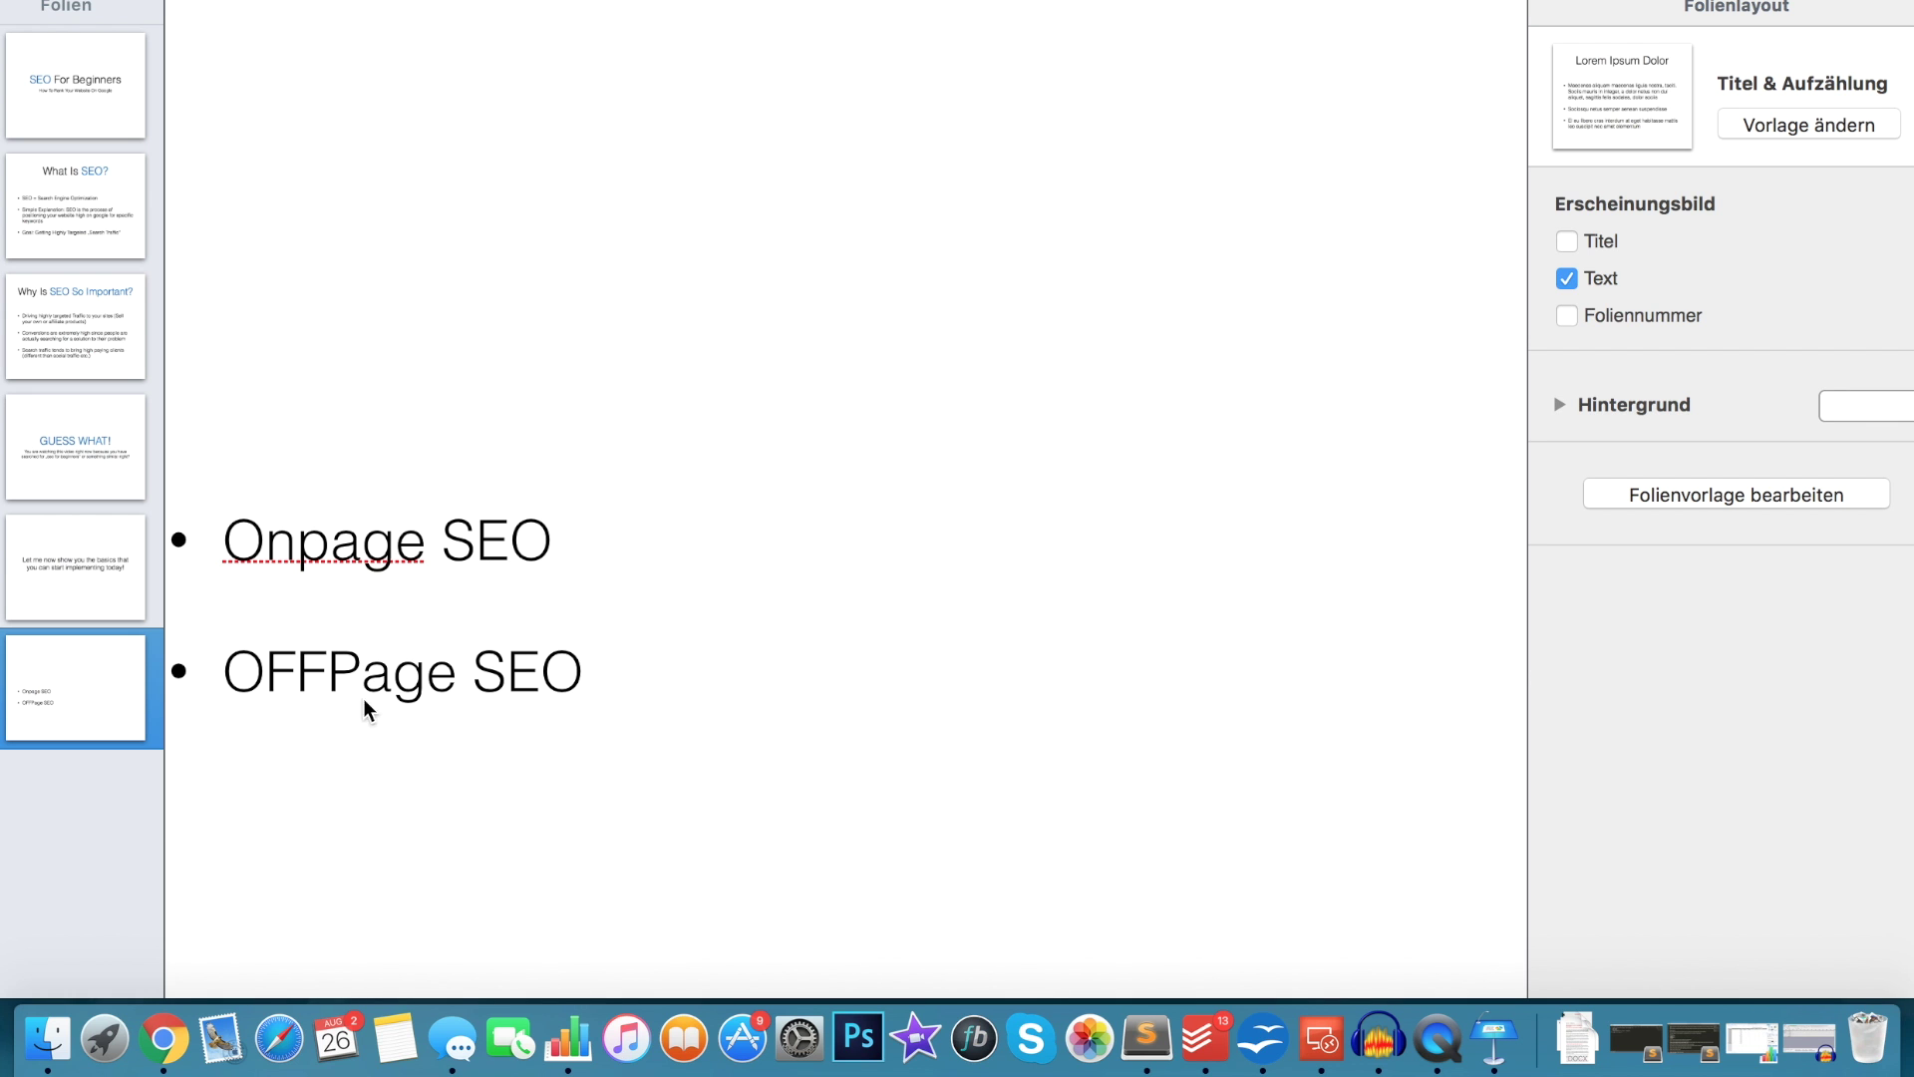
# Highlight the OFFPage SEO bullet, then the Onpage SEO bullet instead.
pyautogui.click(317, 676)
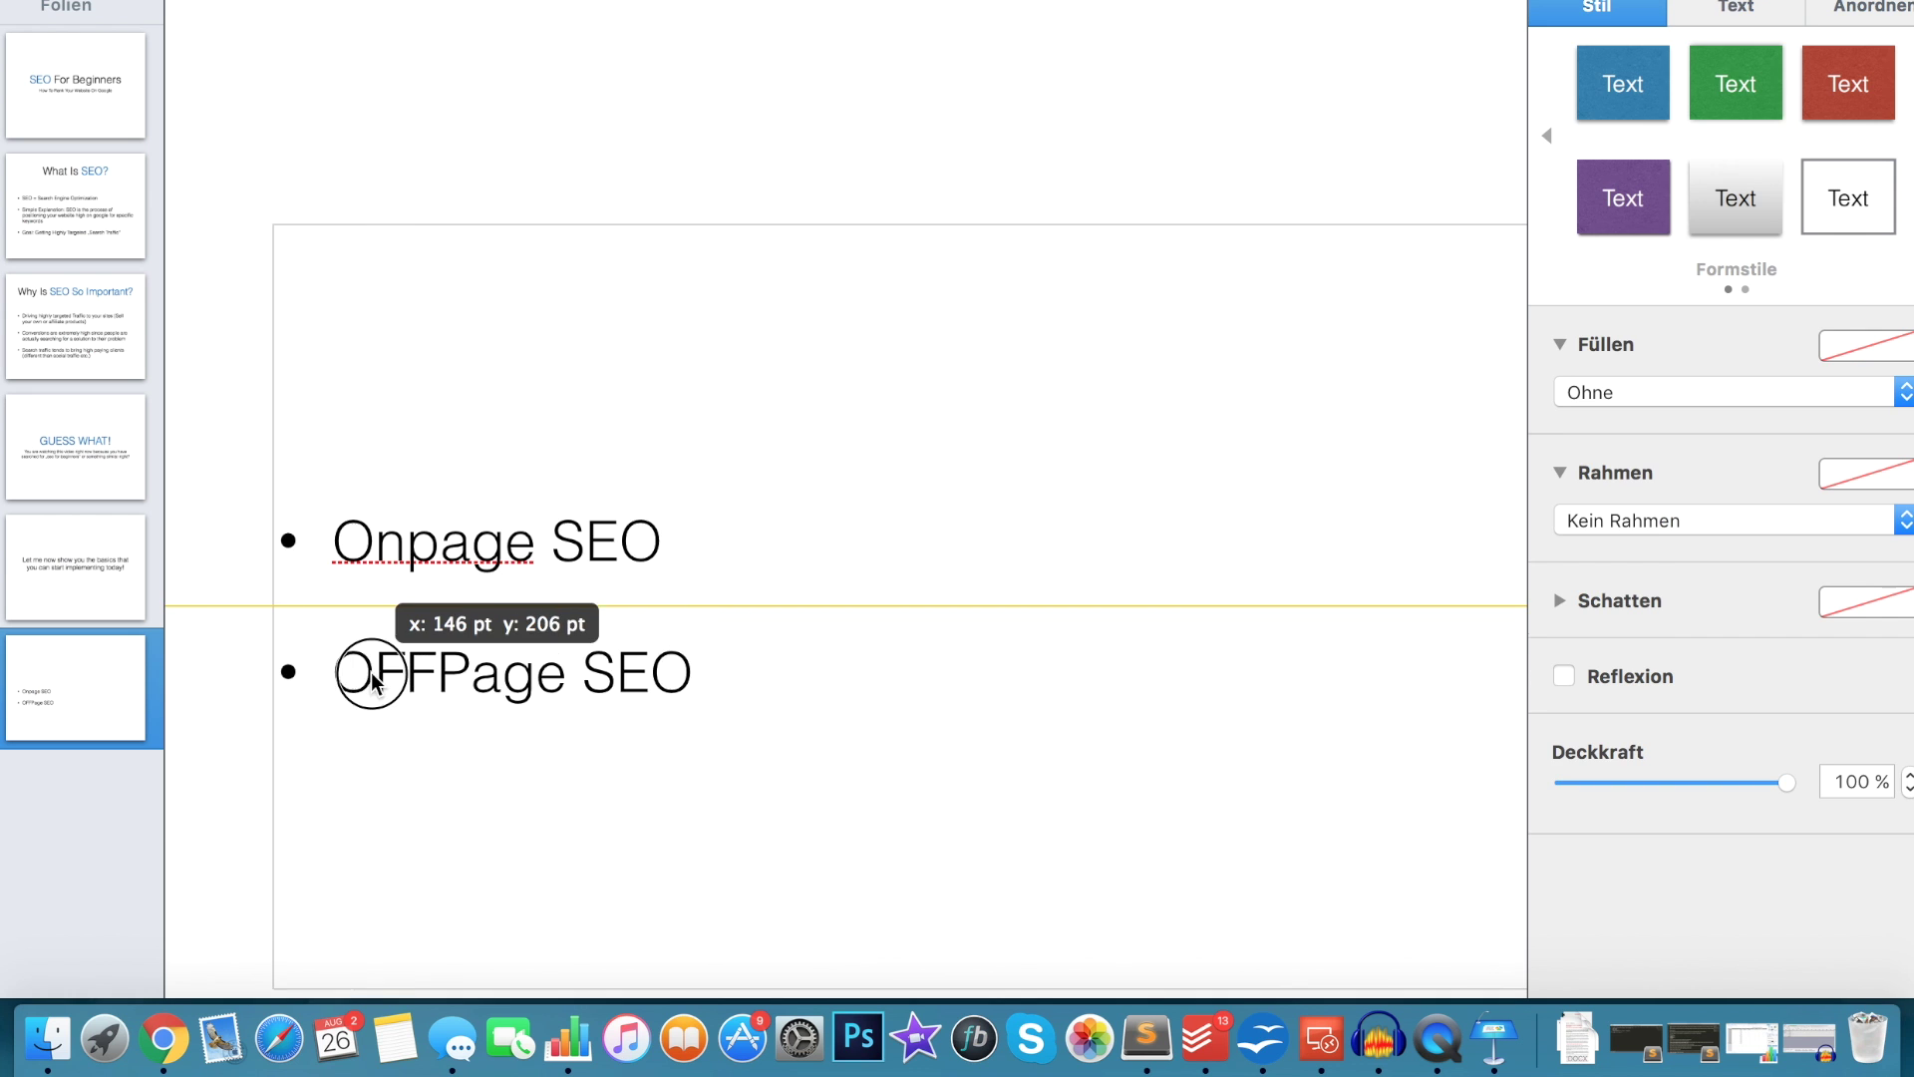
pyautogui.moveTo(258, 676); pyautogui.dragTo(596, 683)
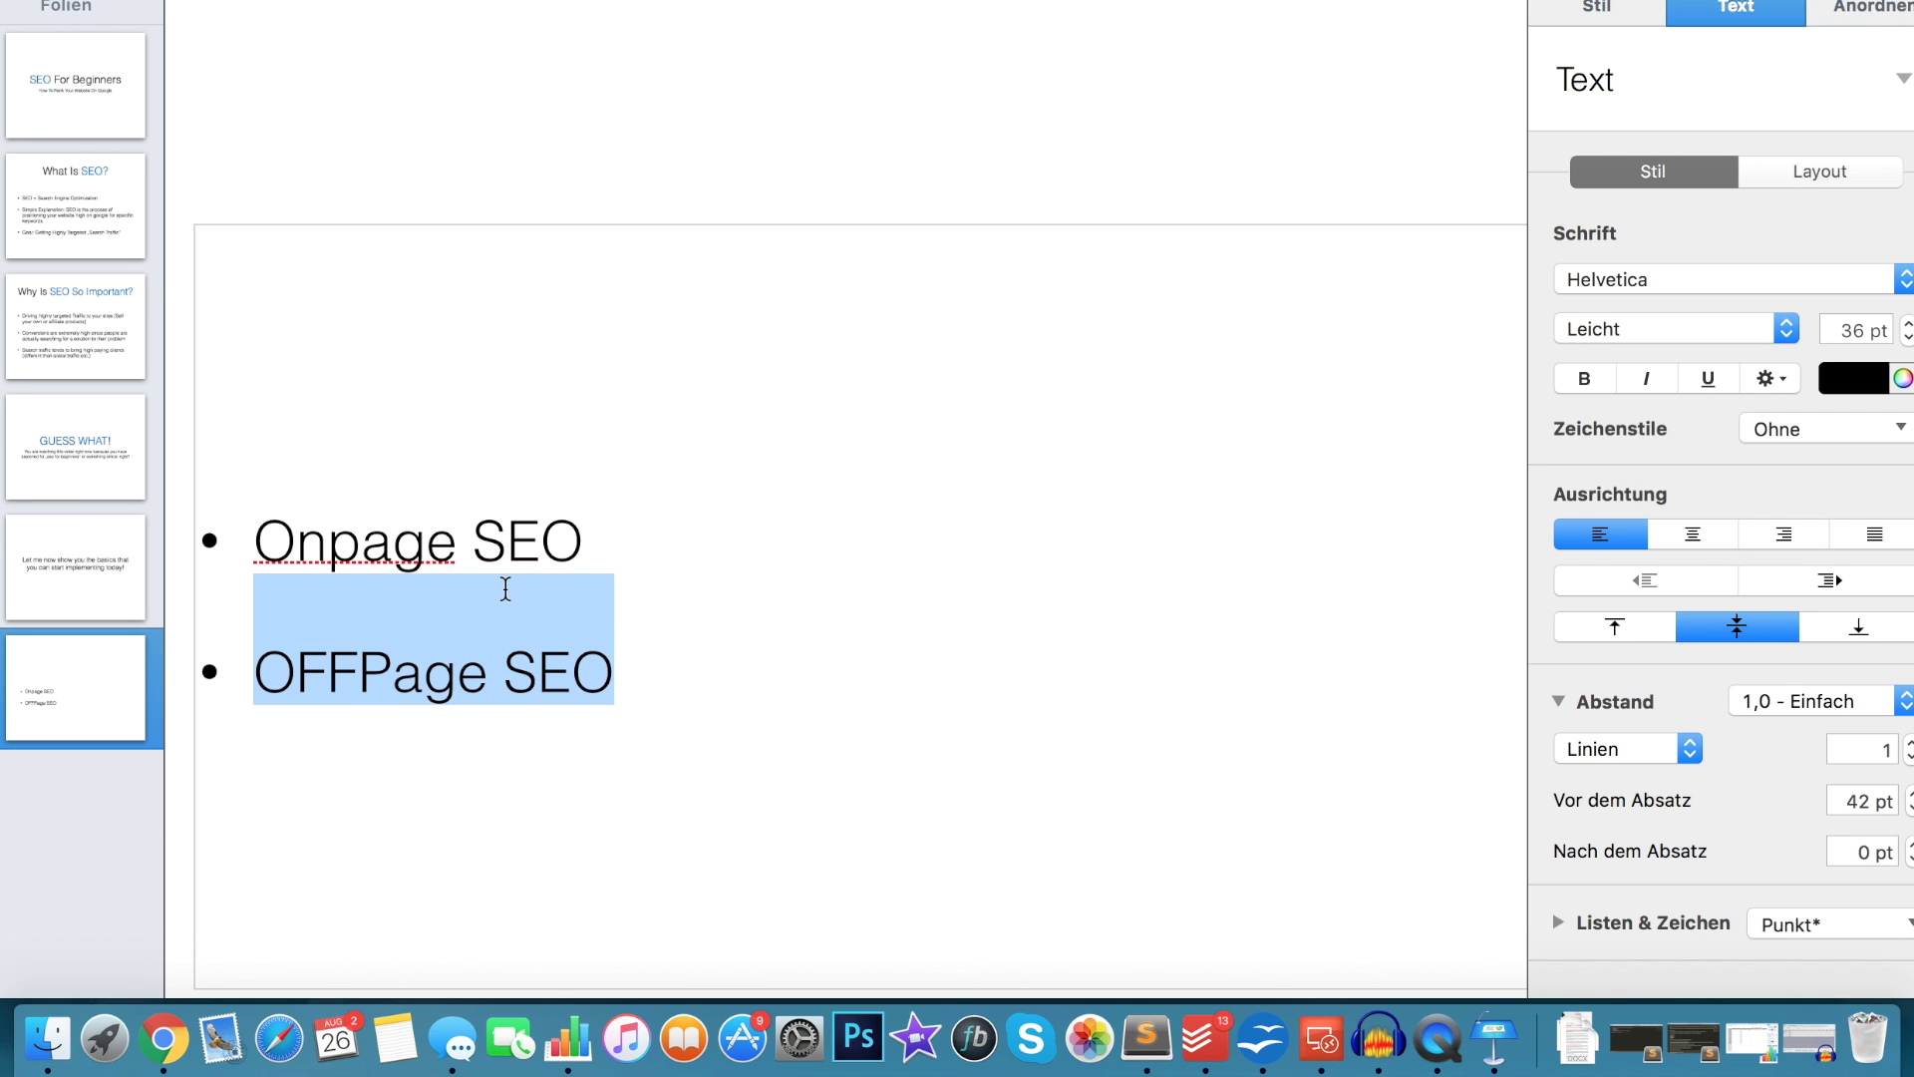
pyautogui.moveTo(257, 538)
pyautogui.mouseDown()
pyautogui.moveTo(538, 533)
pyautogui.moveTo(256, 535)
pyautogui.mouseUp()
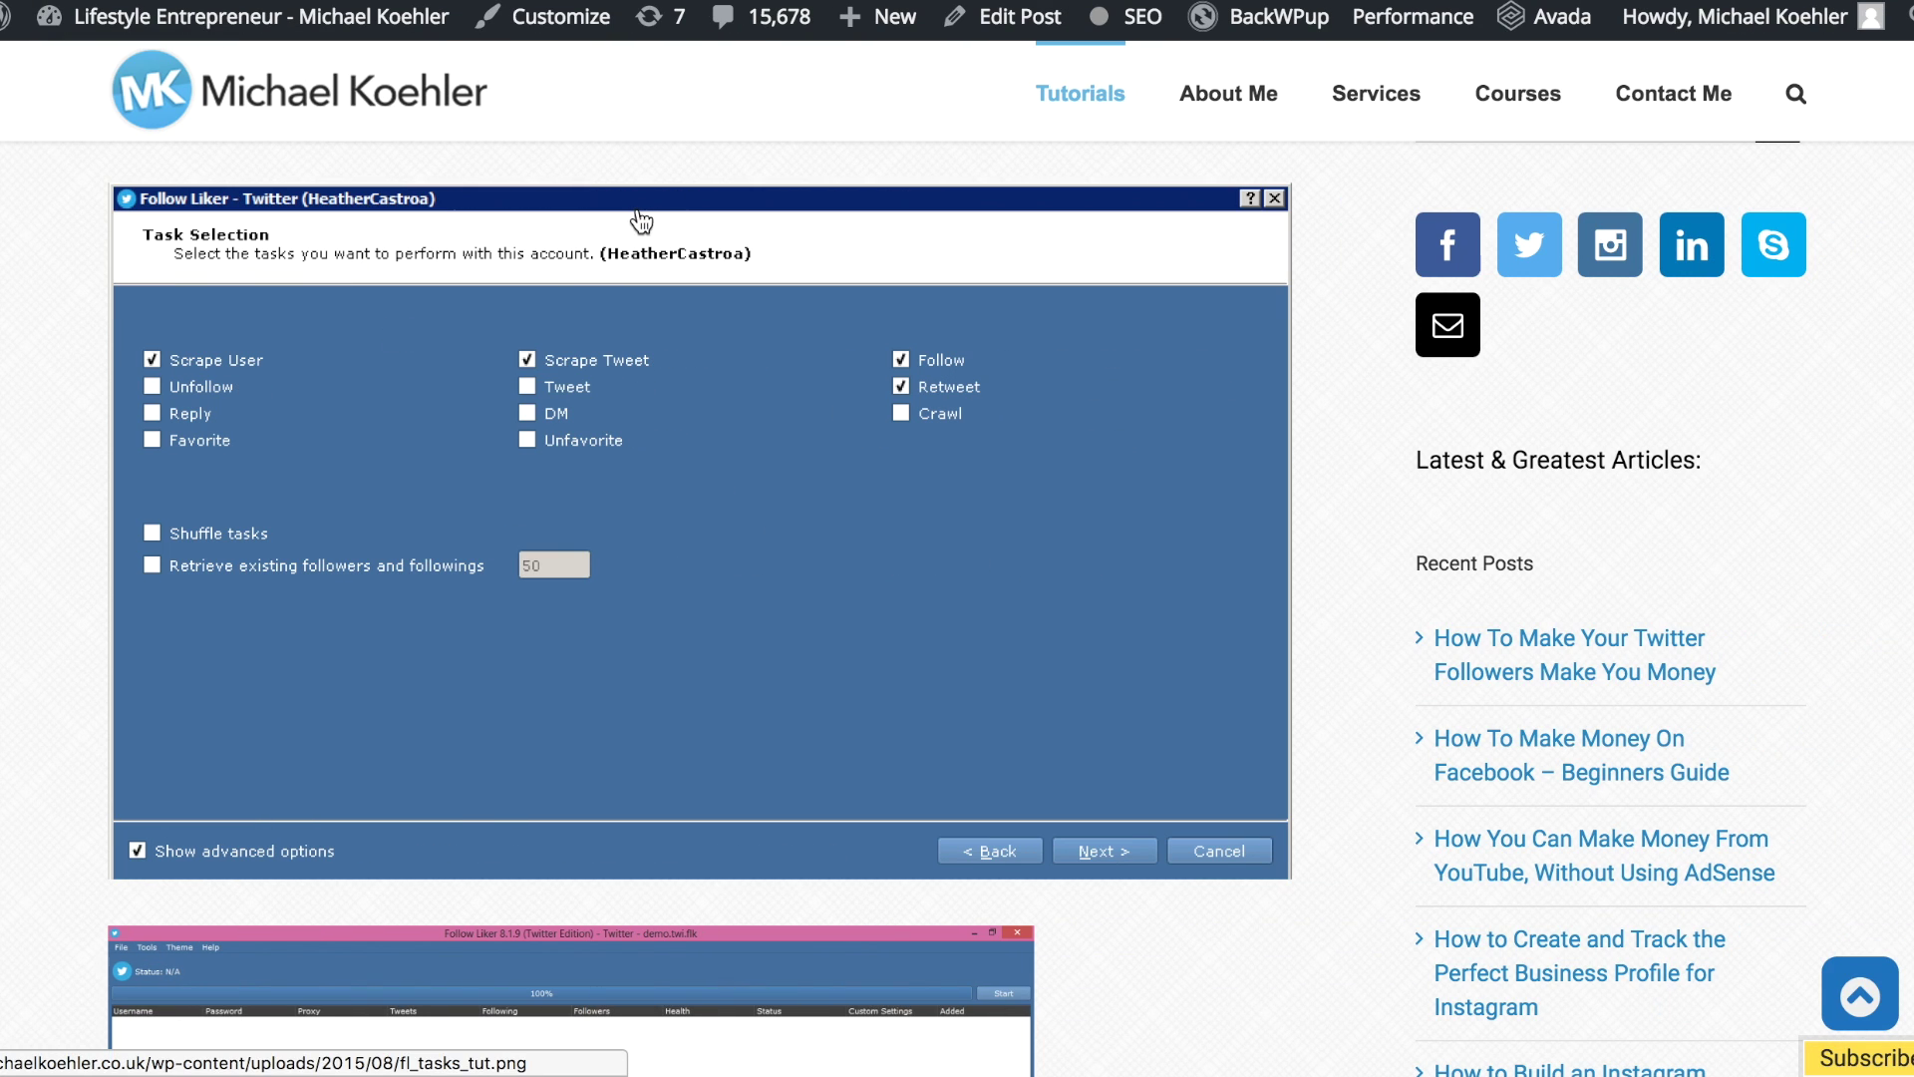
pyautogui.scroll(-8, 329, 428)
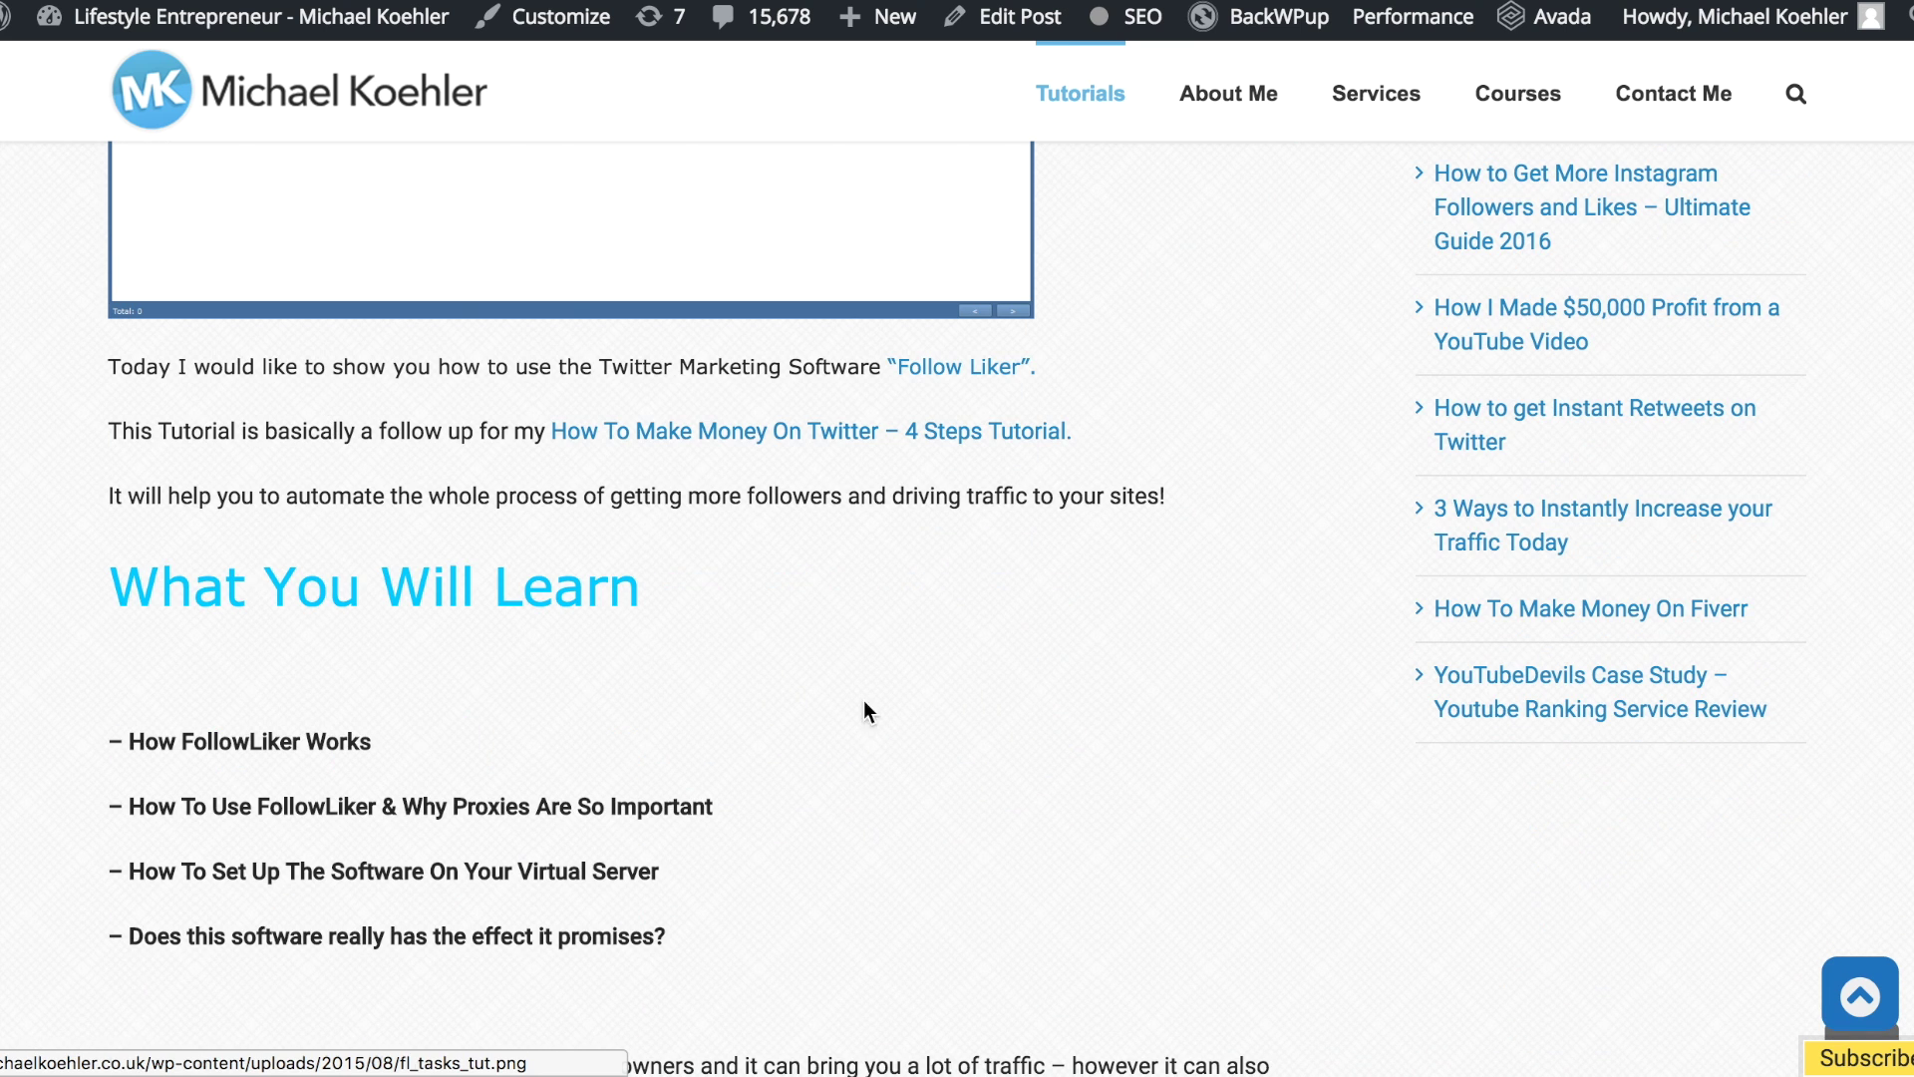
pyautogui.scroll(5, 432, 544)
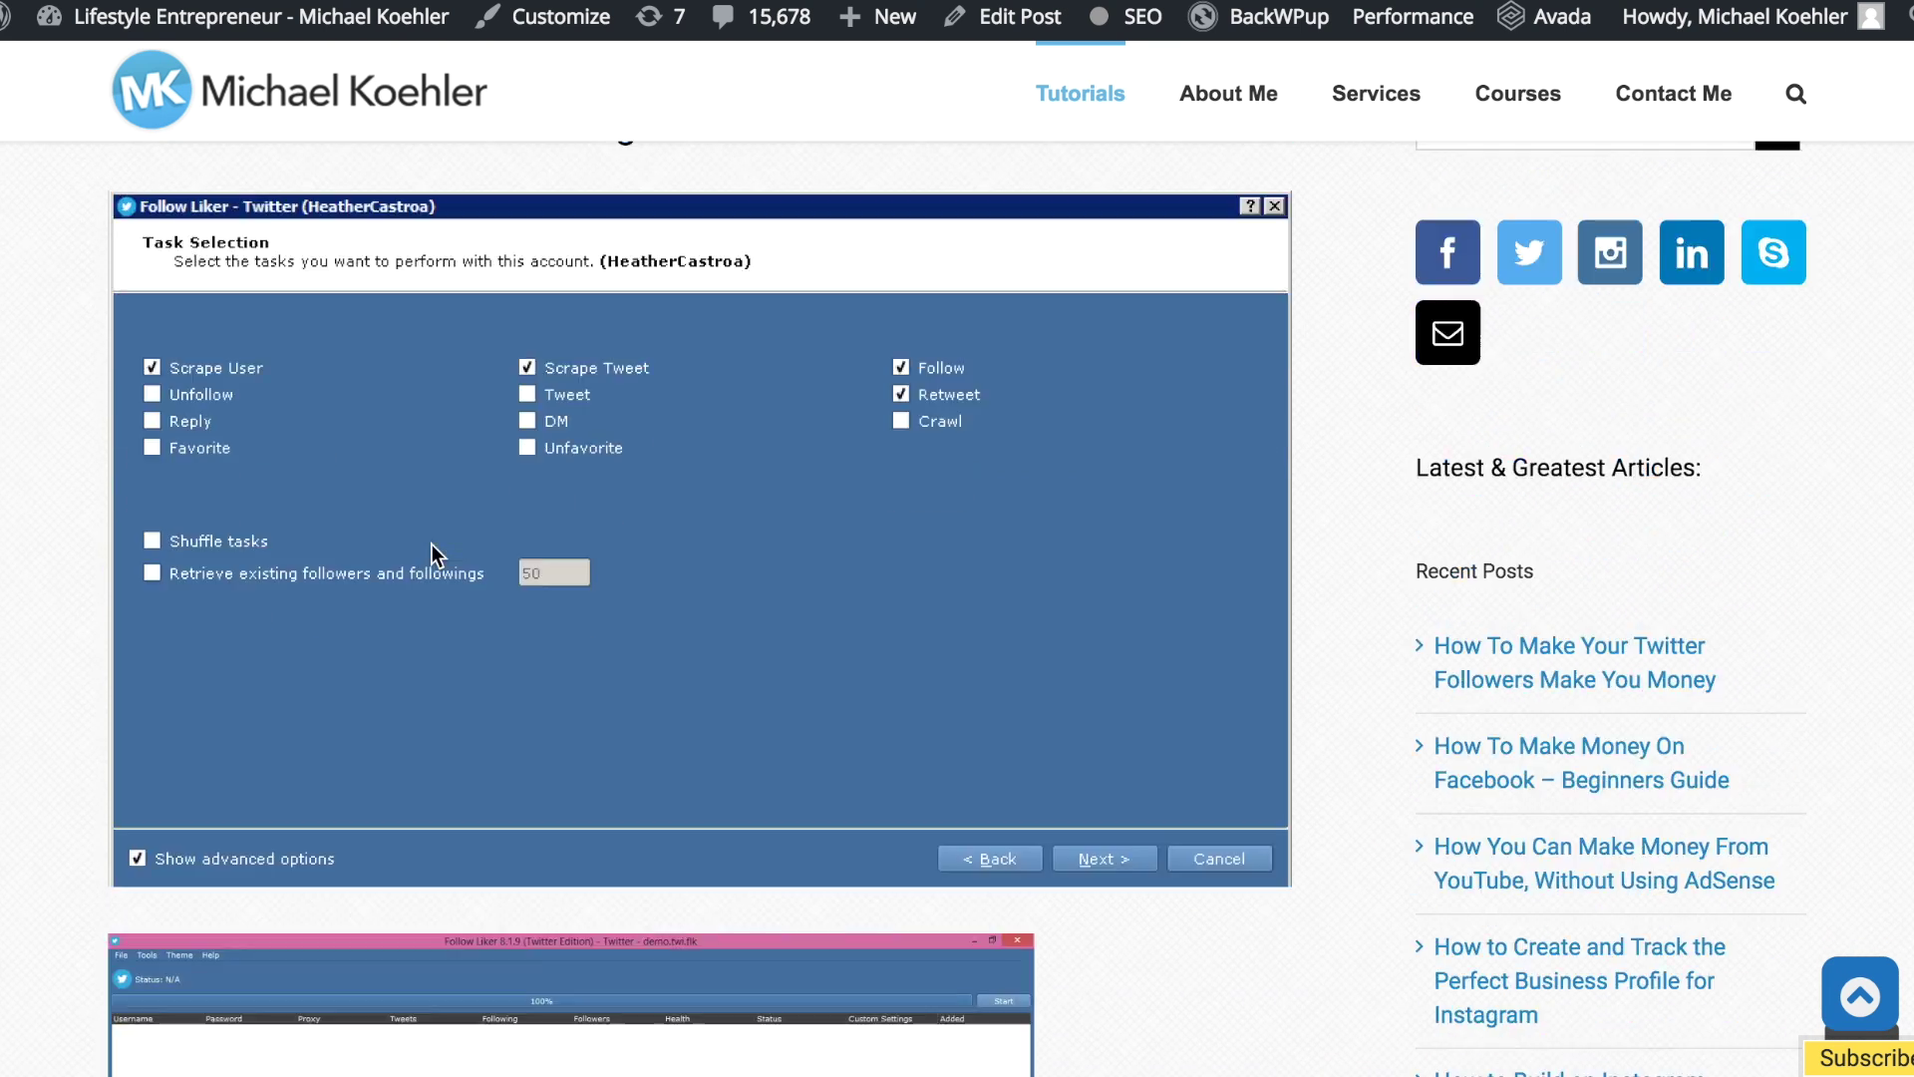
pyautogui.scroll(3, 433, 545)
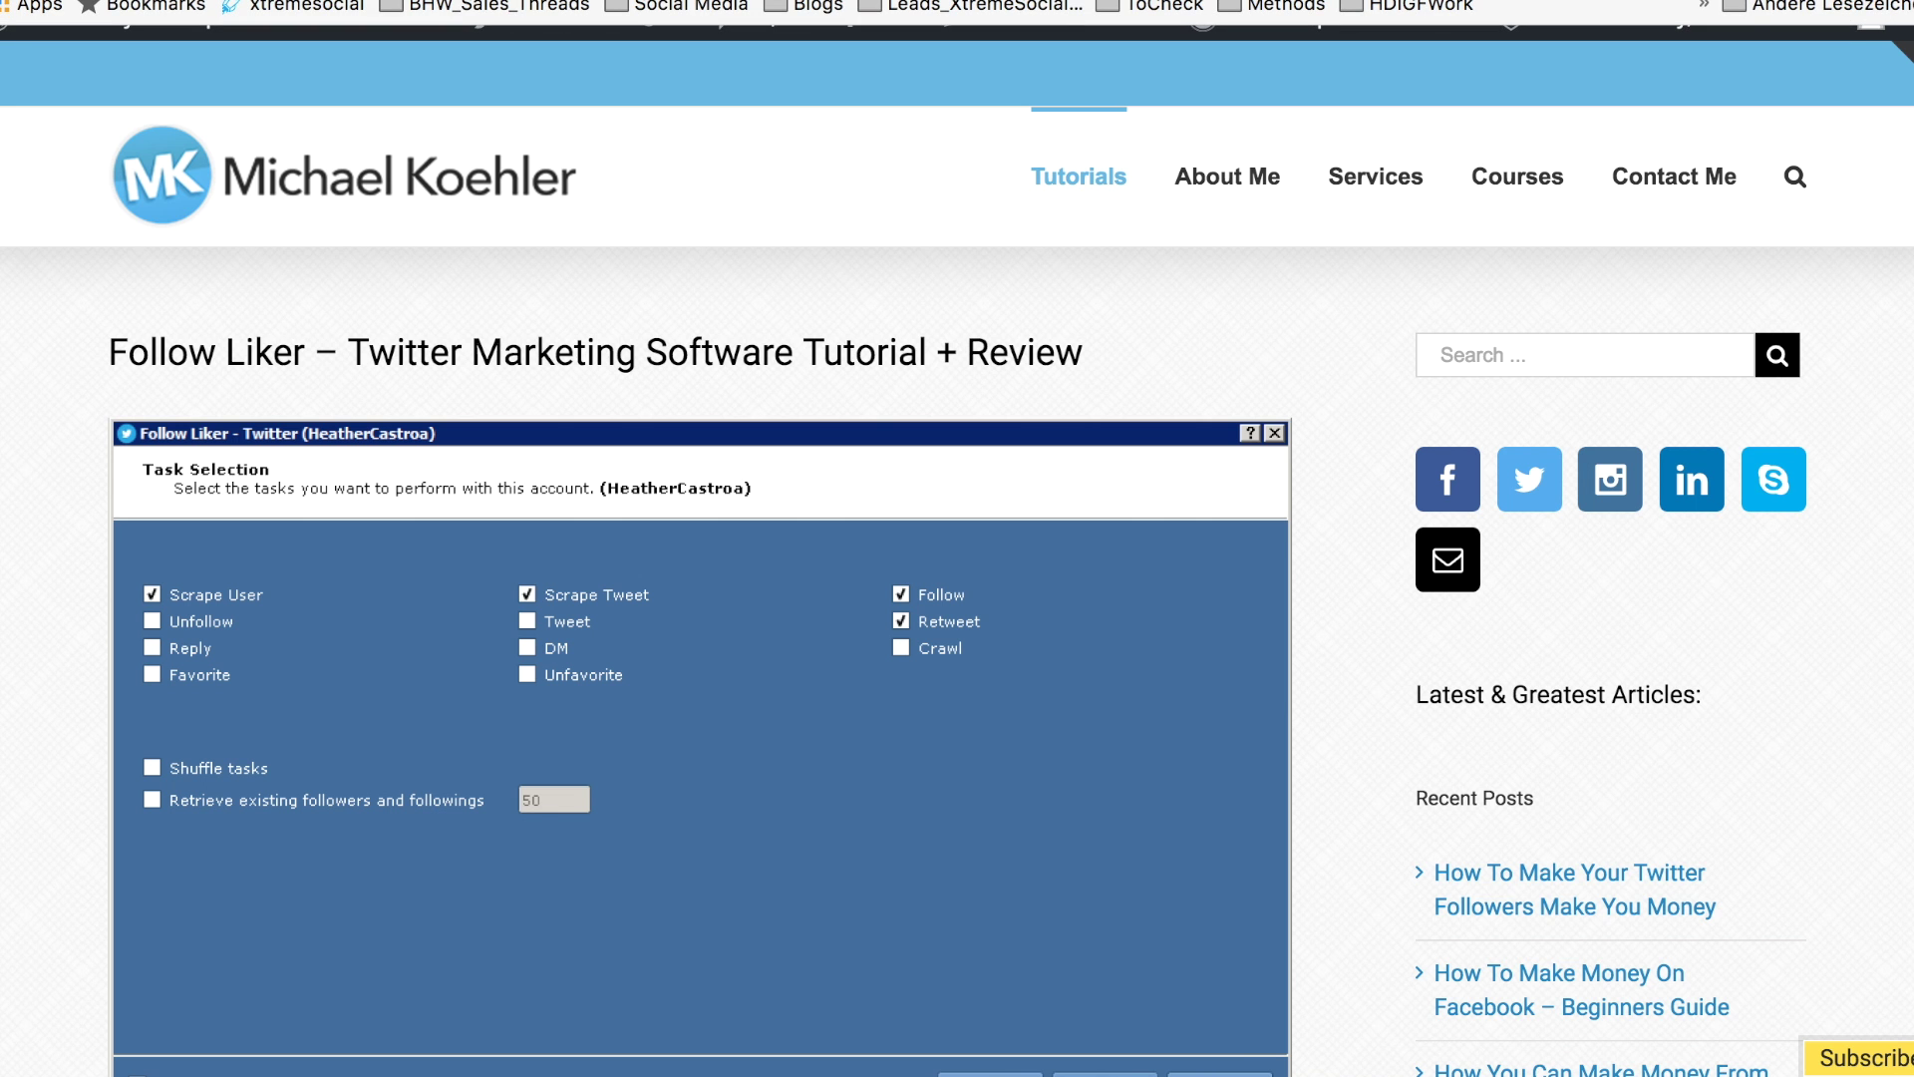
# Switch browser tabs to the WordPress Add Plugins search results for 'yoast seo'.
pyautogui.hotkey('ctrl', 'Tab')
pyautogui.scroll(3, 540, 301)
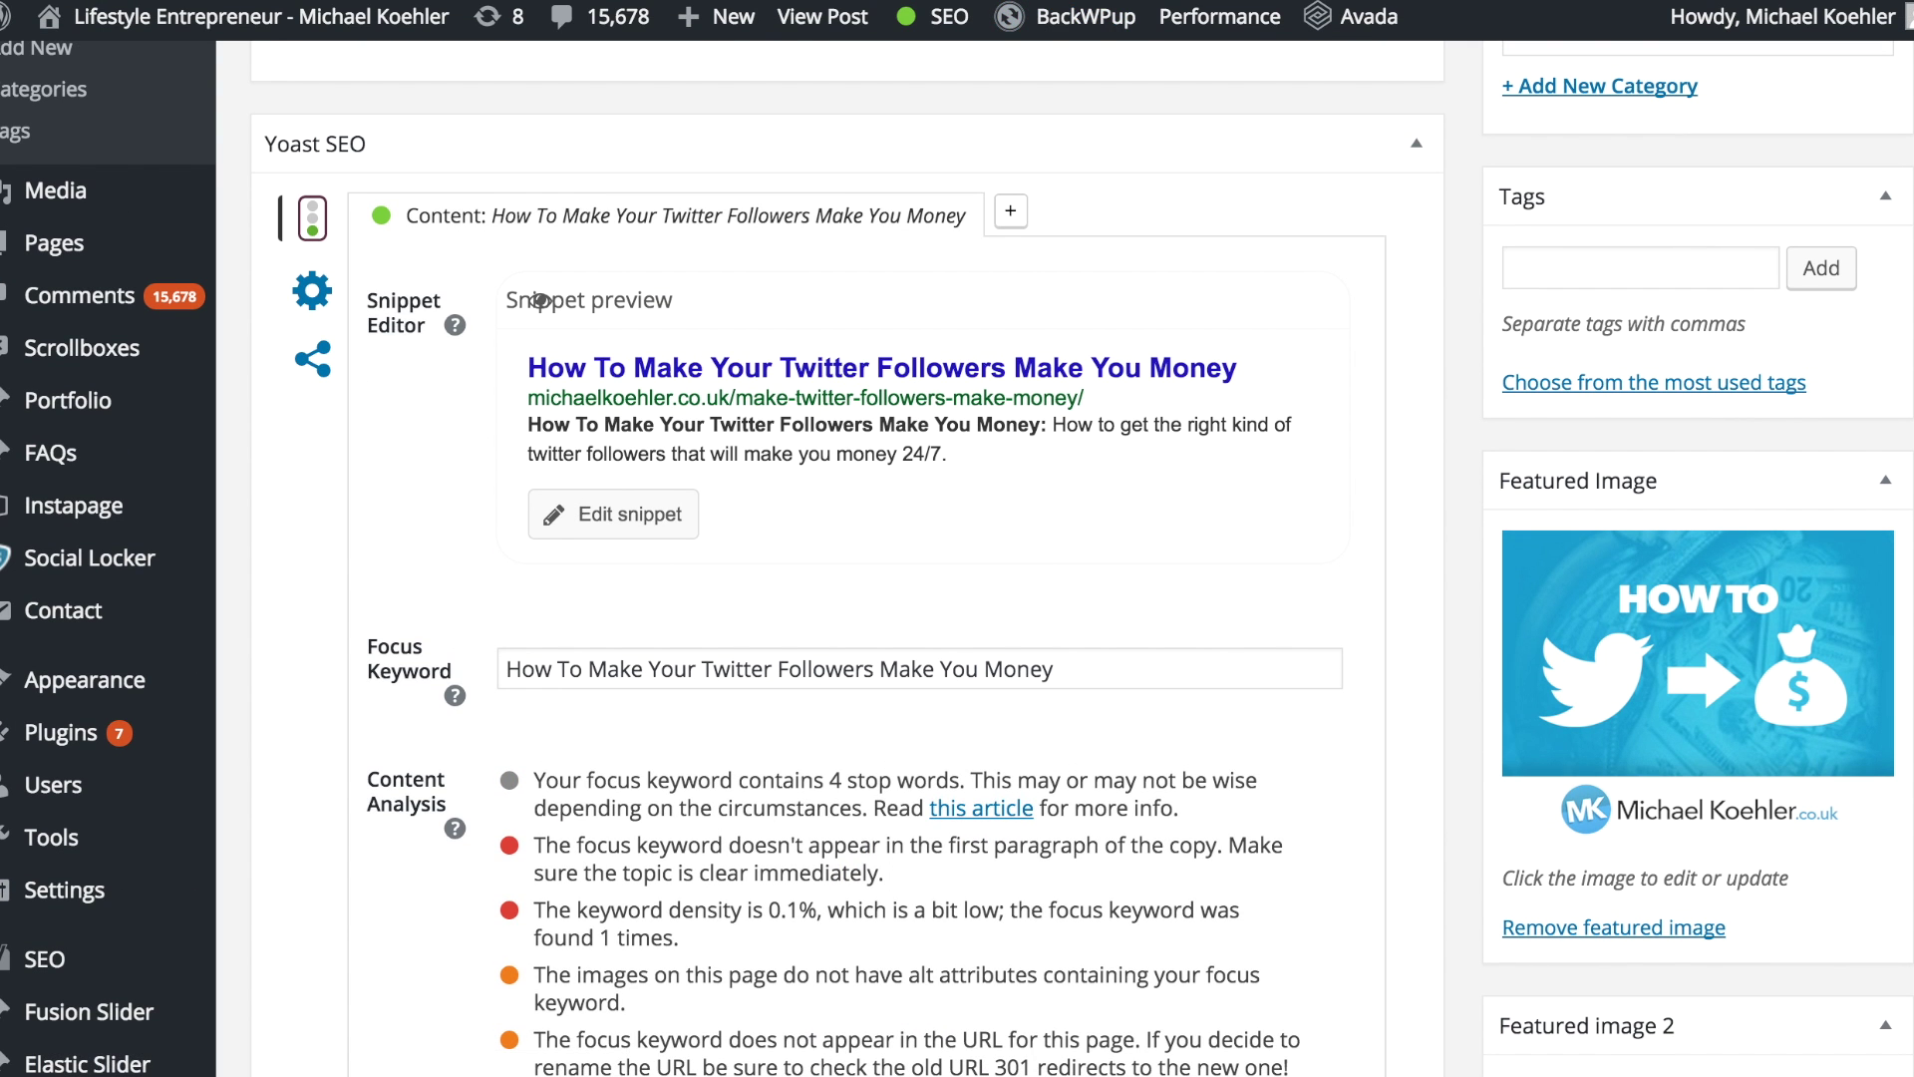
pyautogui.hotkey('ctrl', 'Tab')
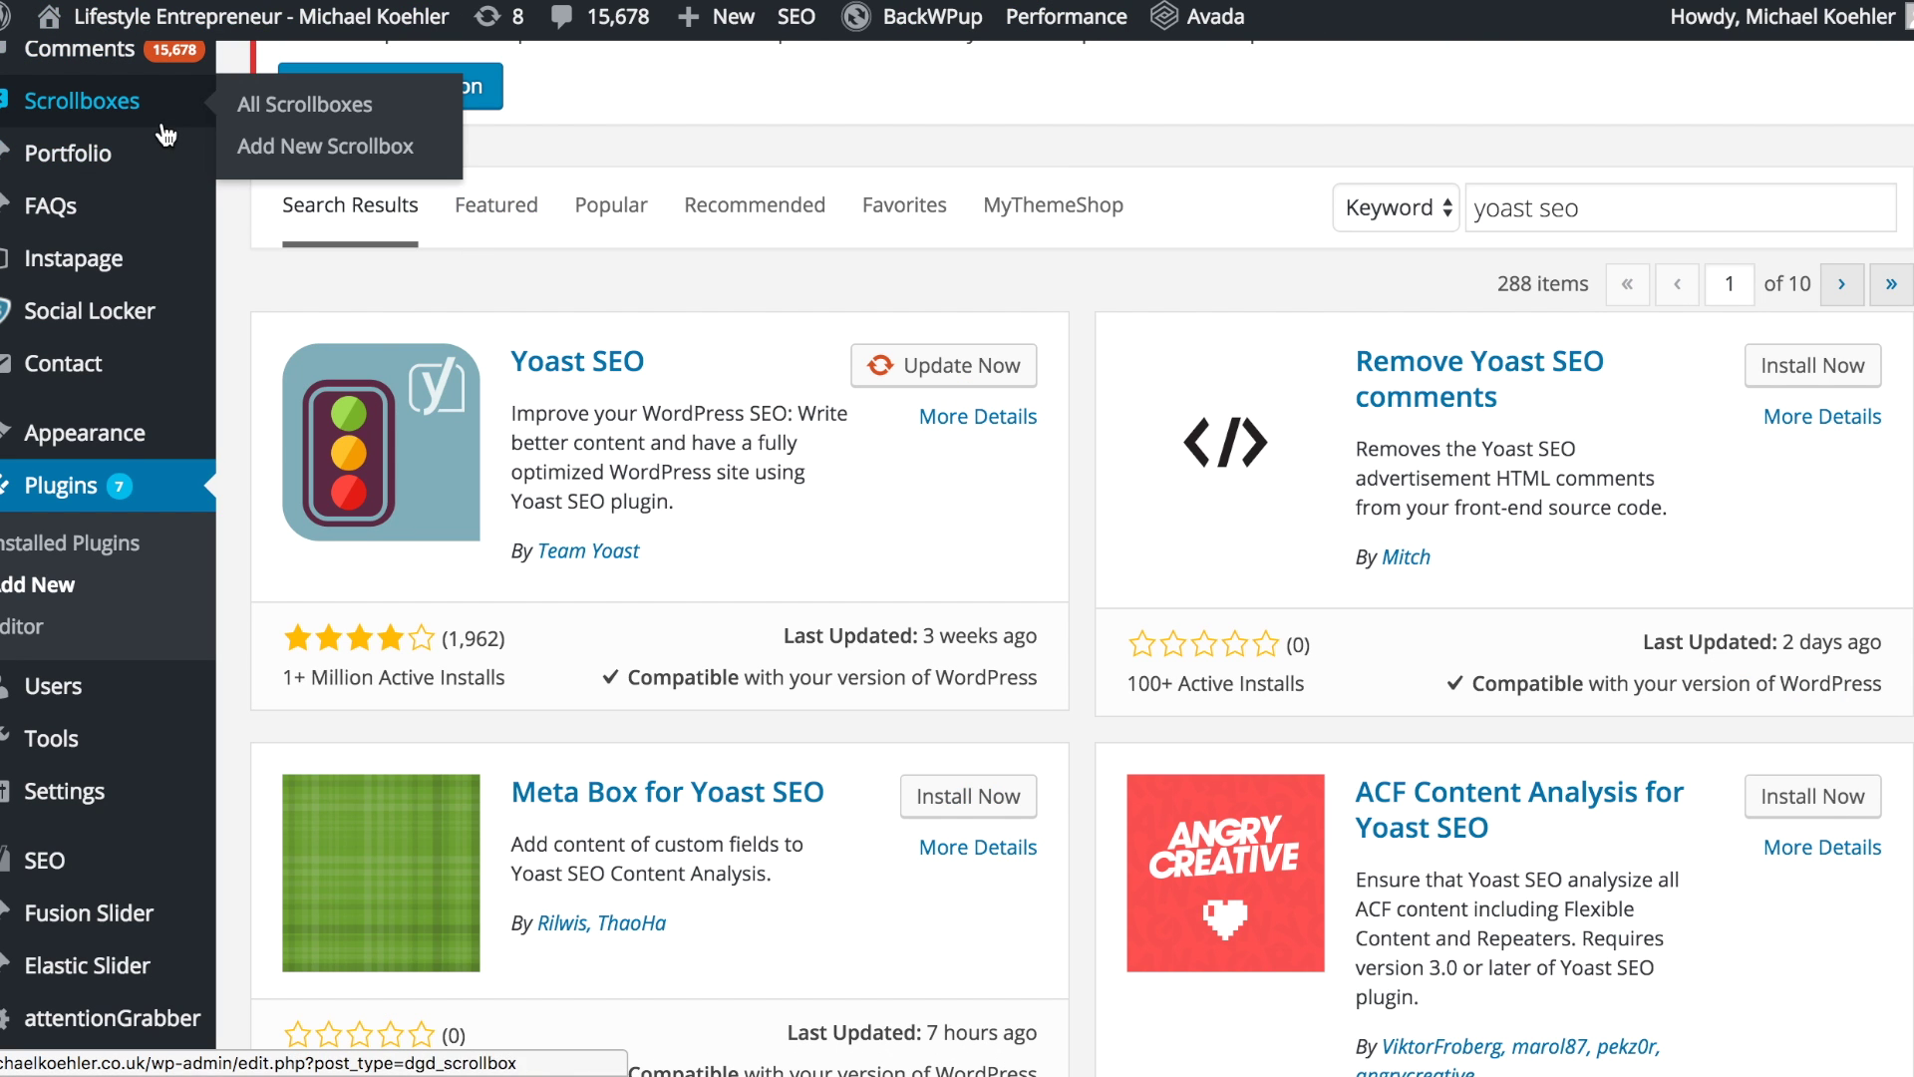
pyautogui.scroll(3, 422, 300)
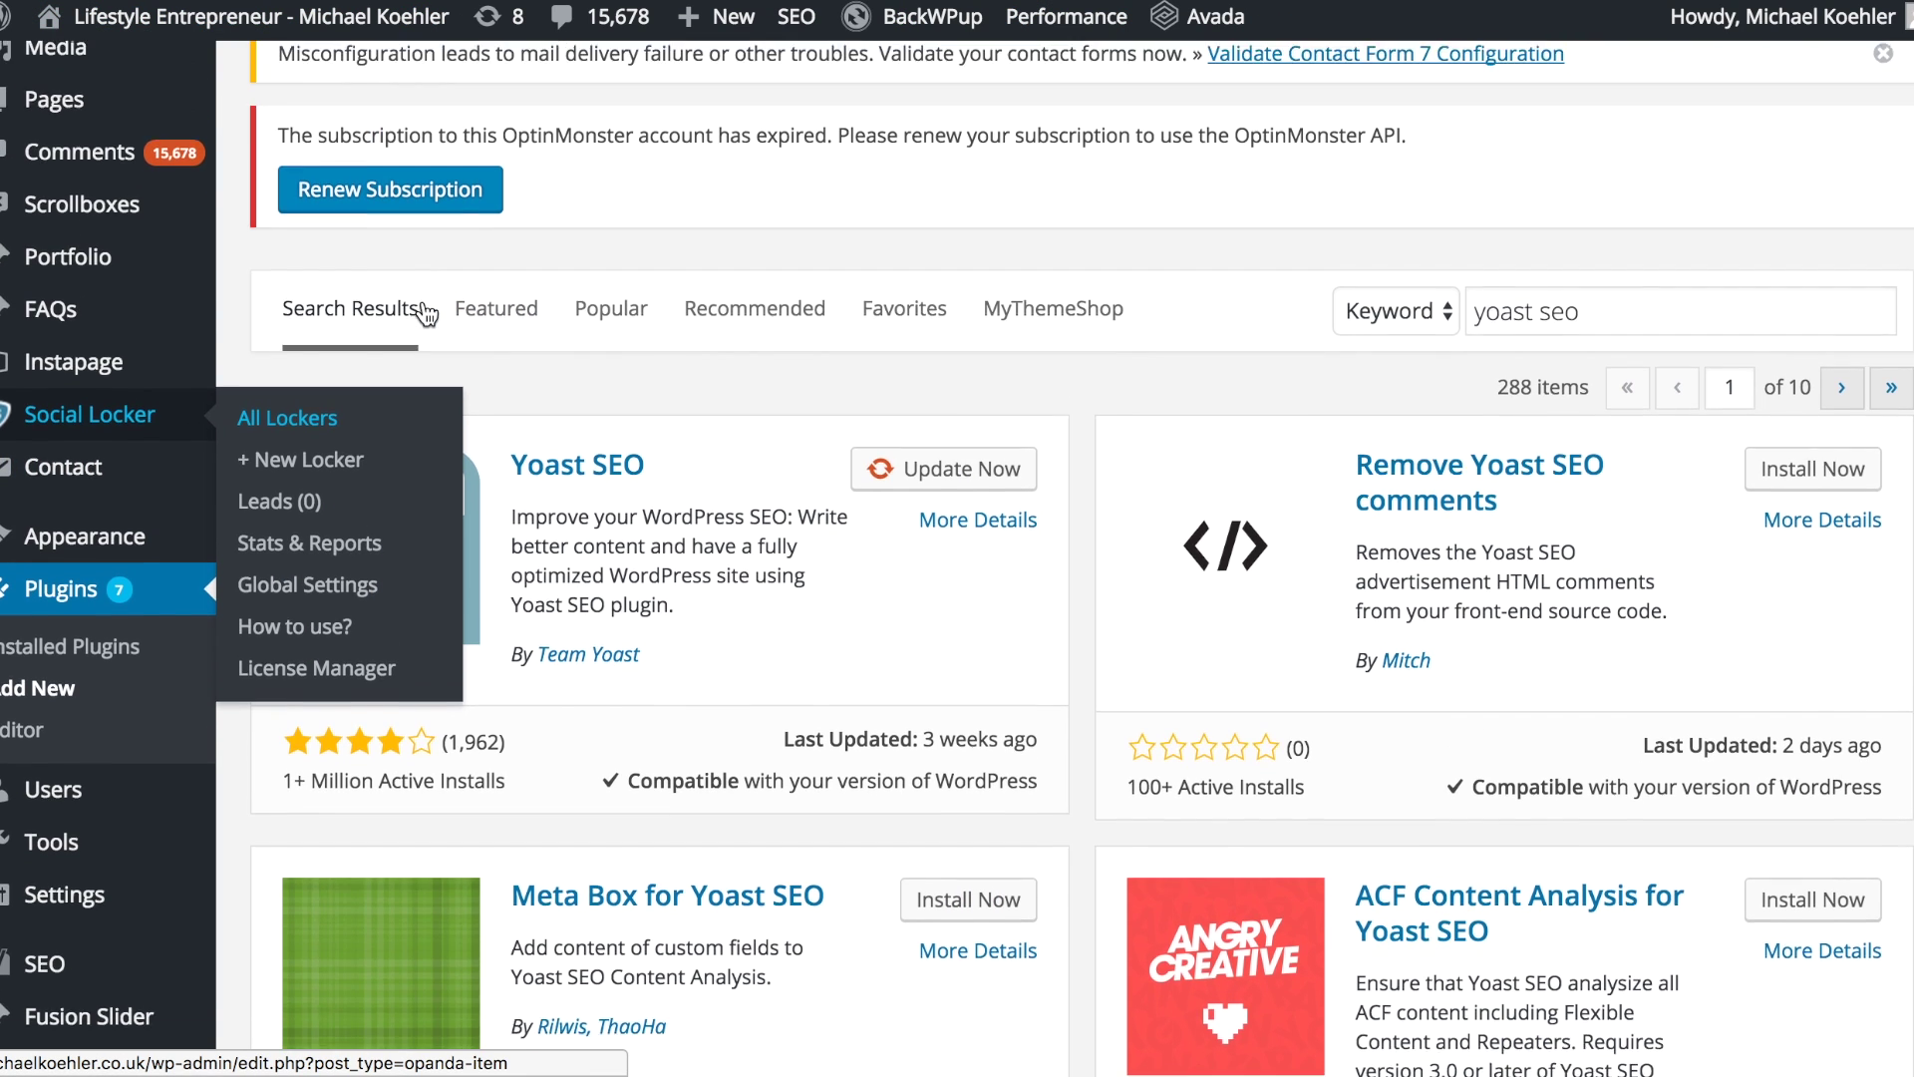
pyautogui.scroll(-3, 423, 301)
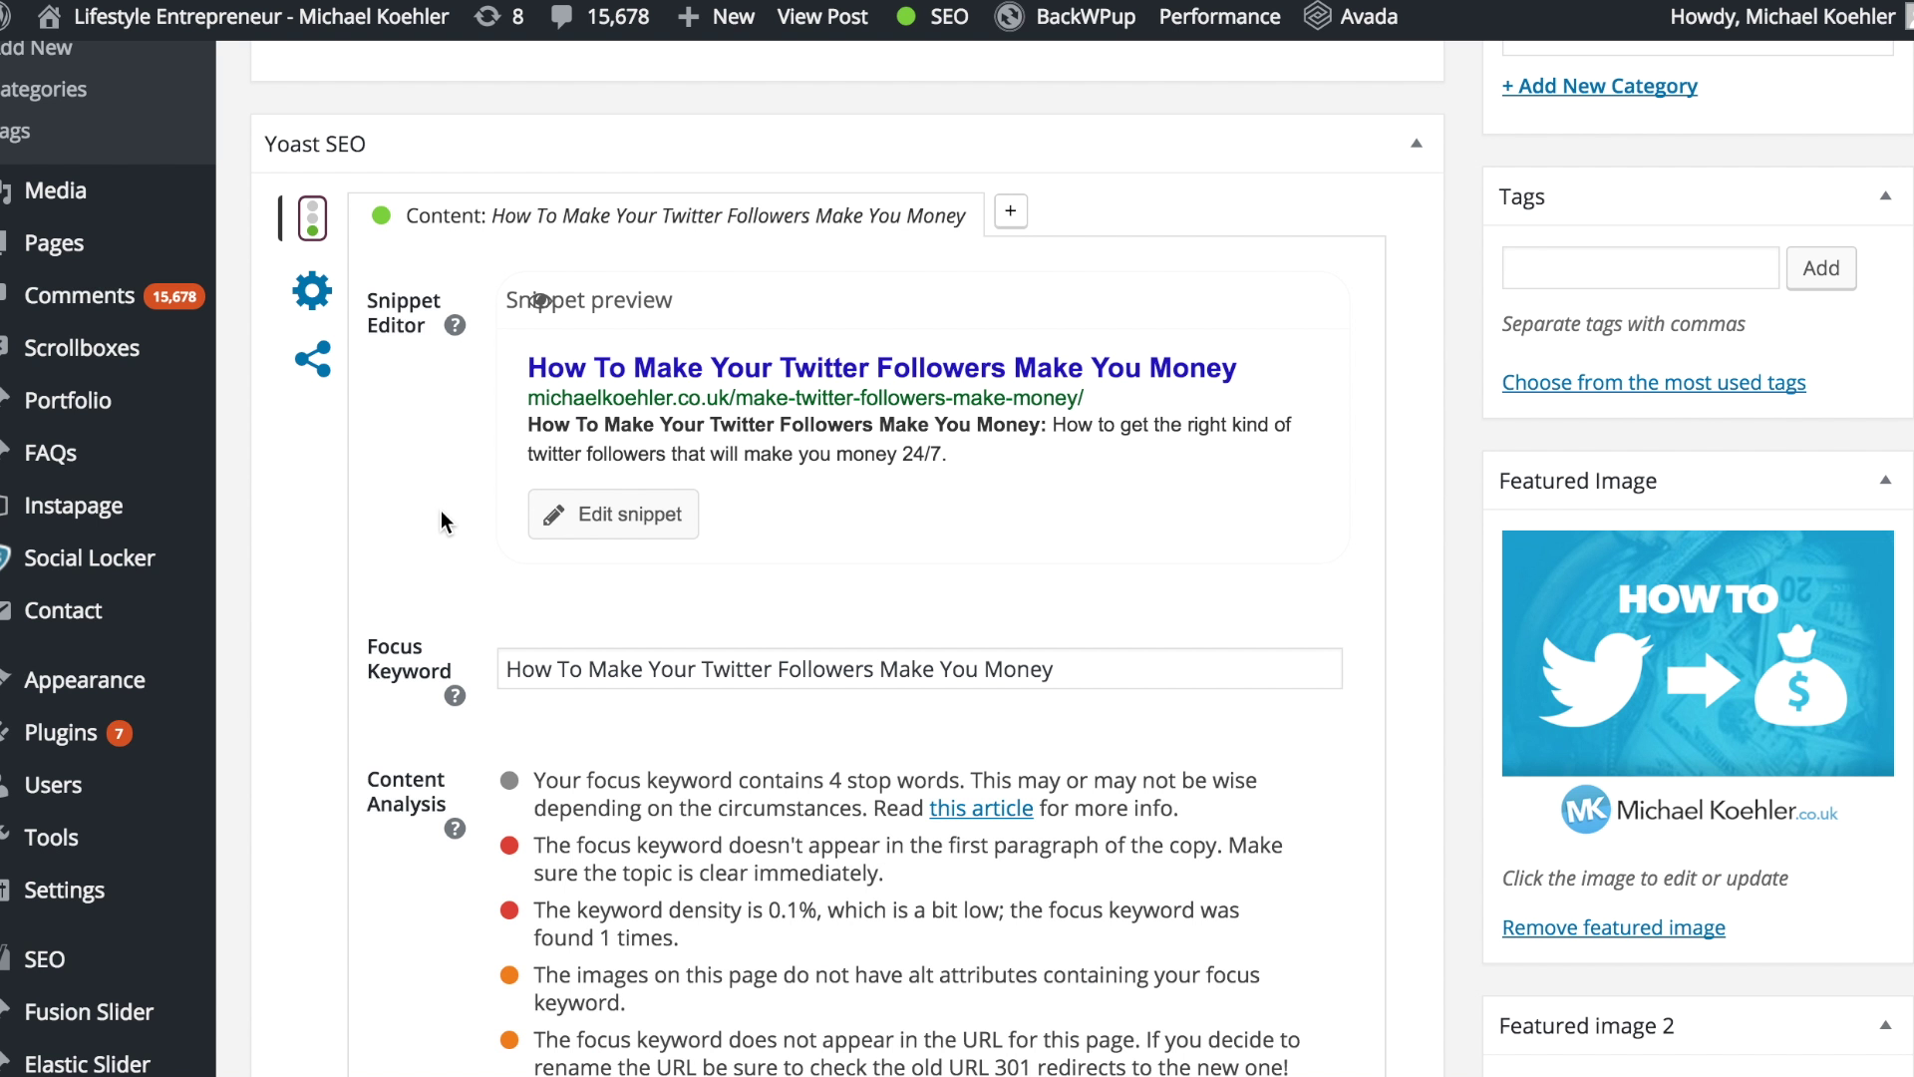
pyautogui.scroll(1, 441, 510)
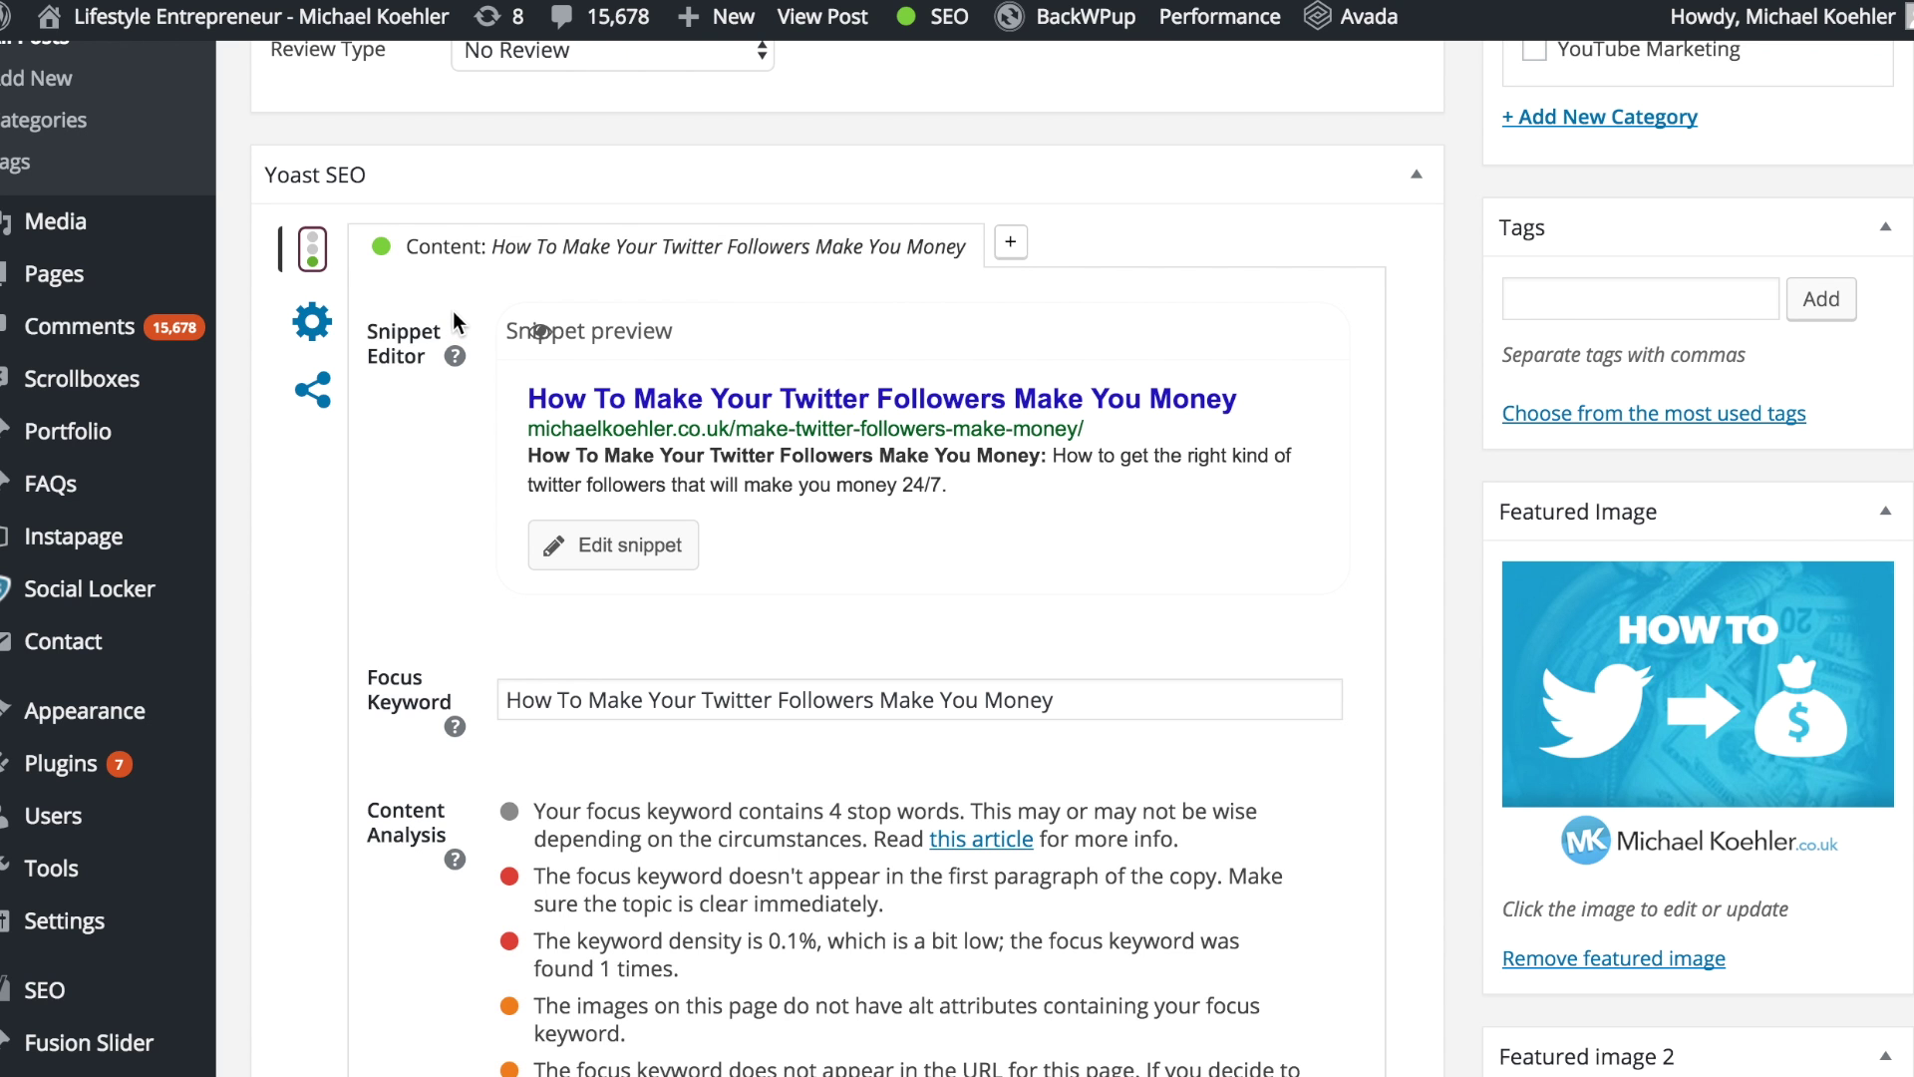
pyautogui.scroll(4, 453, 311)
pyautogui.scroll(2, 453, 311)
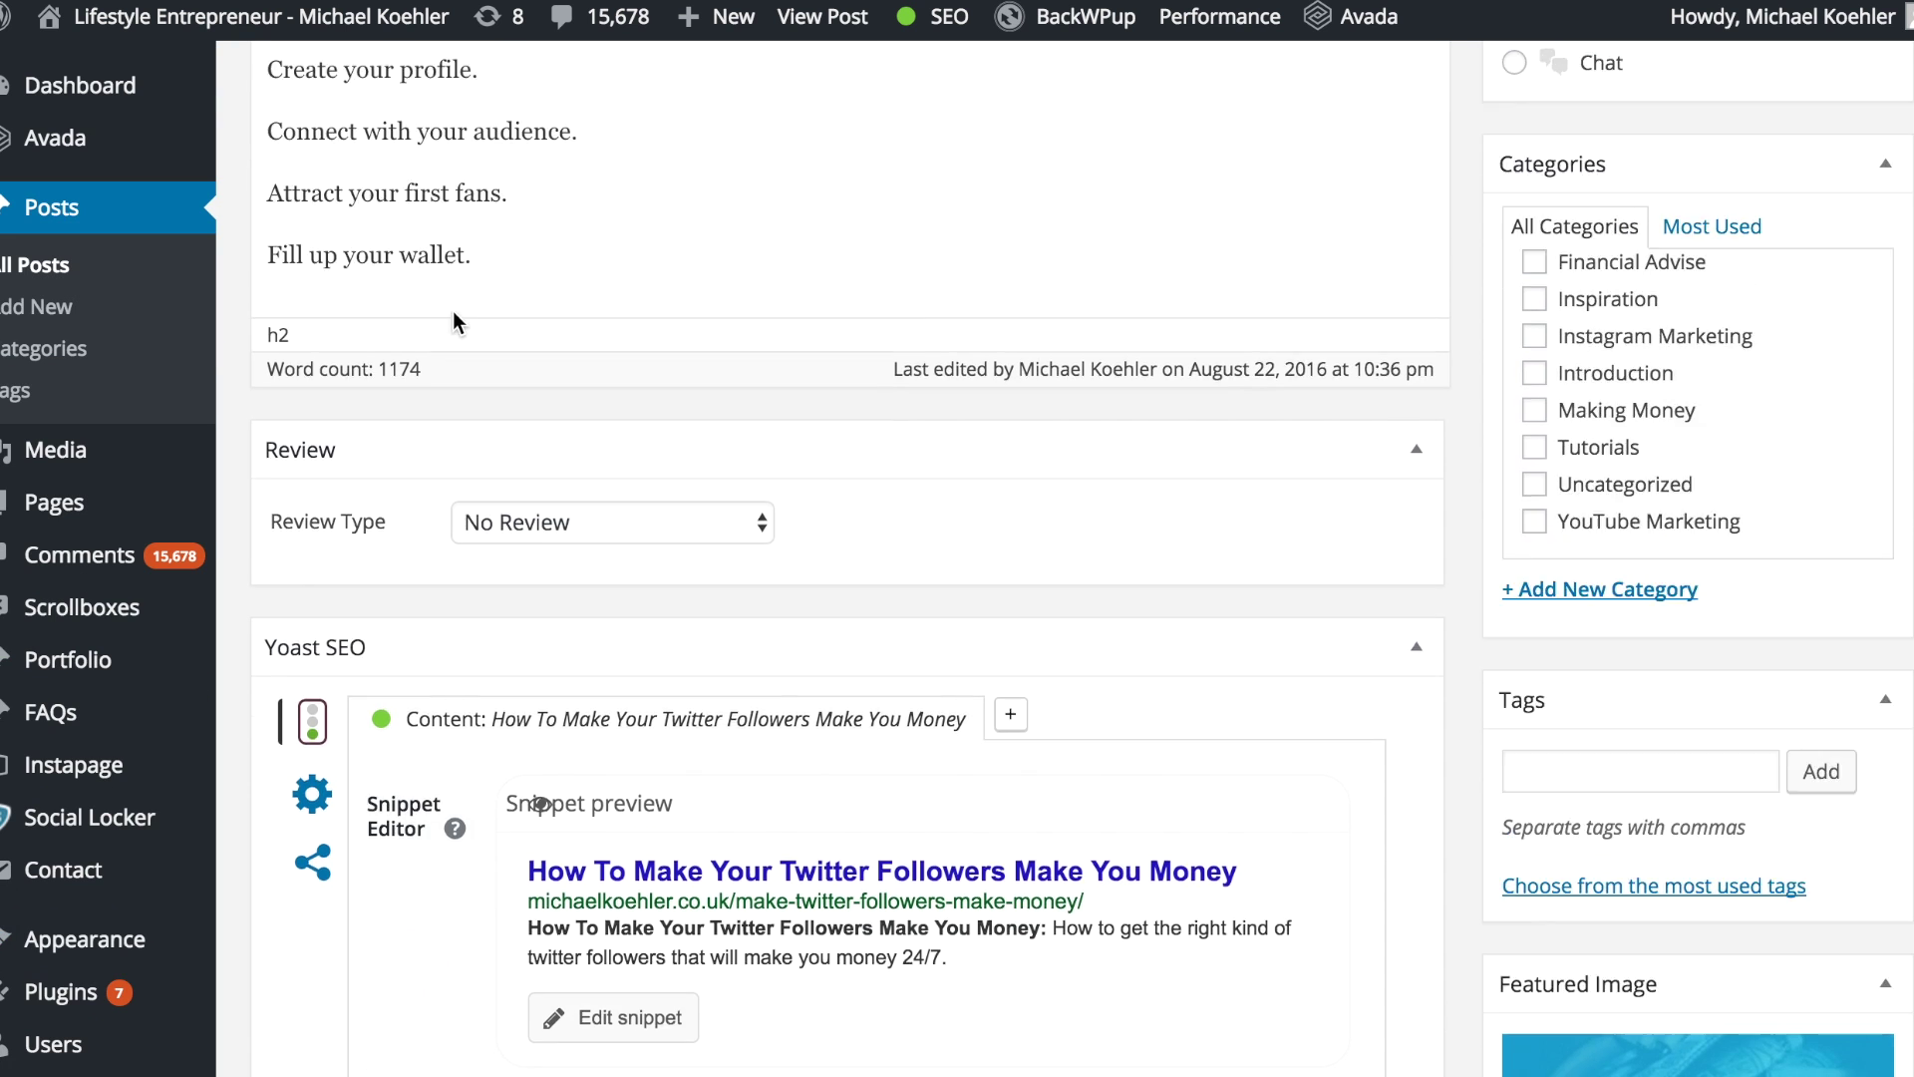
pyautogui.scroll(3, 453, 311)
pyautogui.scroll(2, 453, 311)
pyautogui.scroll(-6, 454, 311)
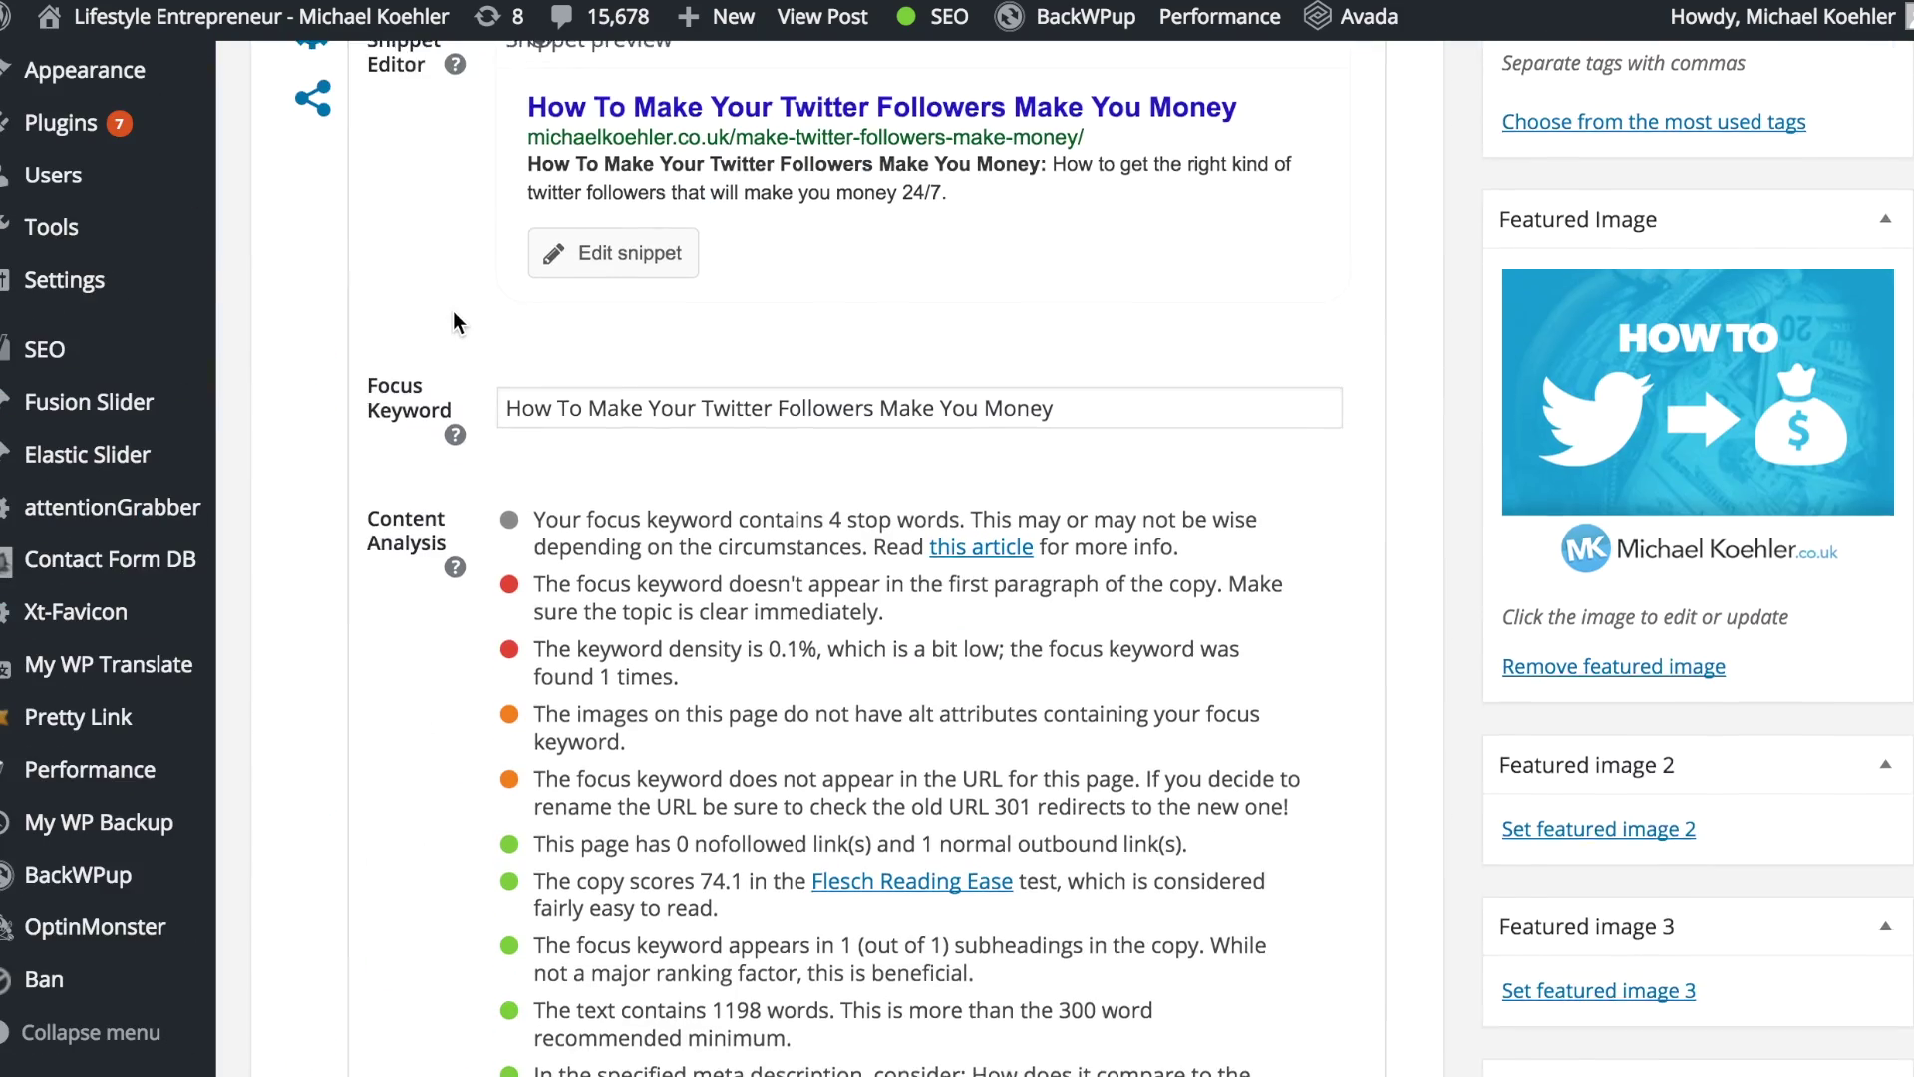
pyautogui.scroll(1, 454, 311)
pyautogui.scroll(-1, 465, 367)
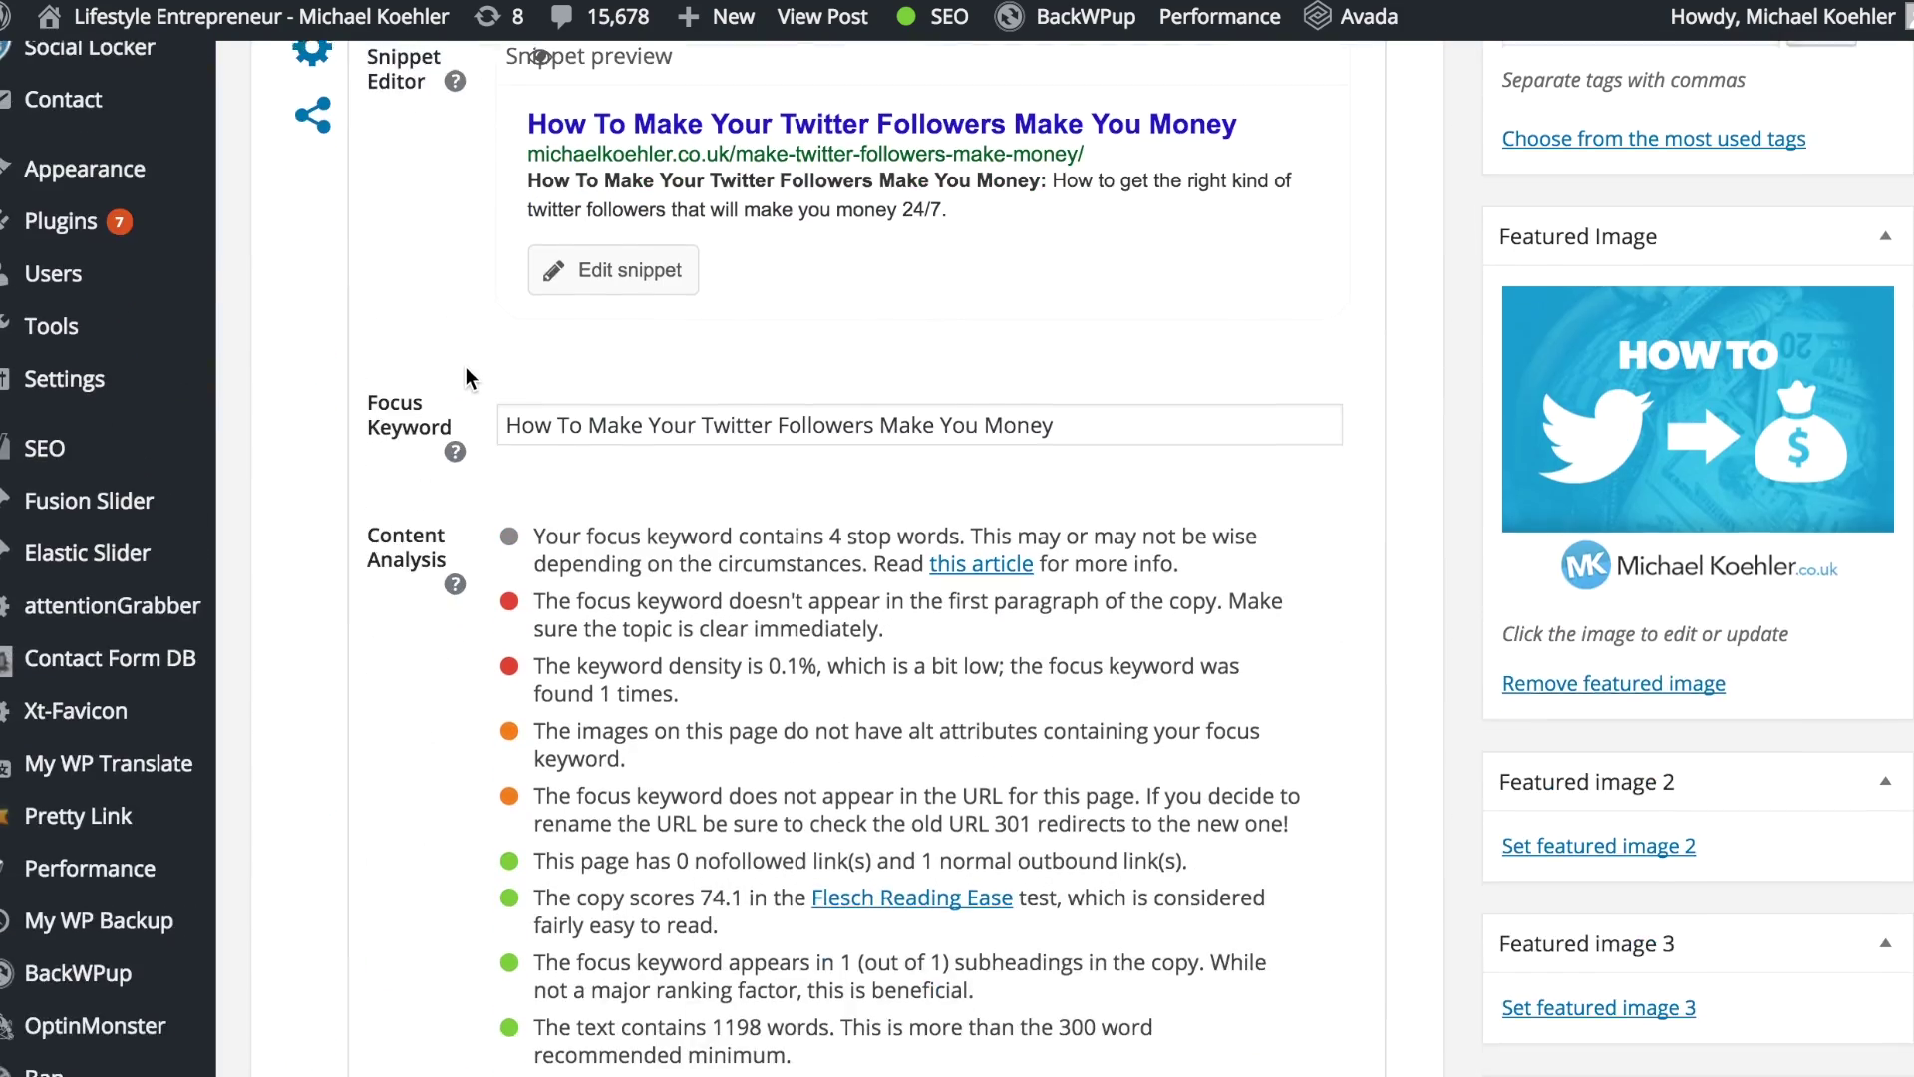
pyautogui.scroll(2, 464, 366)
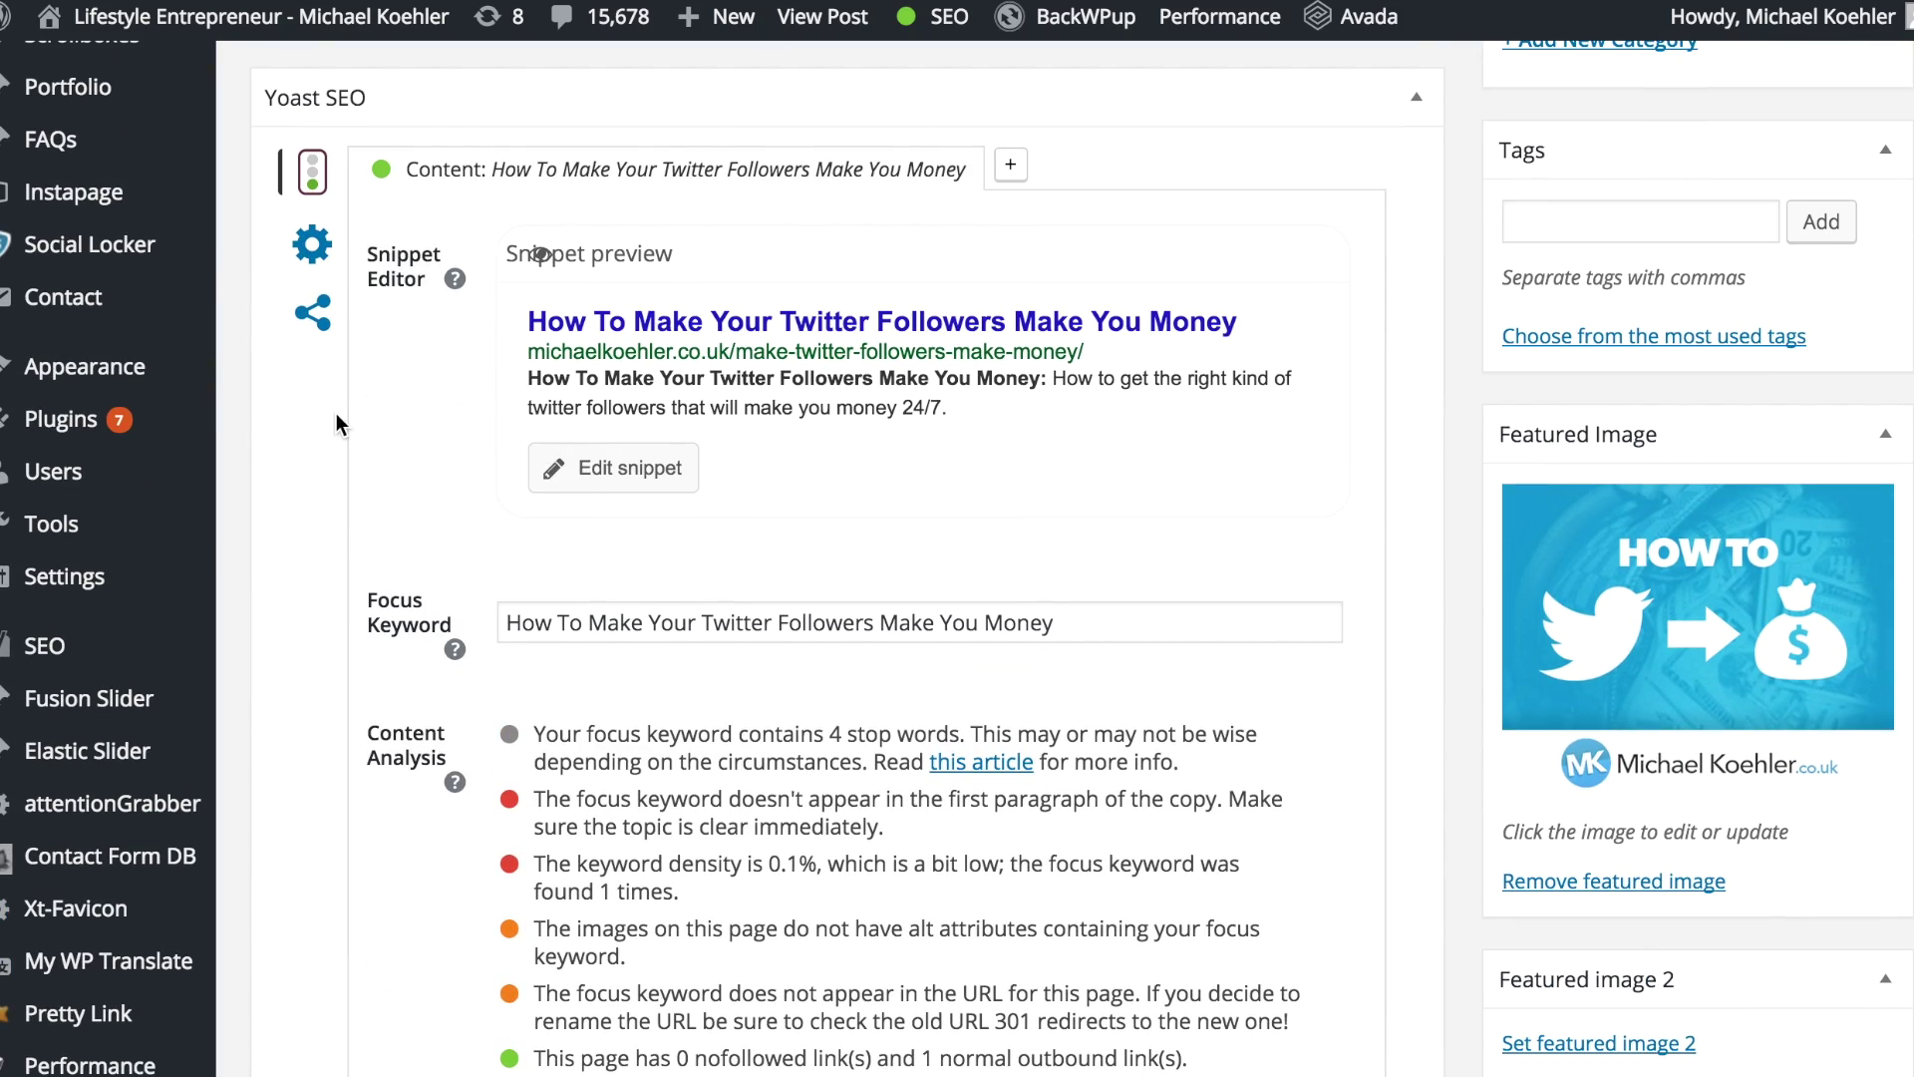
pyautogui.scroll(-1, 337, 413)
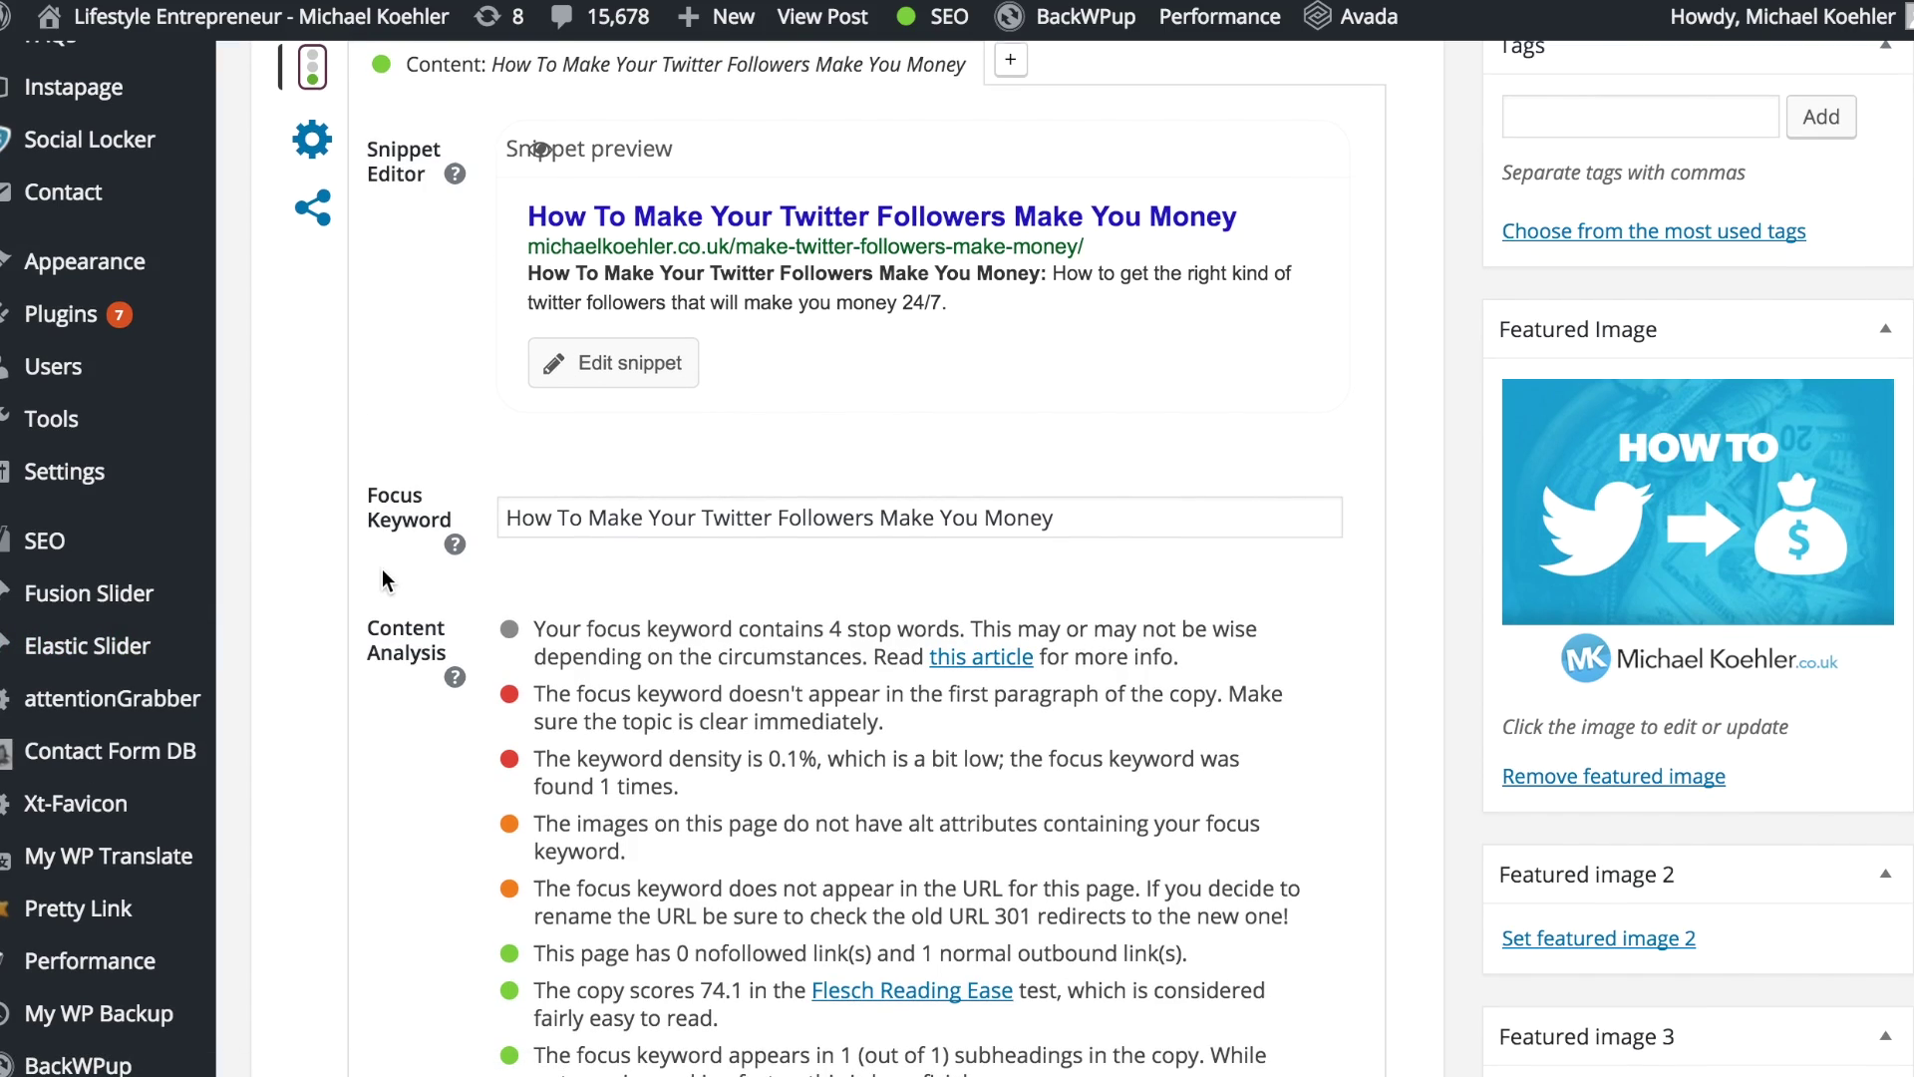
pyautogui.scroll(1, 507, 524)
pyautogui.scroll(1, 509, 516)
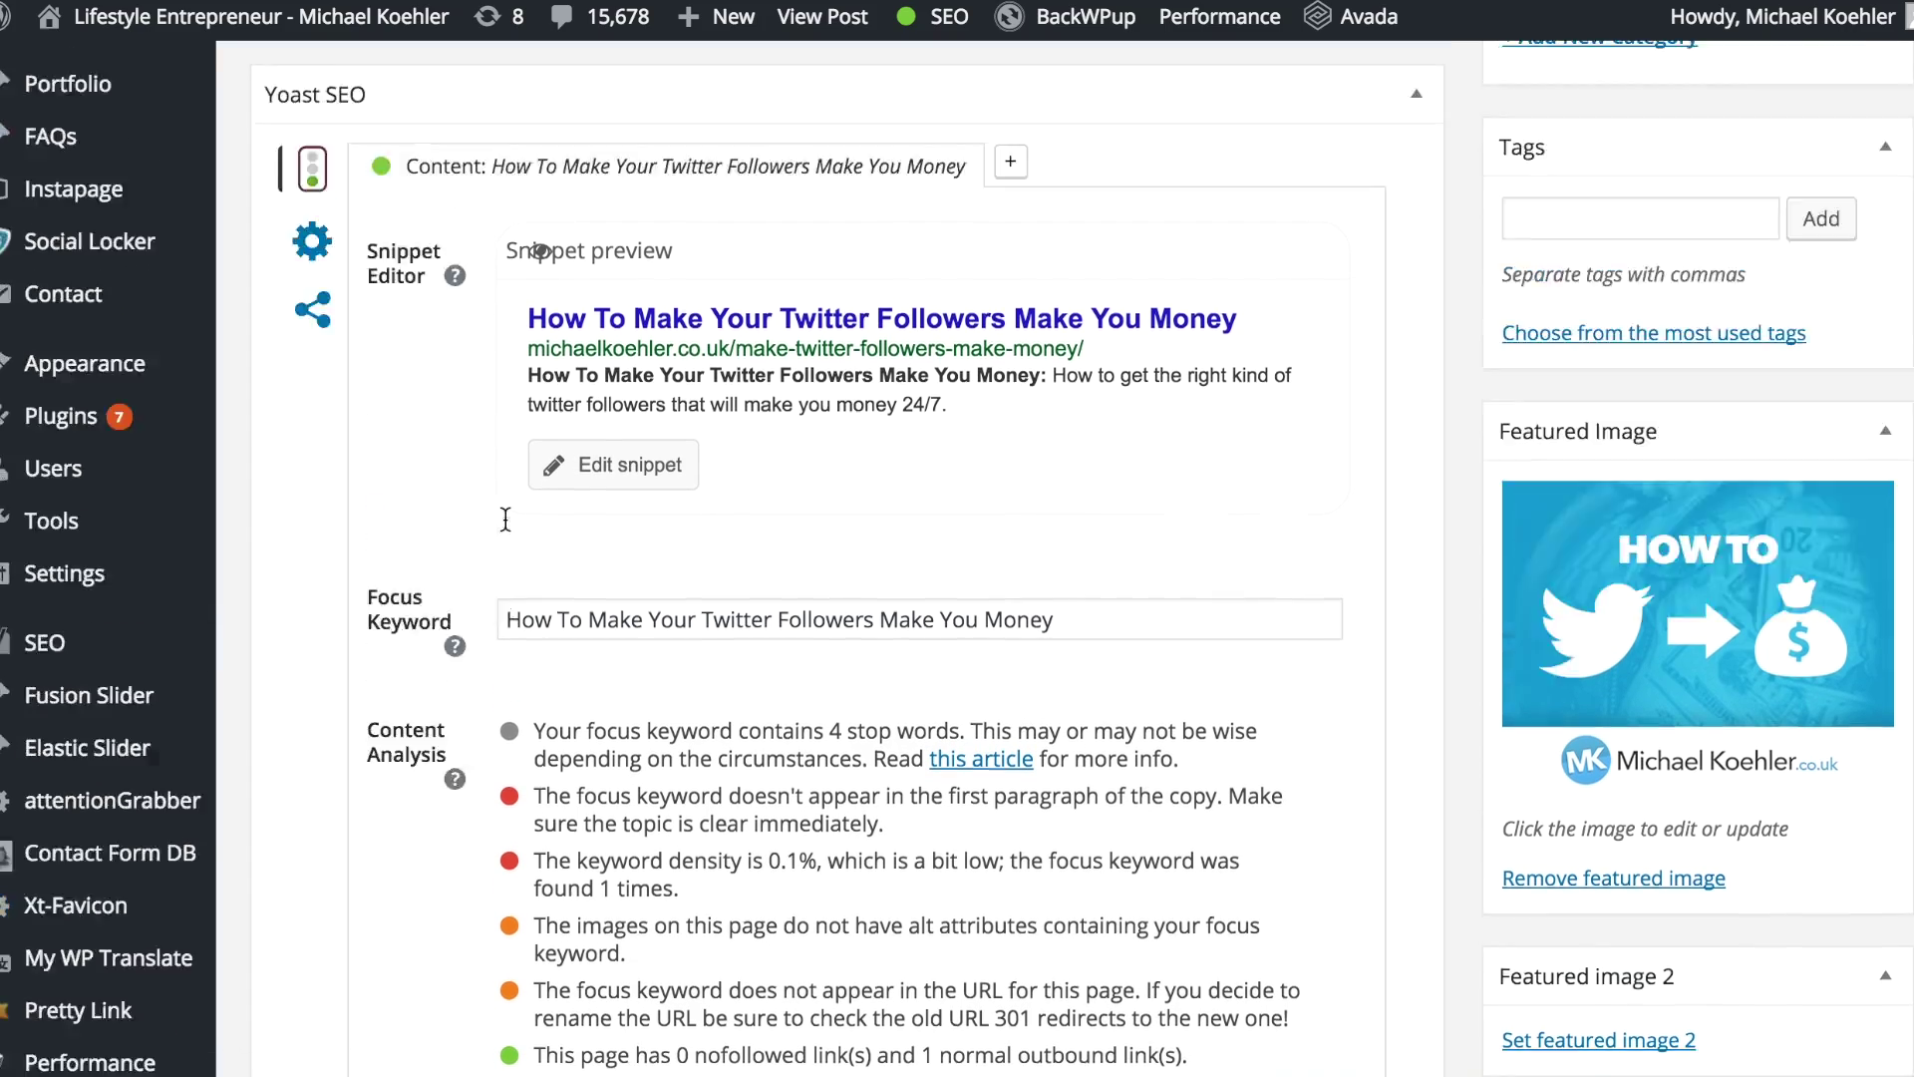
pyautogui.scroll(10, 508, 517)
pyautogui.scroll(3, 507, 518)
pyautogui.scroll(5, 505, 519)
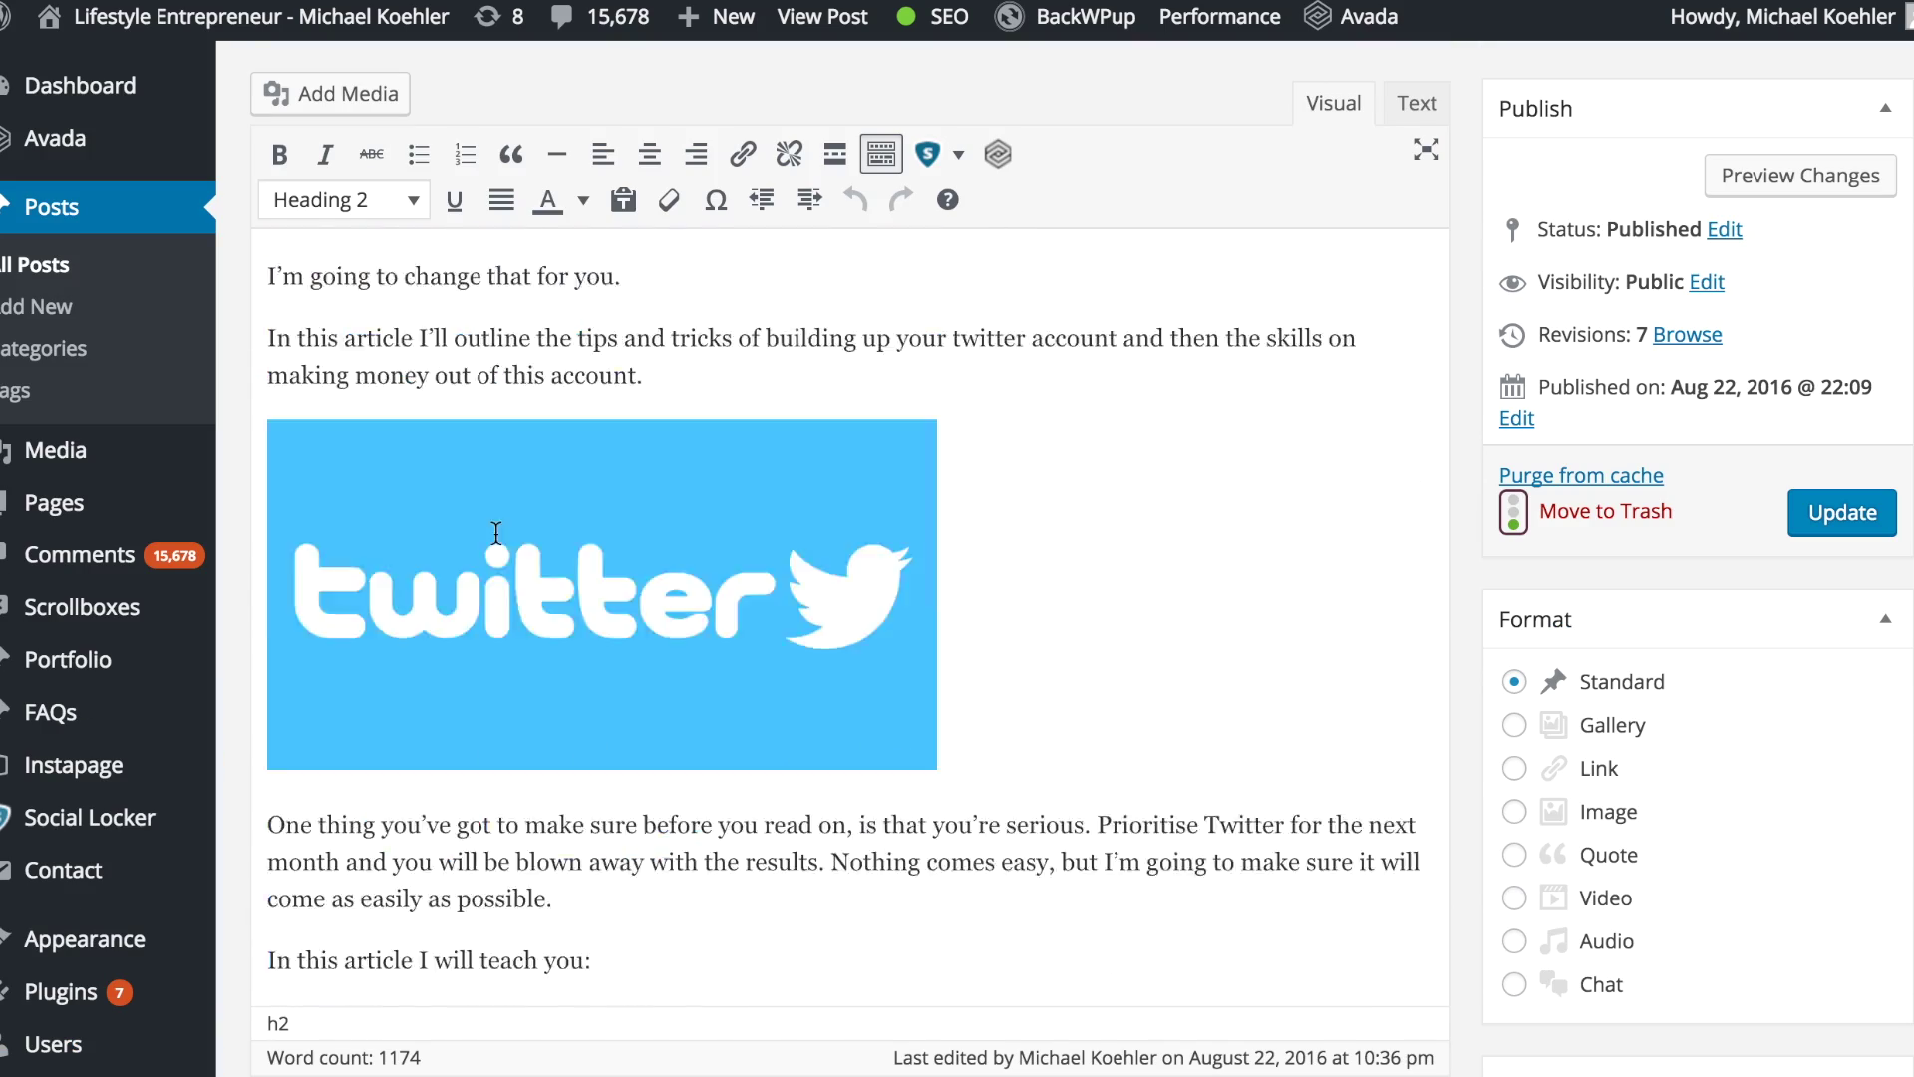
pyautogui.scroll(5, 501, 523)
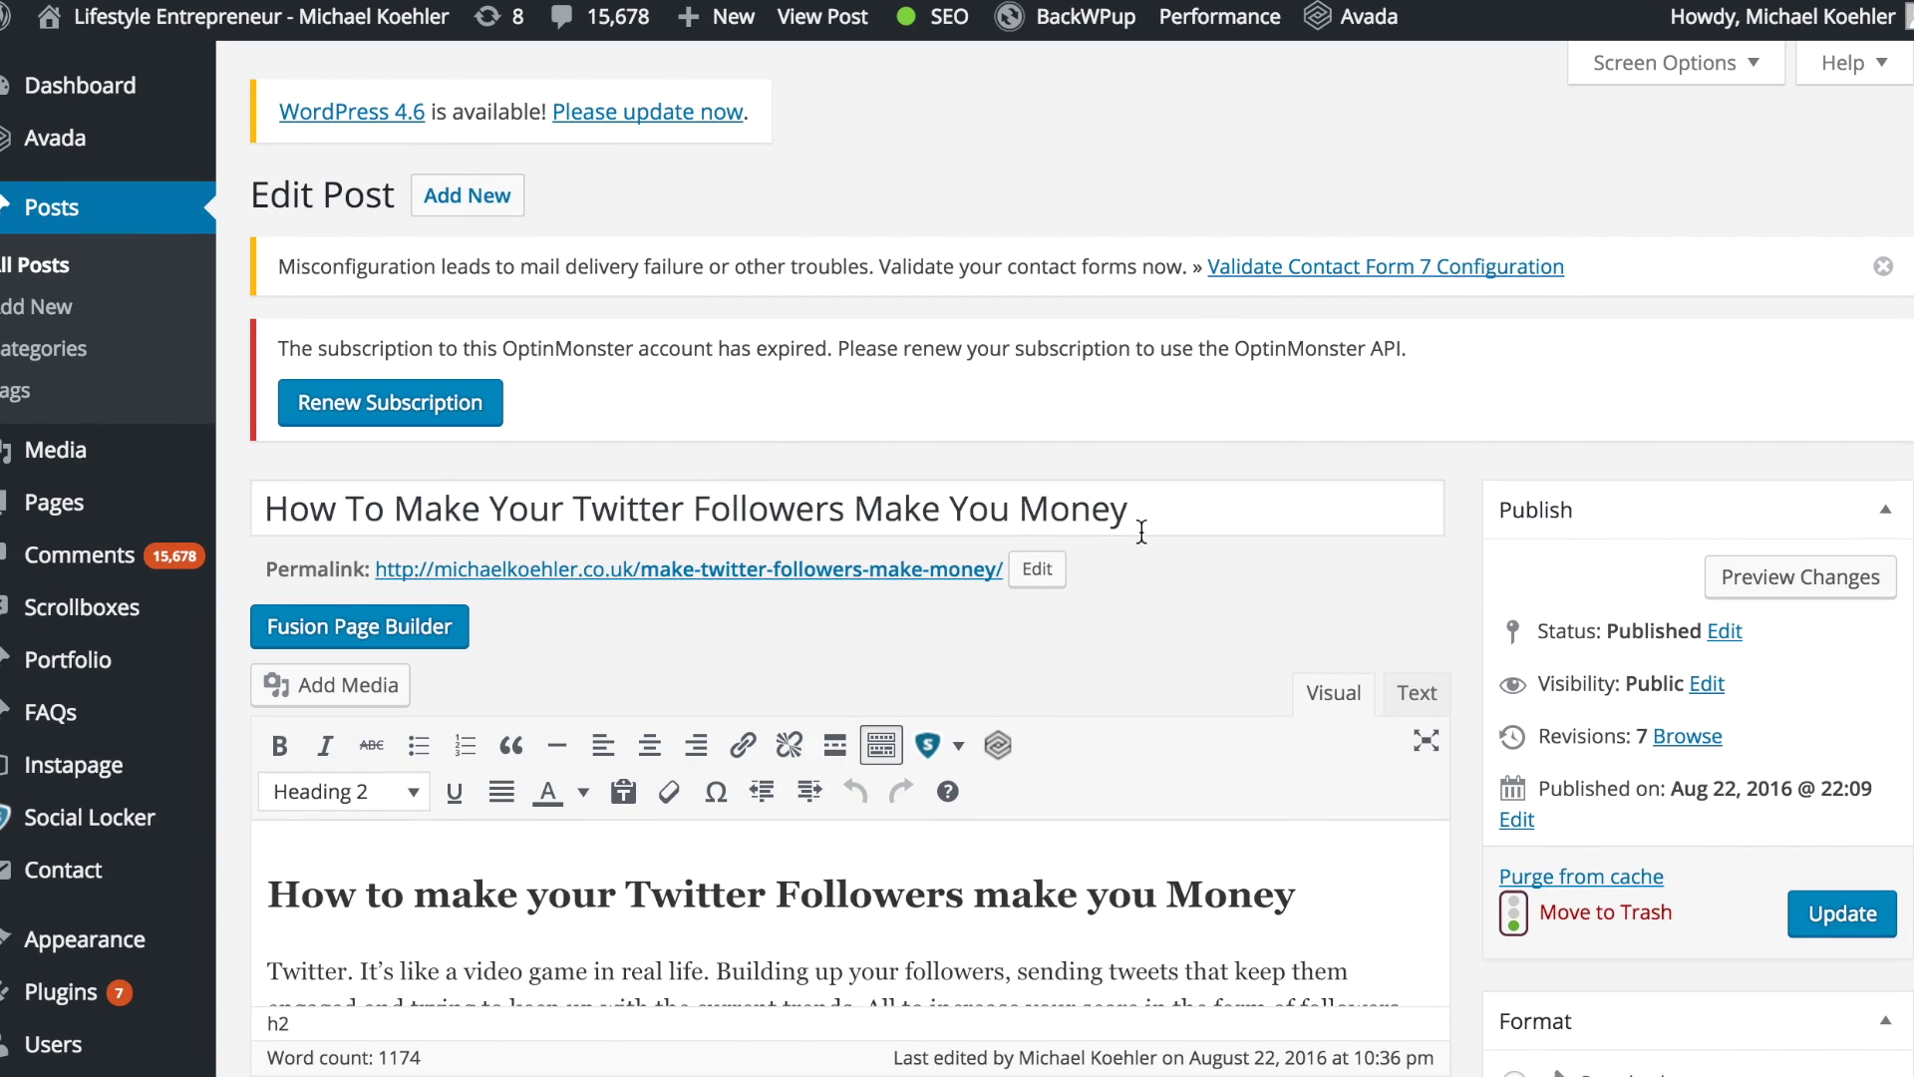
pyautogui.scroll(-5, 1267, 645)
pyautogui.scroll(-5, 1268, 645)
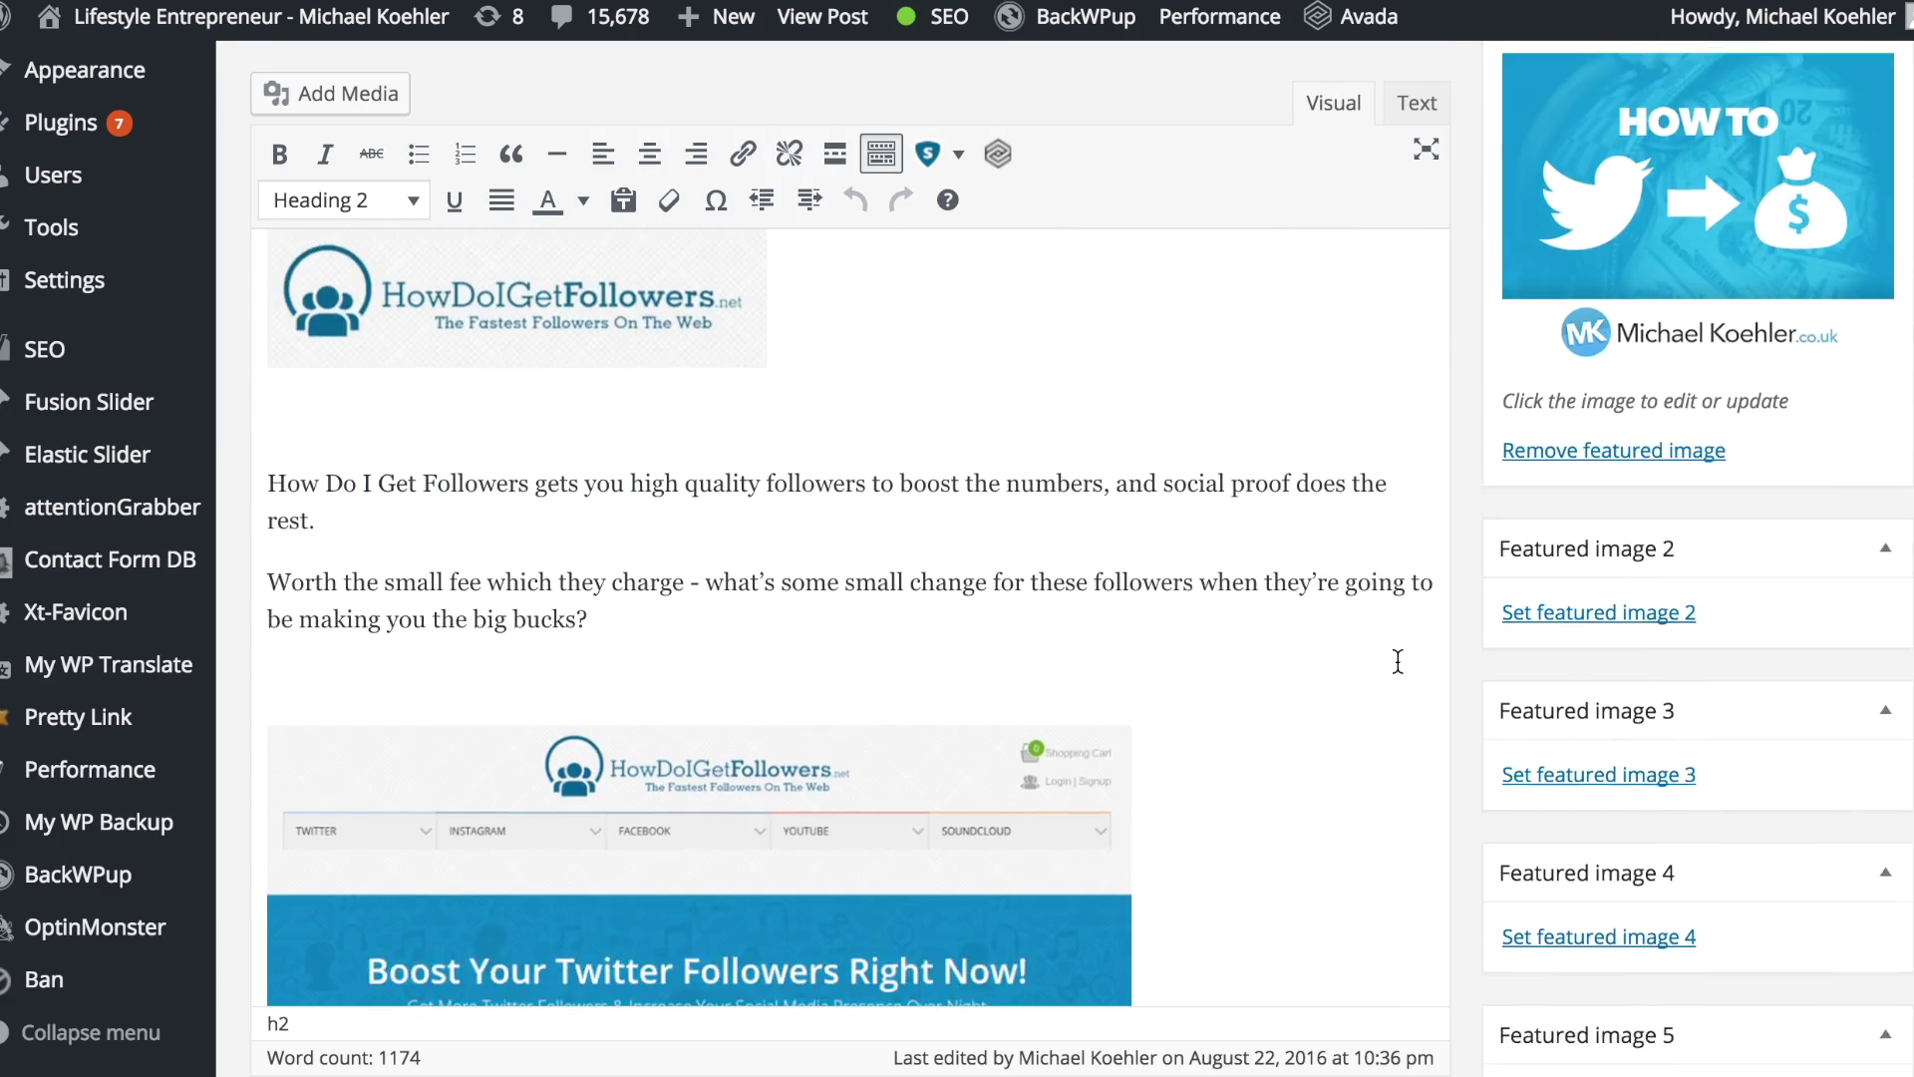
pyautogui.scroll(-5, 1269, 645)
pyautogui.scroll(-5, 1475, 670)
pyautogui.scroll(-5, 1281, 708)
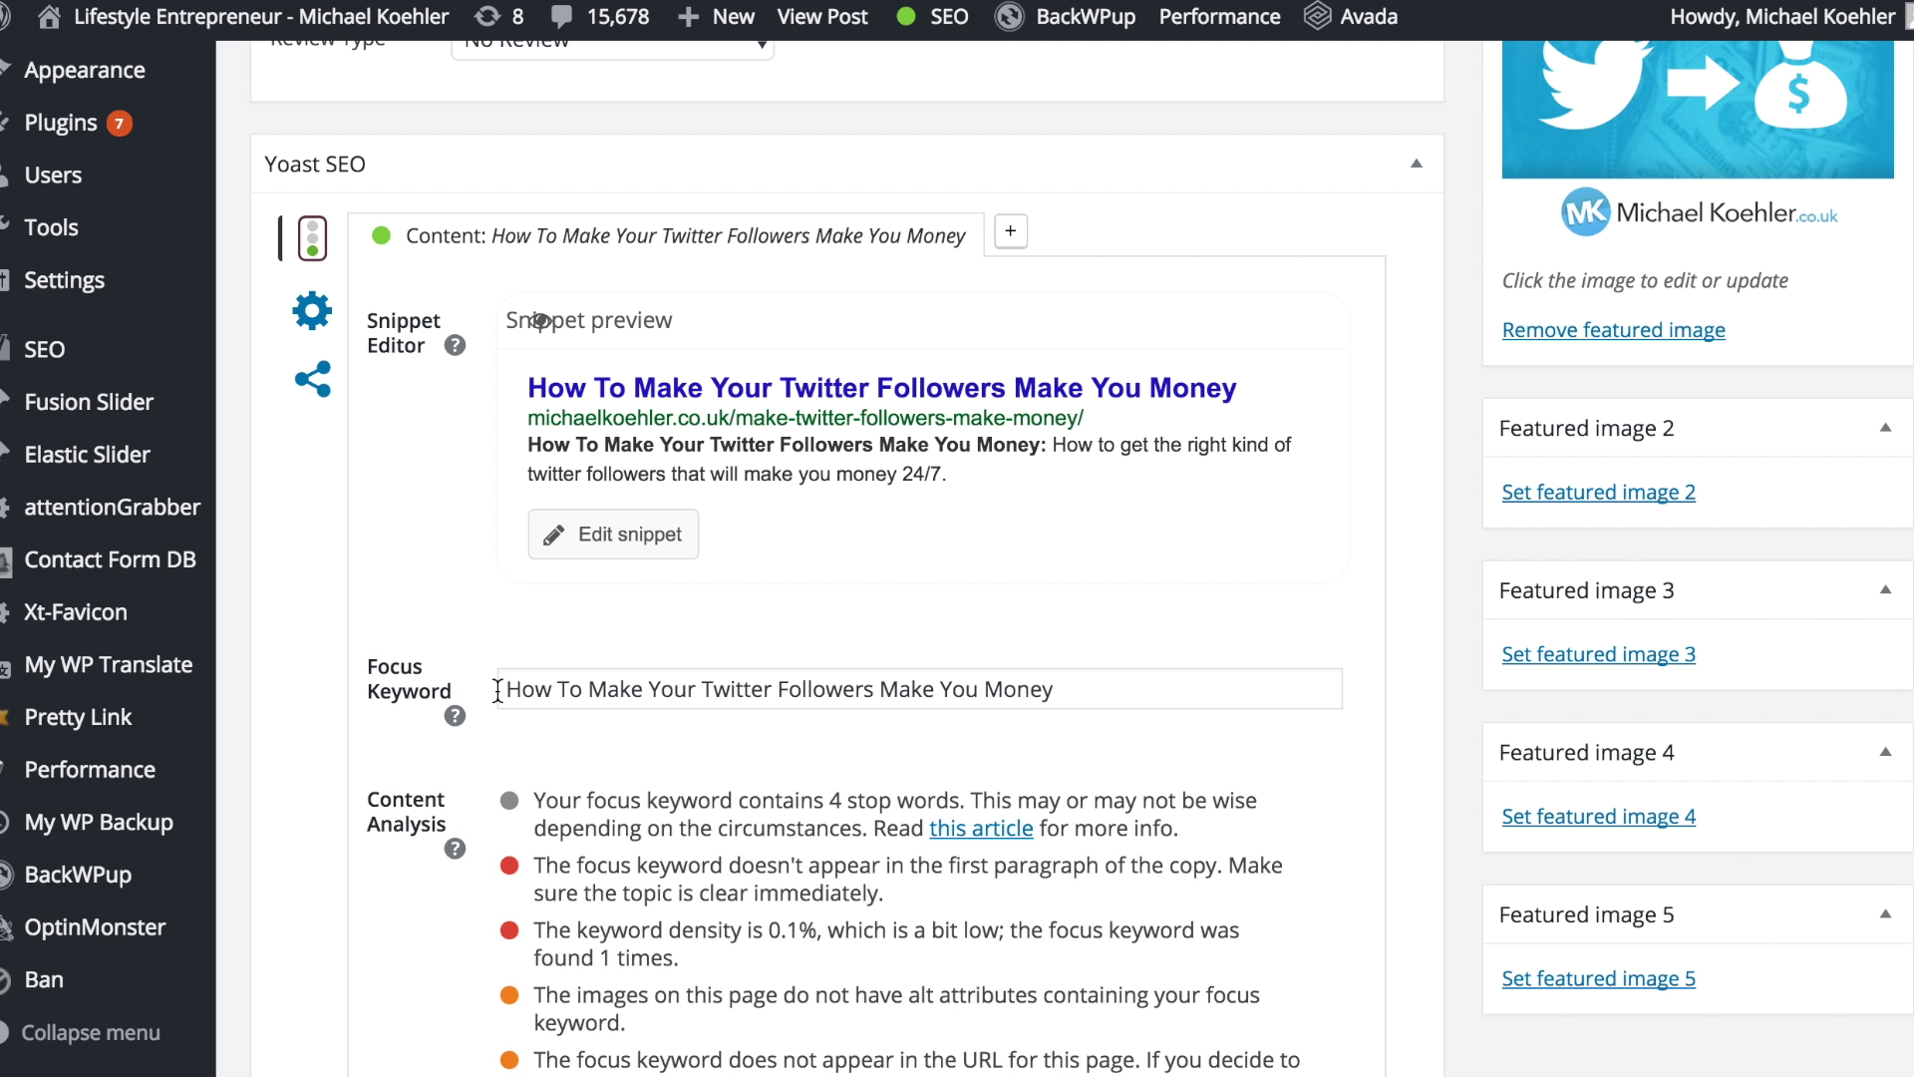
# Highlight the focus keyword and the keyword density finding in the Yoast analysis.
pyautogui.moveTo(504, 690); pyautogui.dragTo(1157, 682)
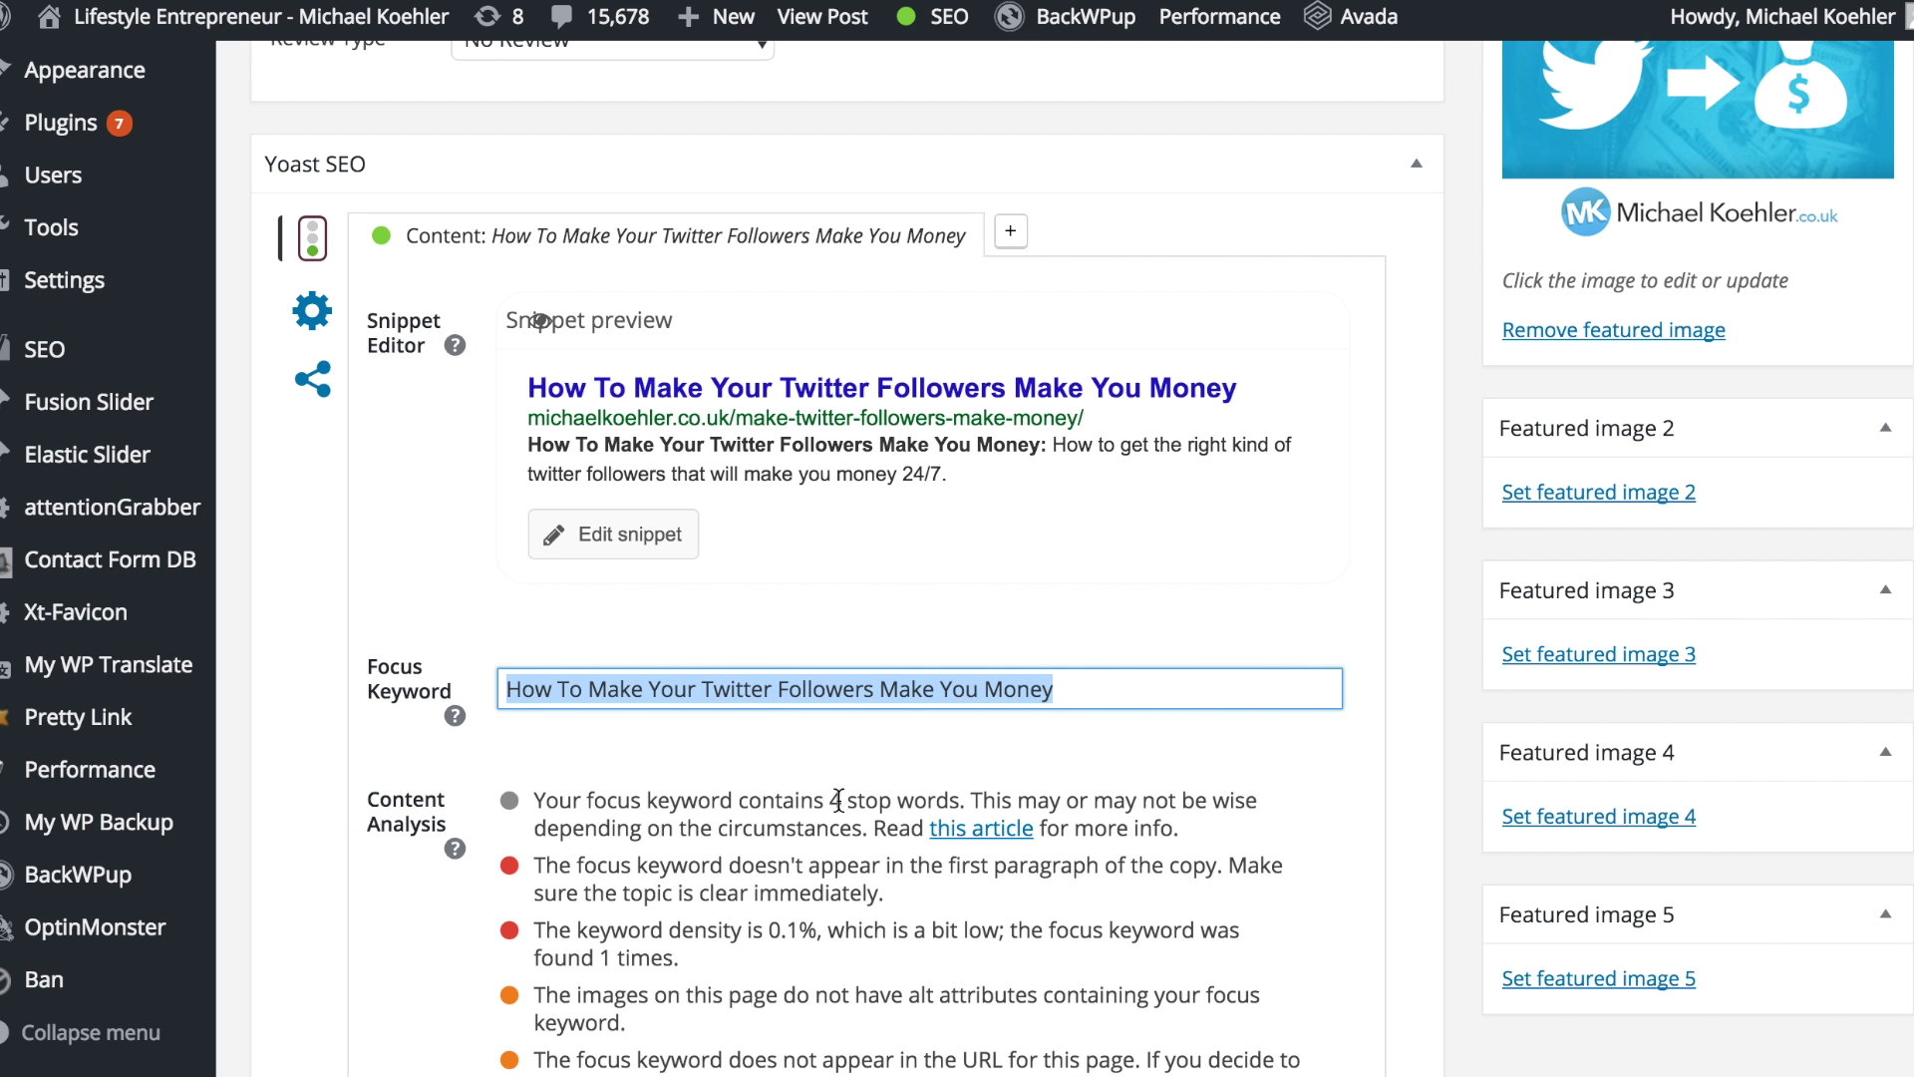
pyautogui.scroll(-3, 956, 630)
pyautogui.scroll(-5, 956, 630)
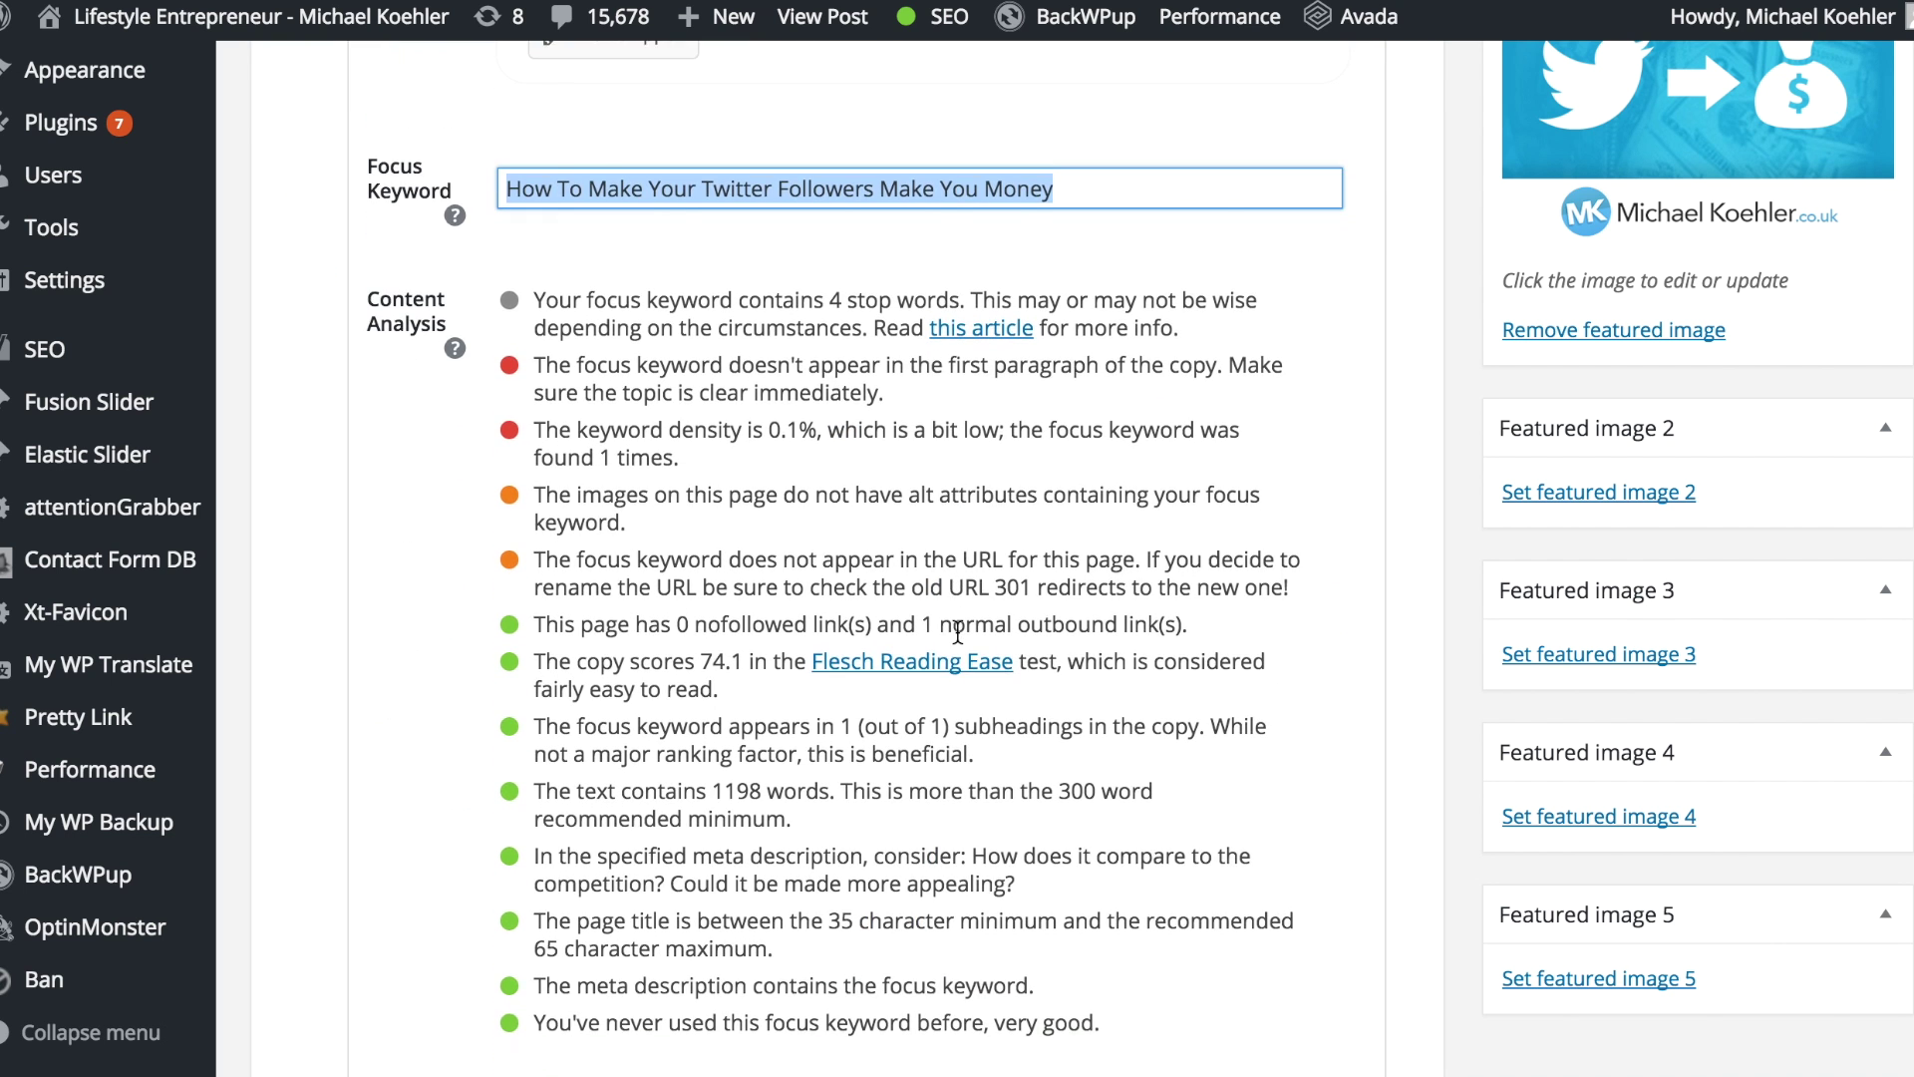
pyautogui.scroll(-2, 720, 451)
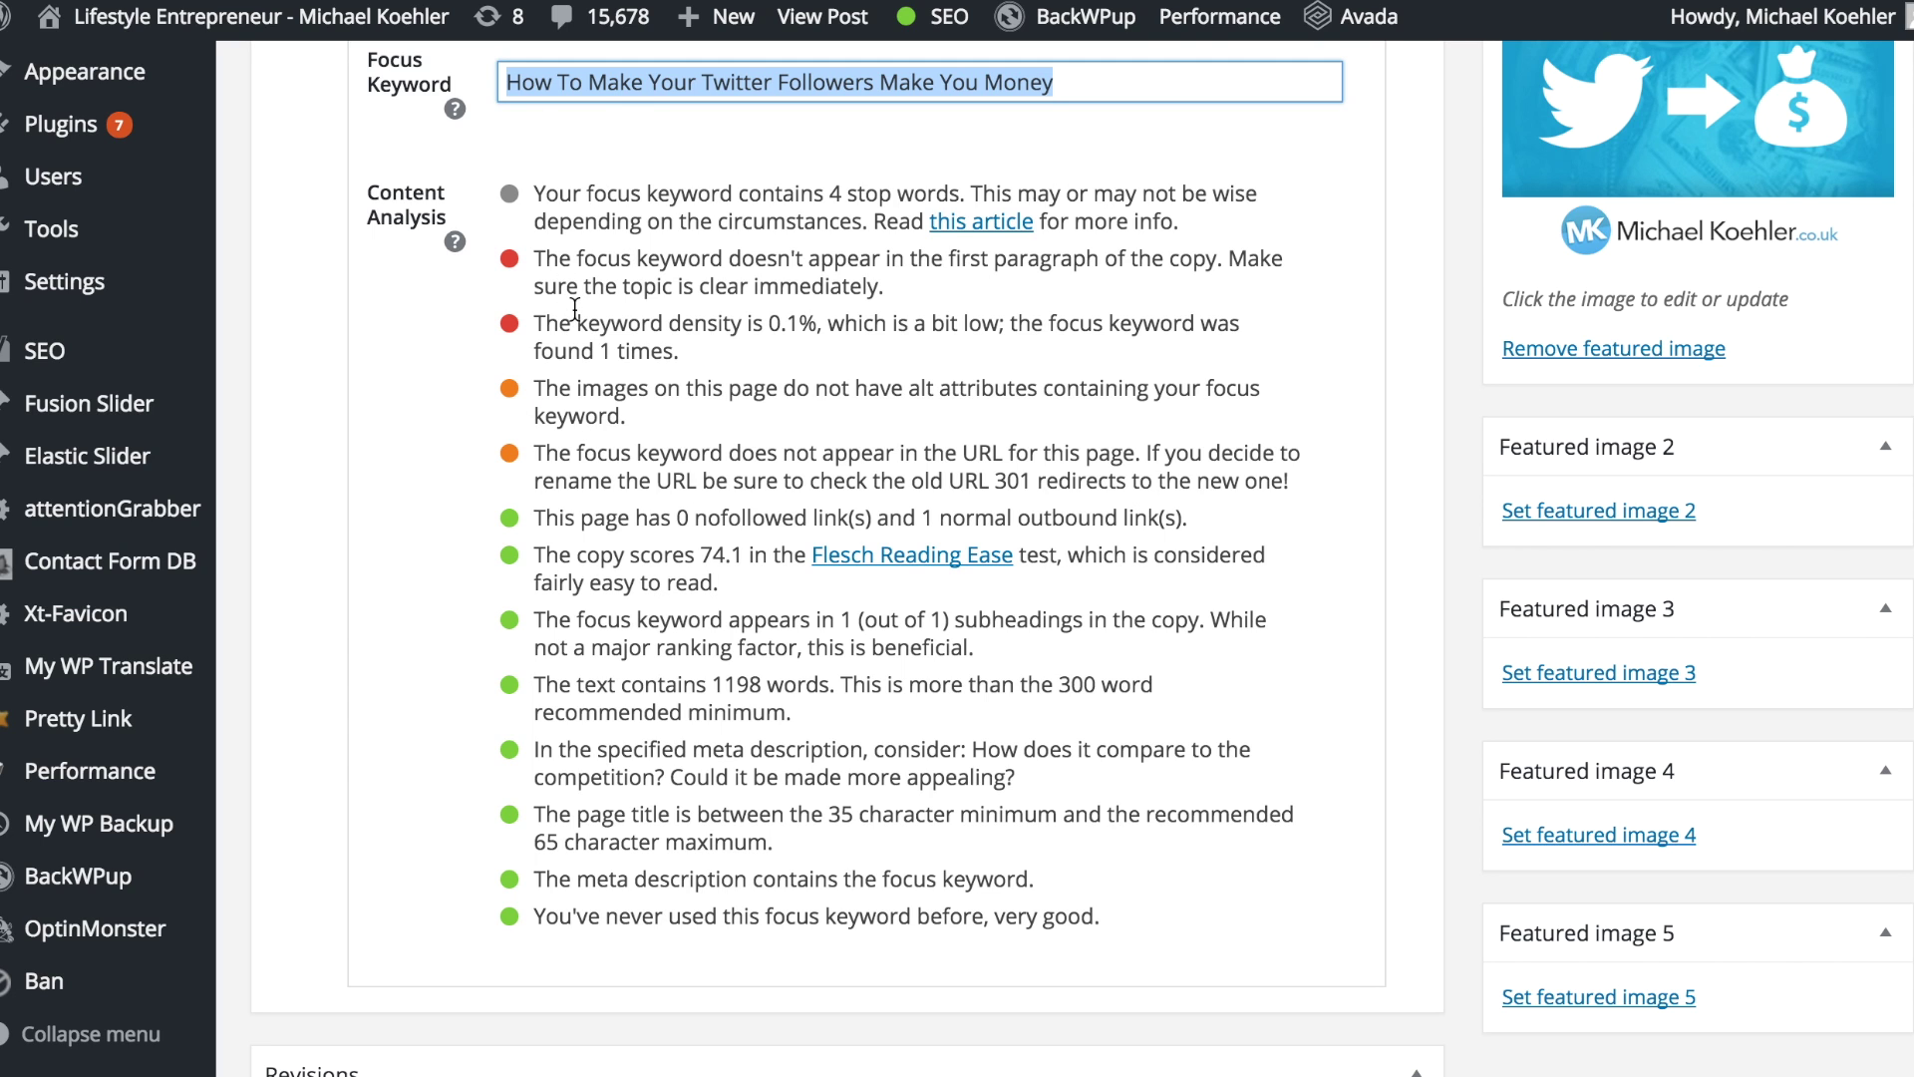
pyautogui.moveTo(535, 323); pyautogui.dragTo(756, 319)
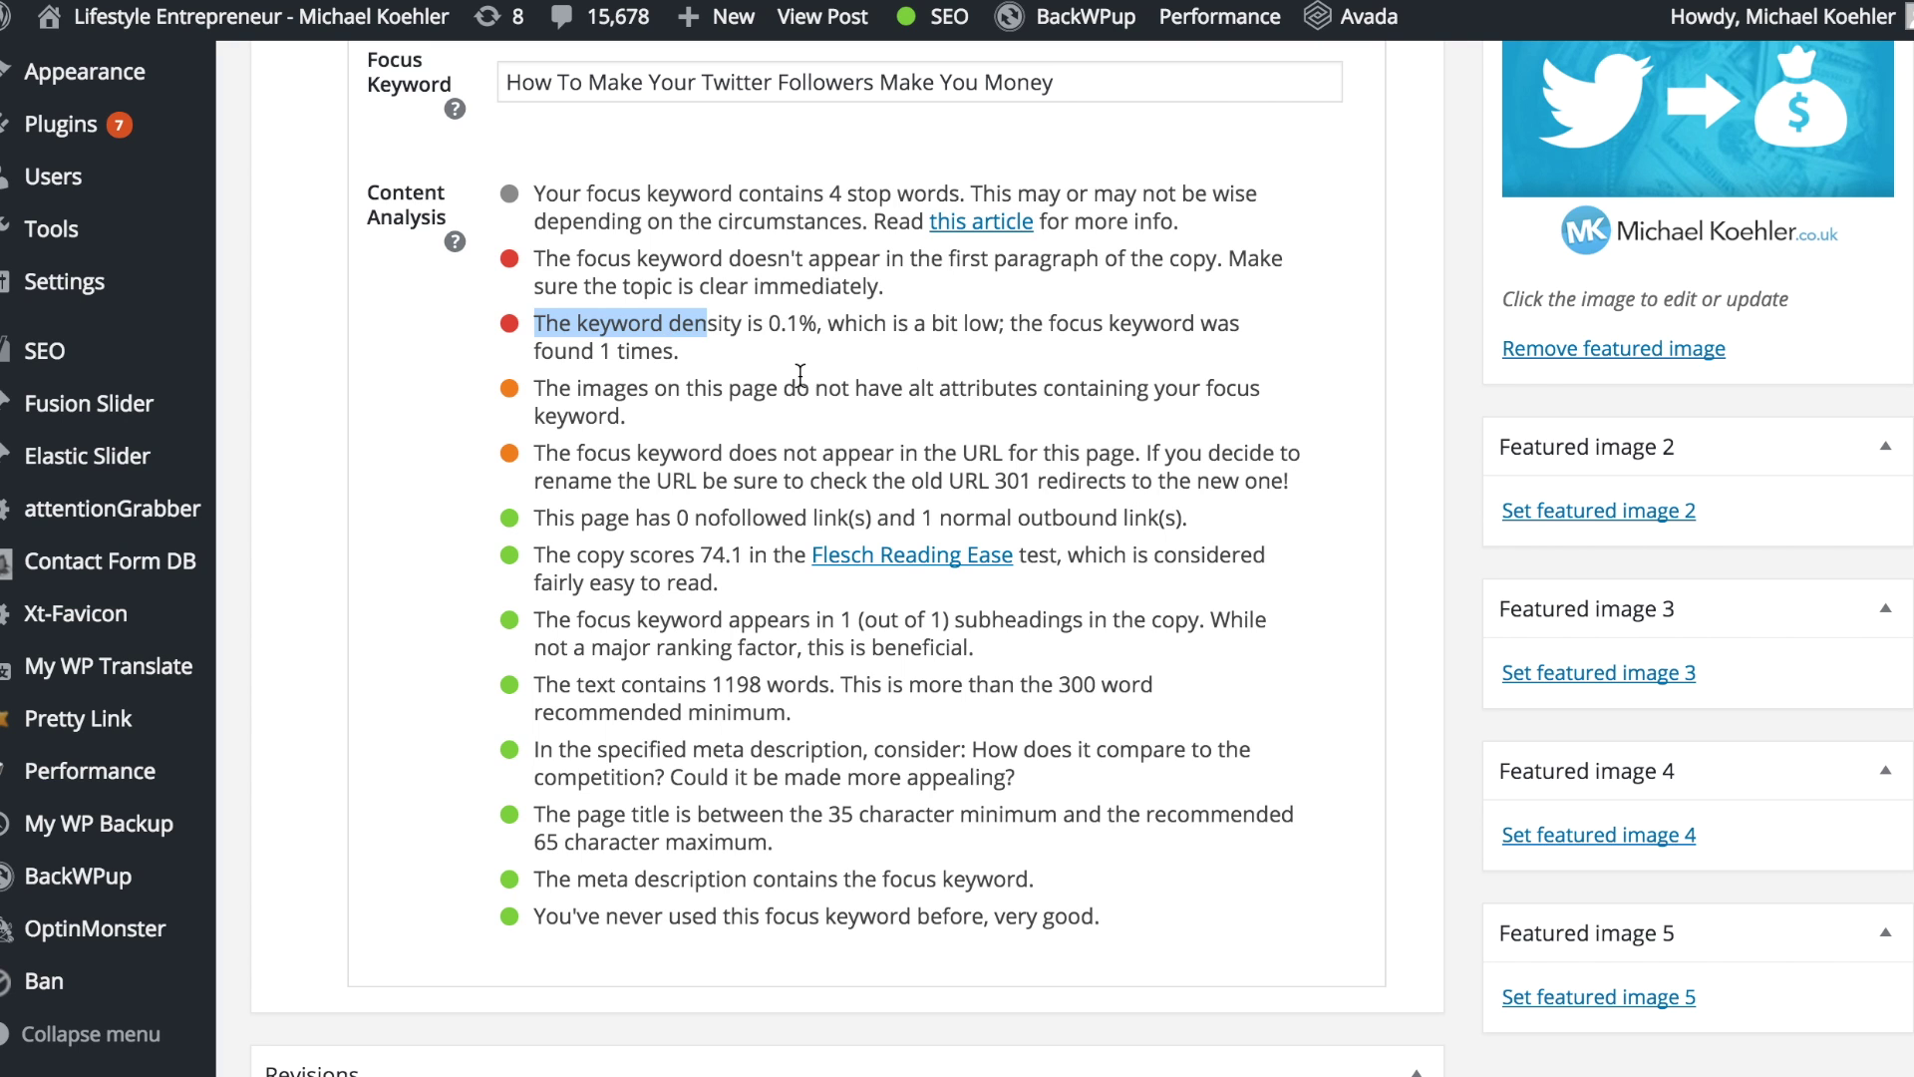
pyautogui.click(706, 329)
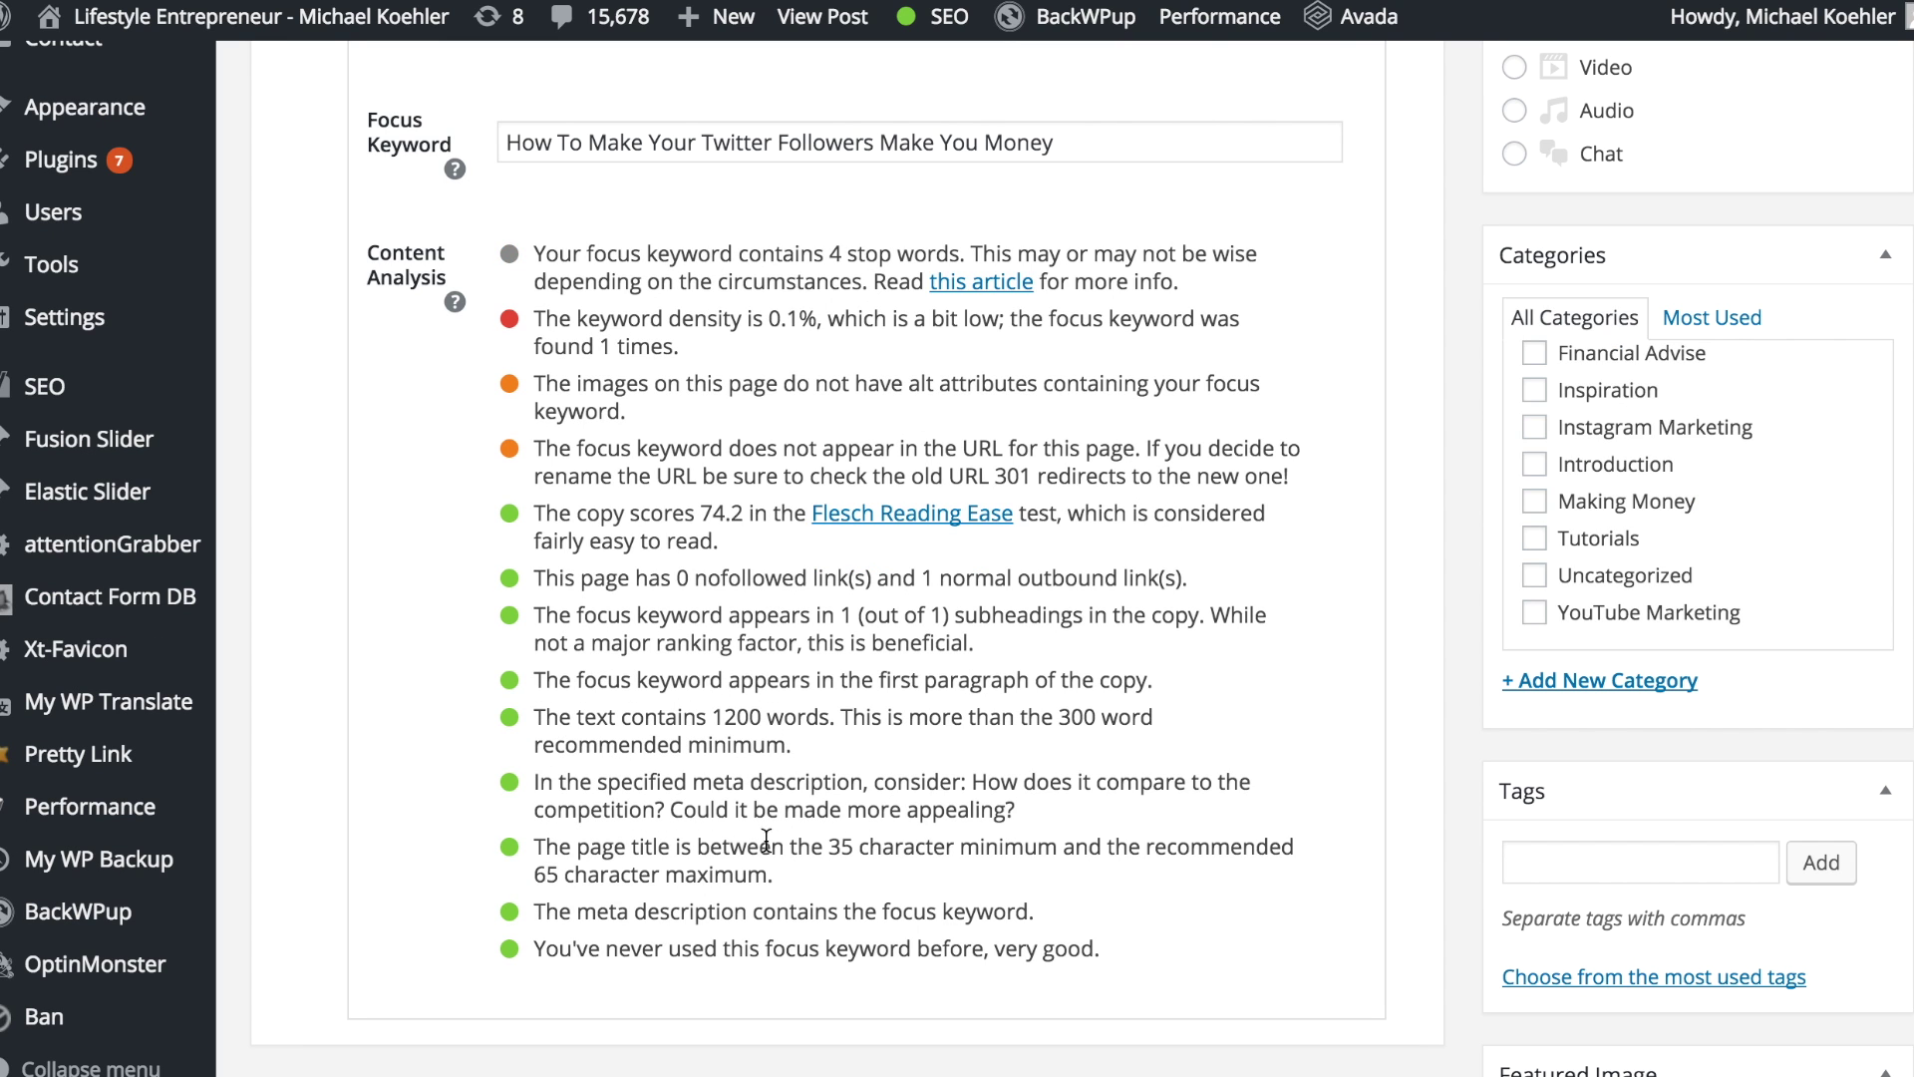
pyautogui.scroll(5, 856, 833)
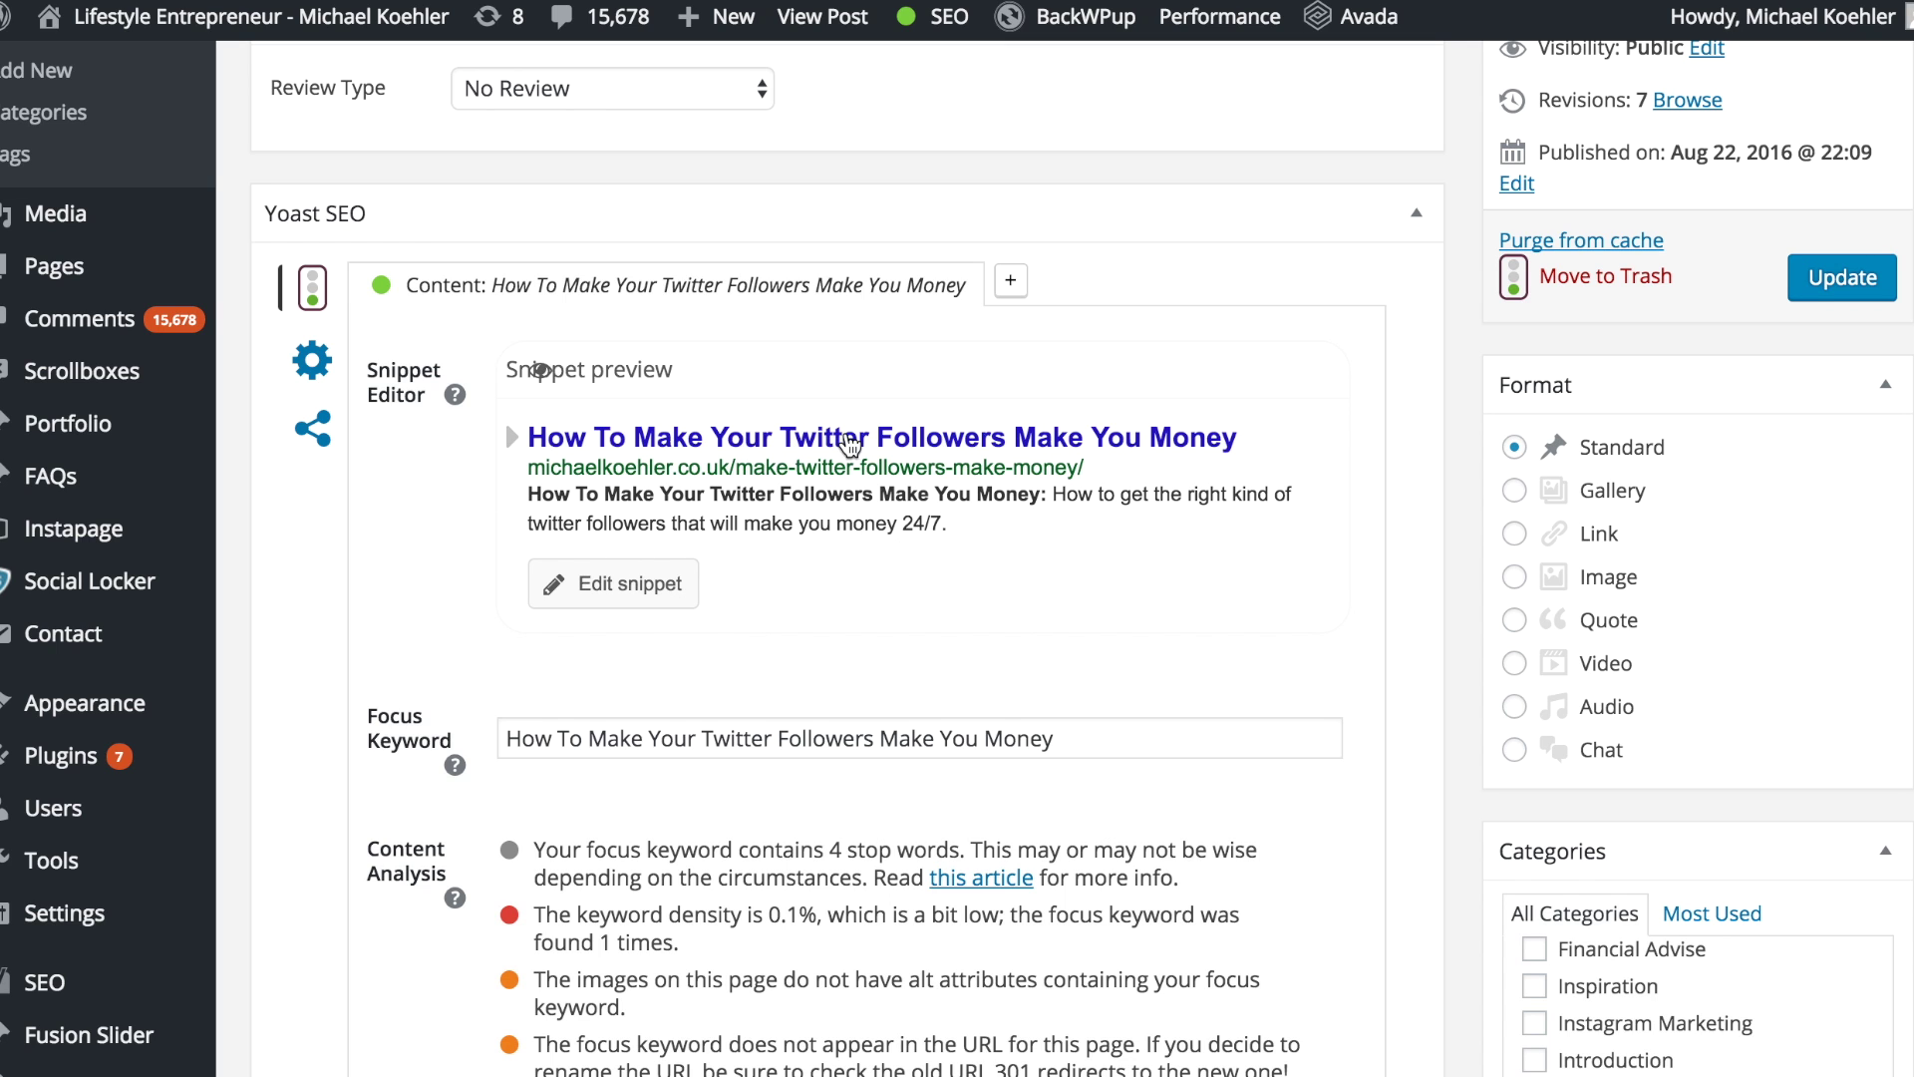
pyautogui.scroll(1, 1010, 449)
pyautogui.scroll(5, 1009, 450)
pyautogui.scroll(3, 1012, 440)
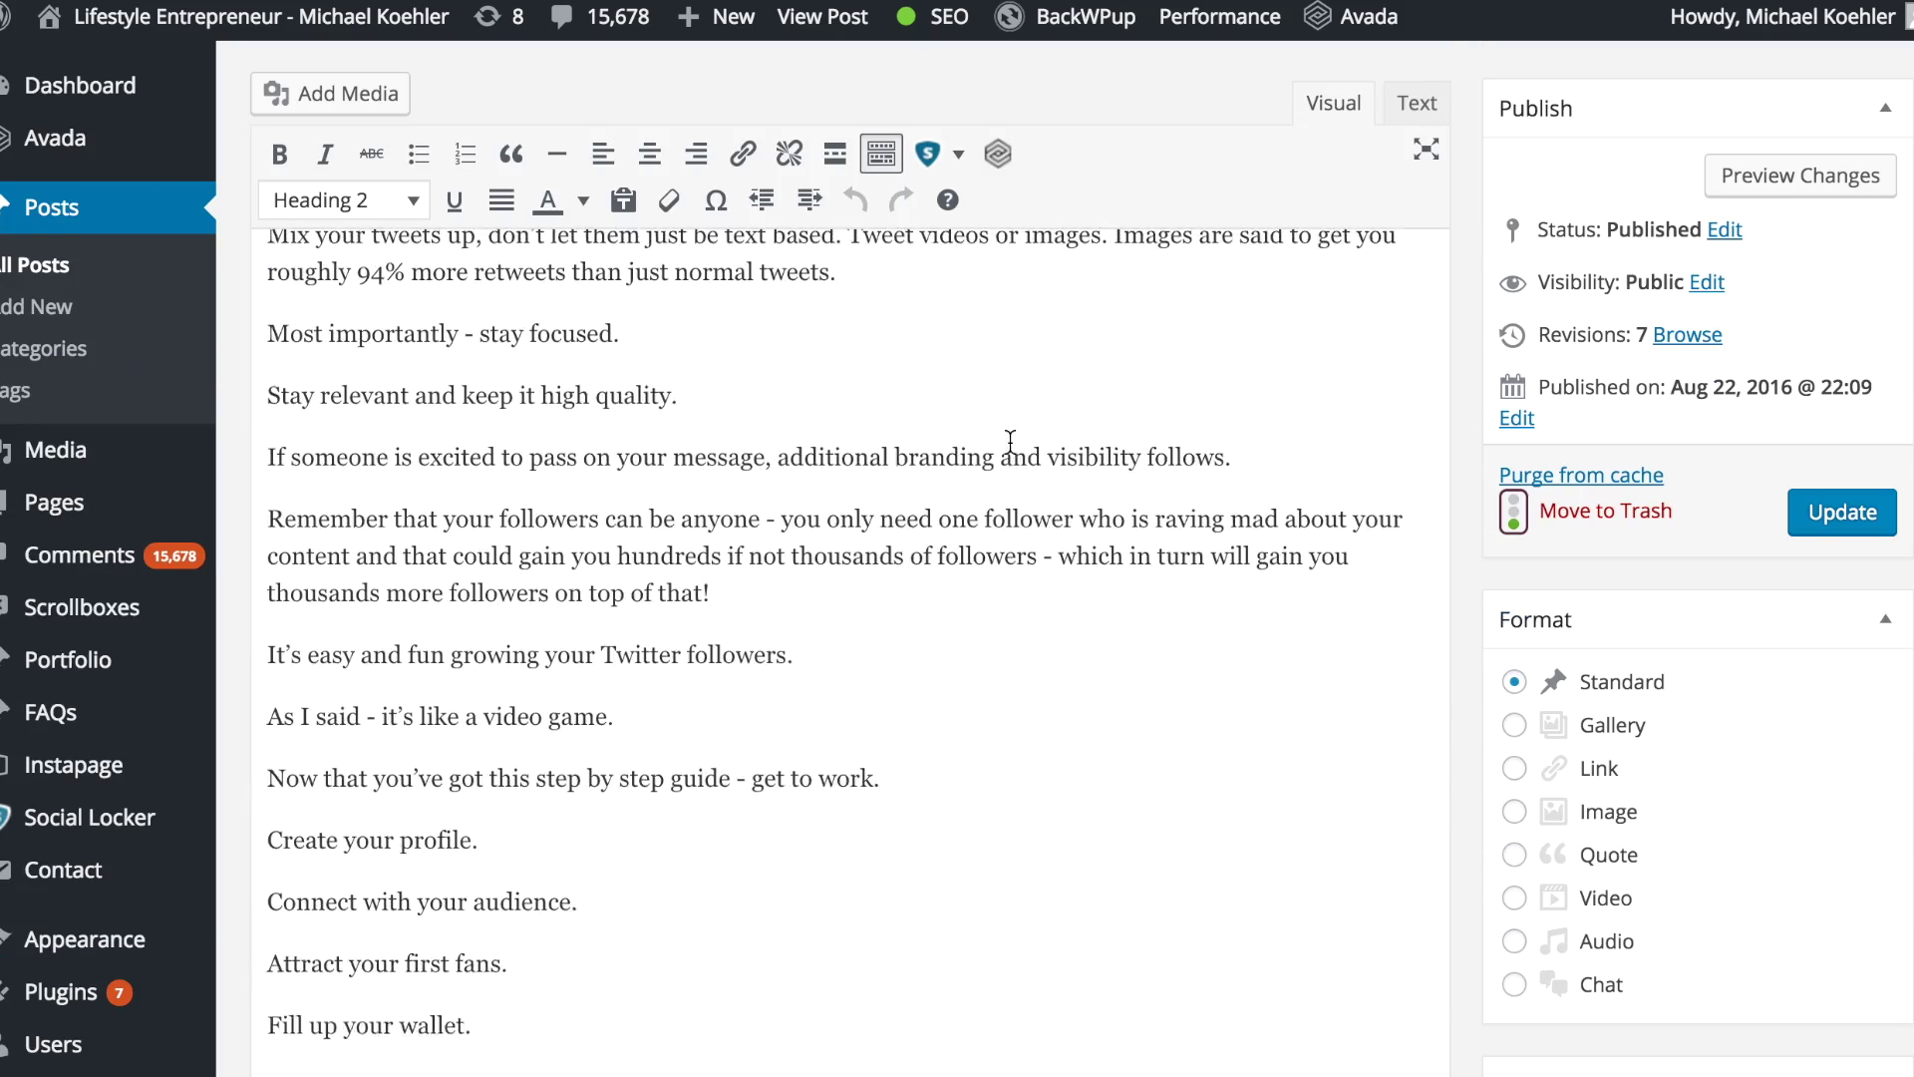
pyautogui.scroll(1, 1013, 440)
pyautogui.scroll(-1, 1012, 440)
pyautogui.scroll(-1, 704, 542)
pyautogui.scroll(-4, 709, 549)
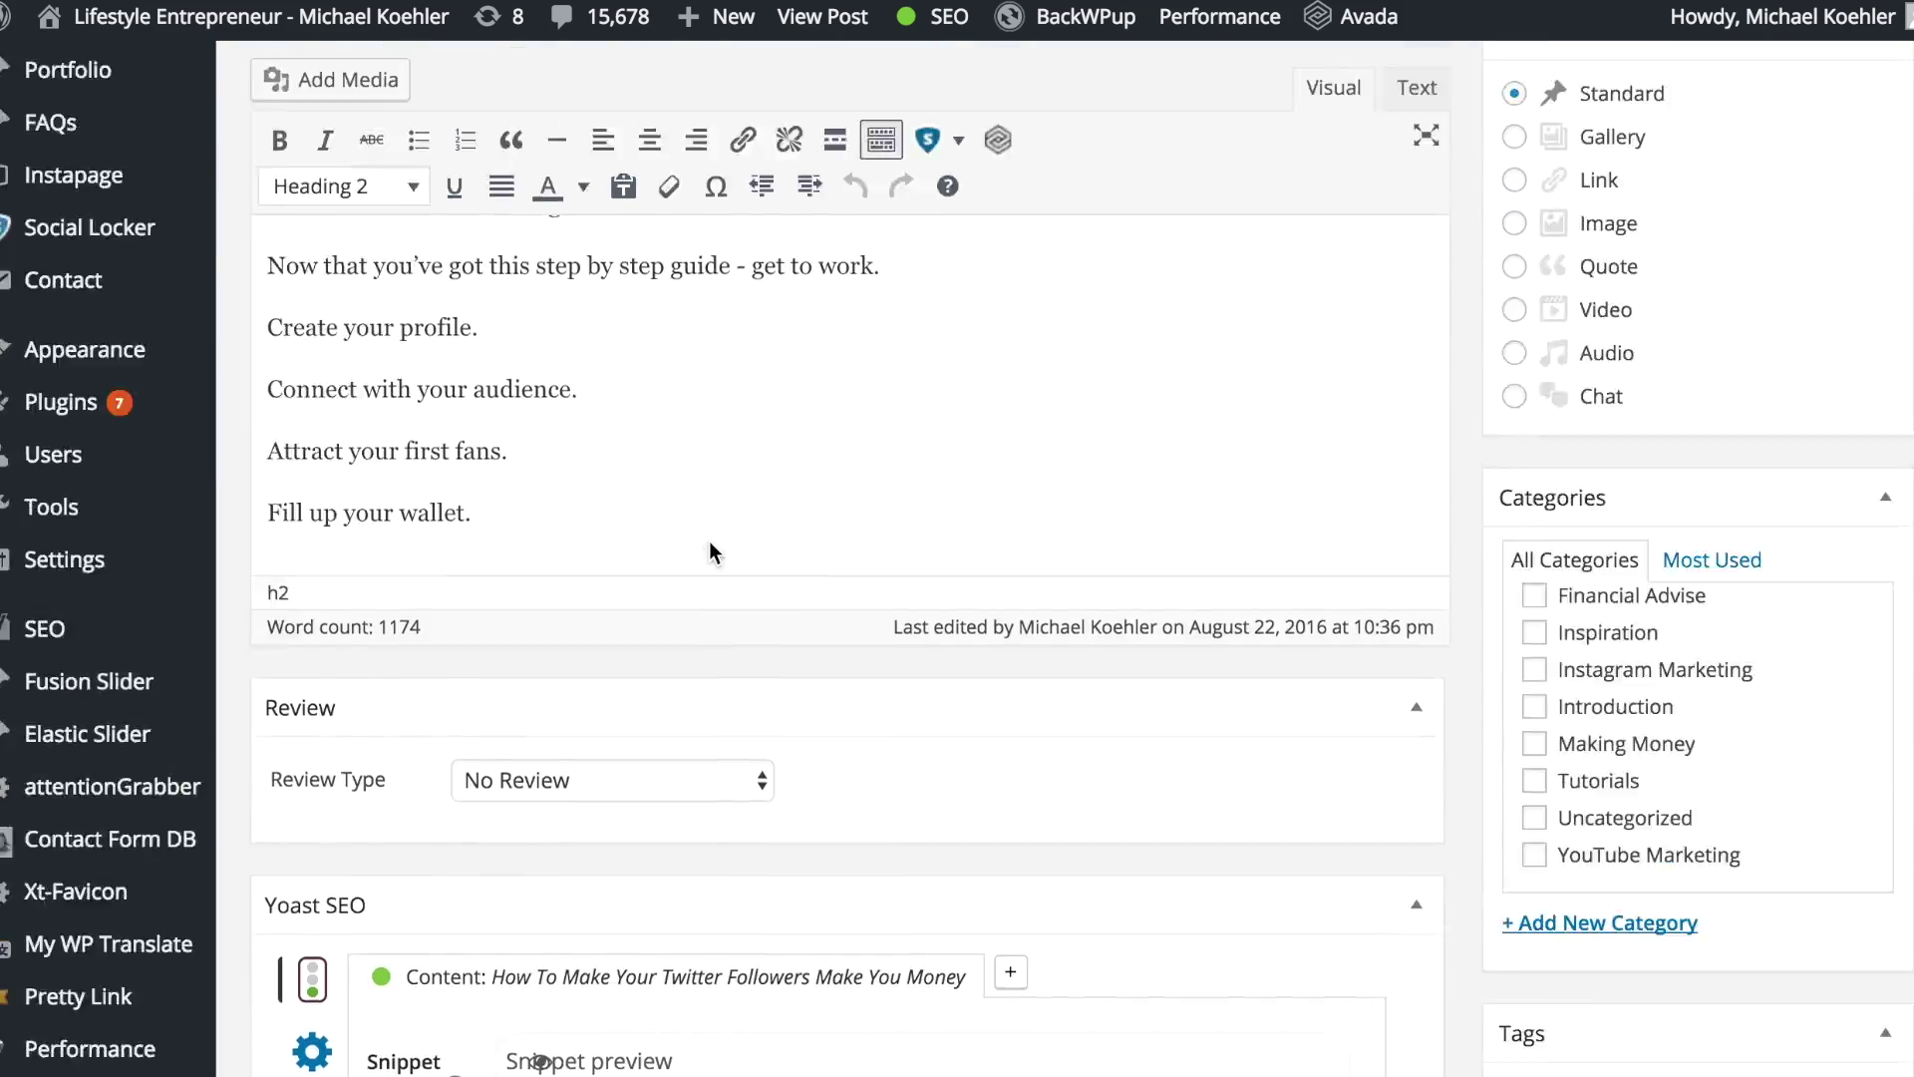
pyautogui.scroll(5, 710, 548)
pyautogui.scroll(-4, 710, 544)
pyautogui.scroll(2, 711, 543)
pyautogui.scroll(1, 710, 543)
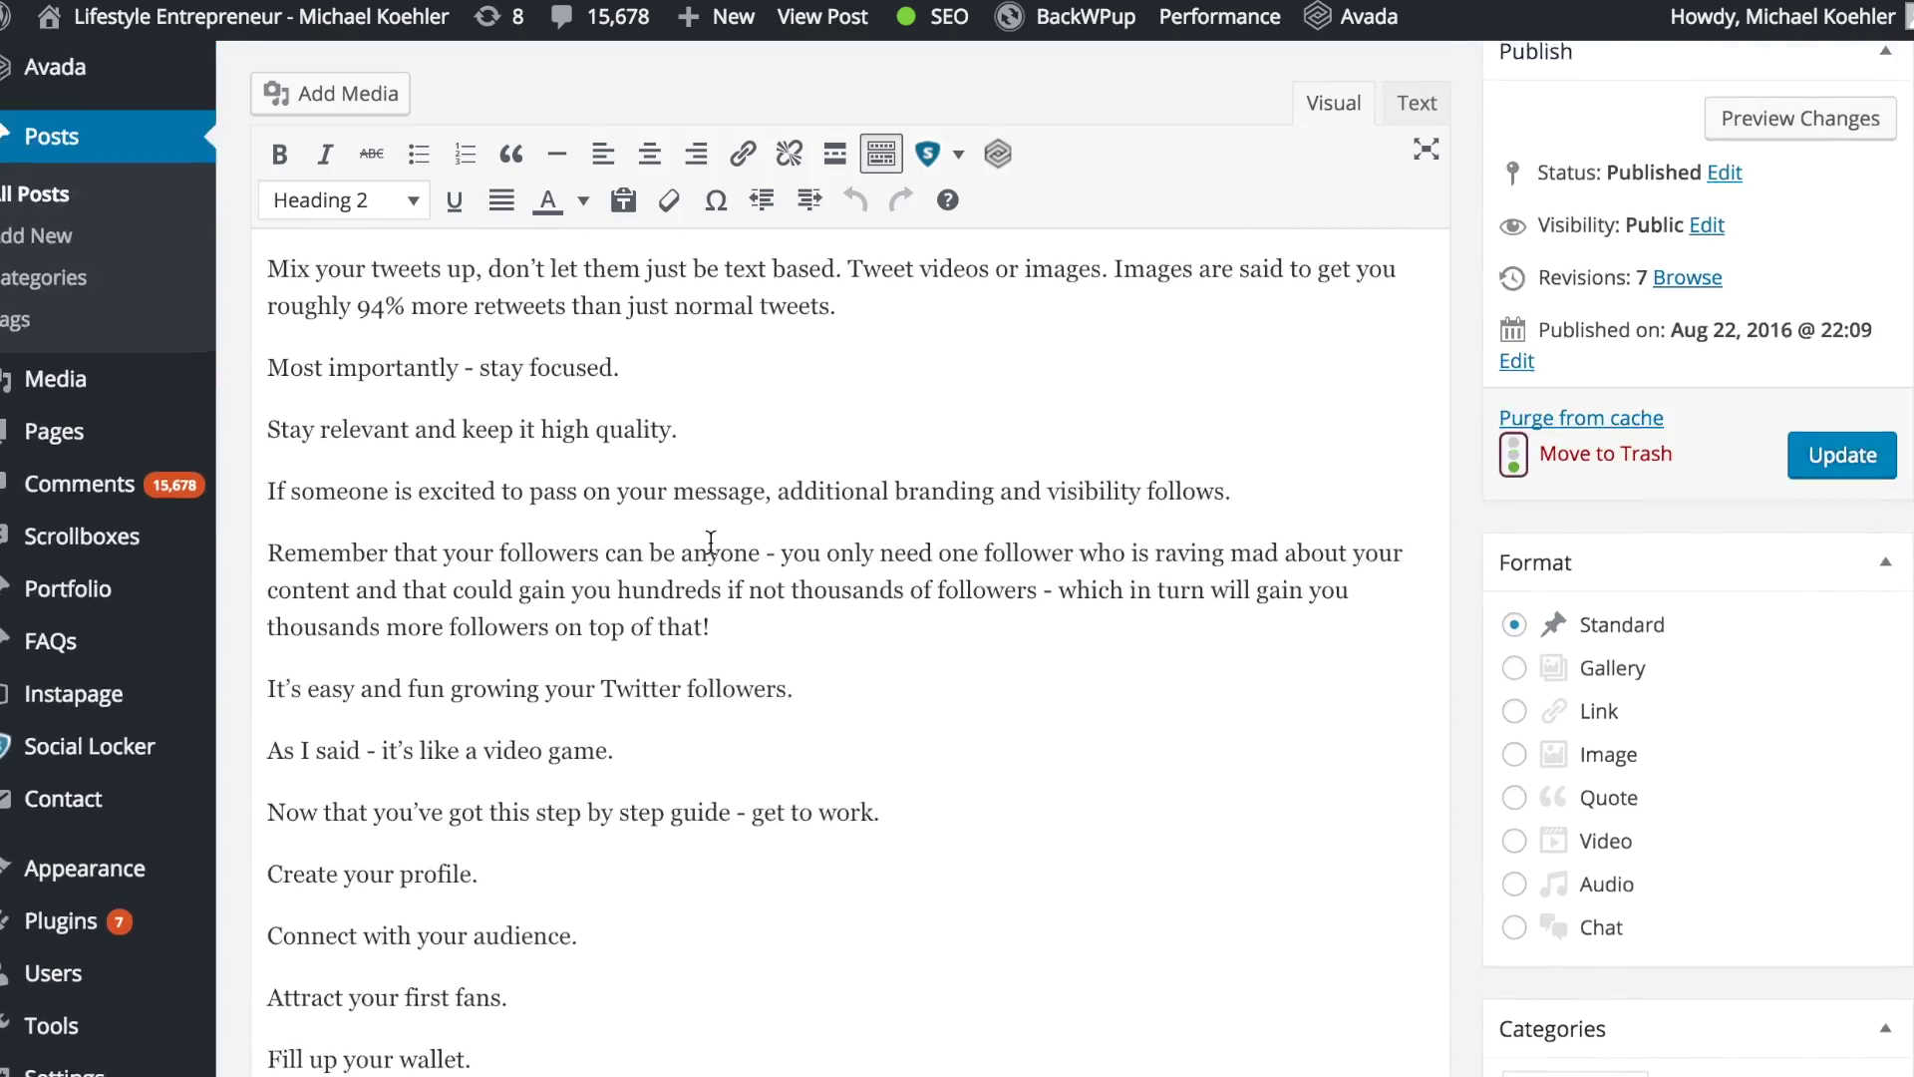
pyautogui.scroll(1, 710, 543)
pyautogui.scroll(1, 817, 588)
pyautogui.scroll(3, 792, 587)
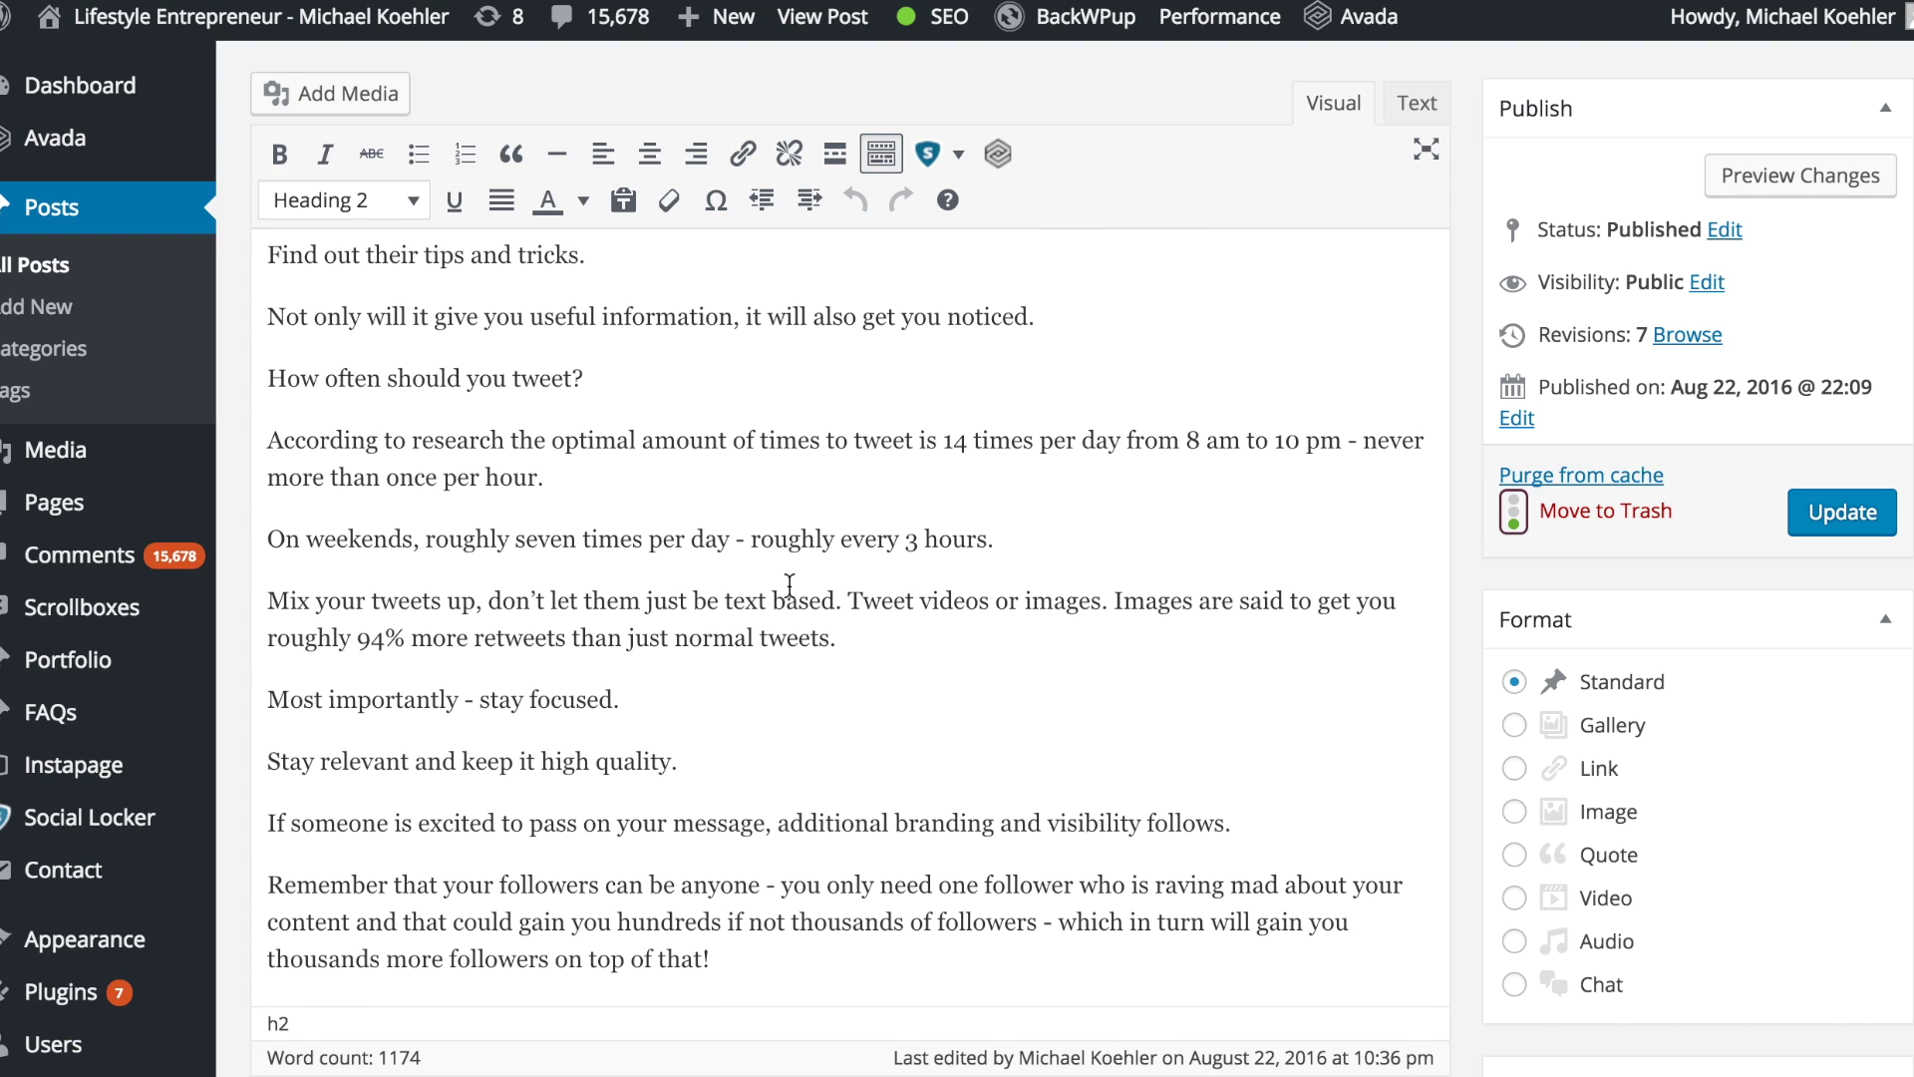
pyautogui.scroll(2, 793, 589)
pyautogui.scroll(3, 793, 588)
pyautogui.scroll(3, 793, 588)
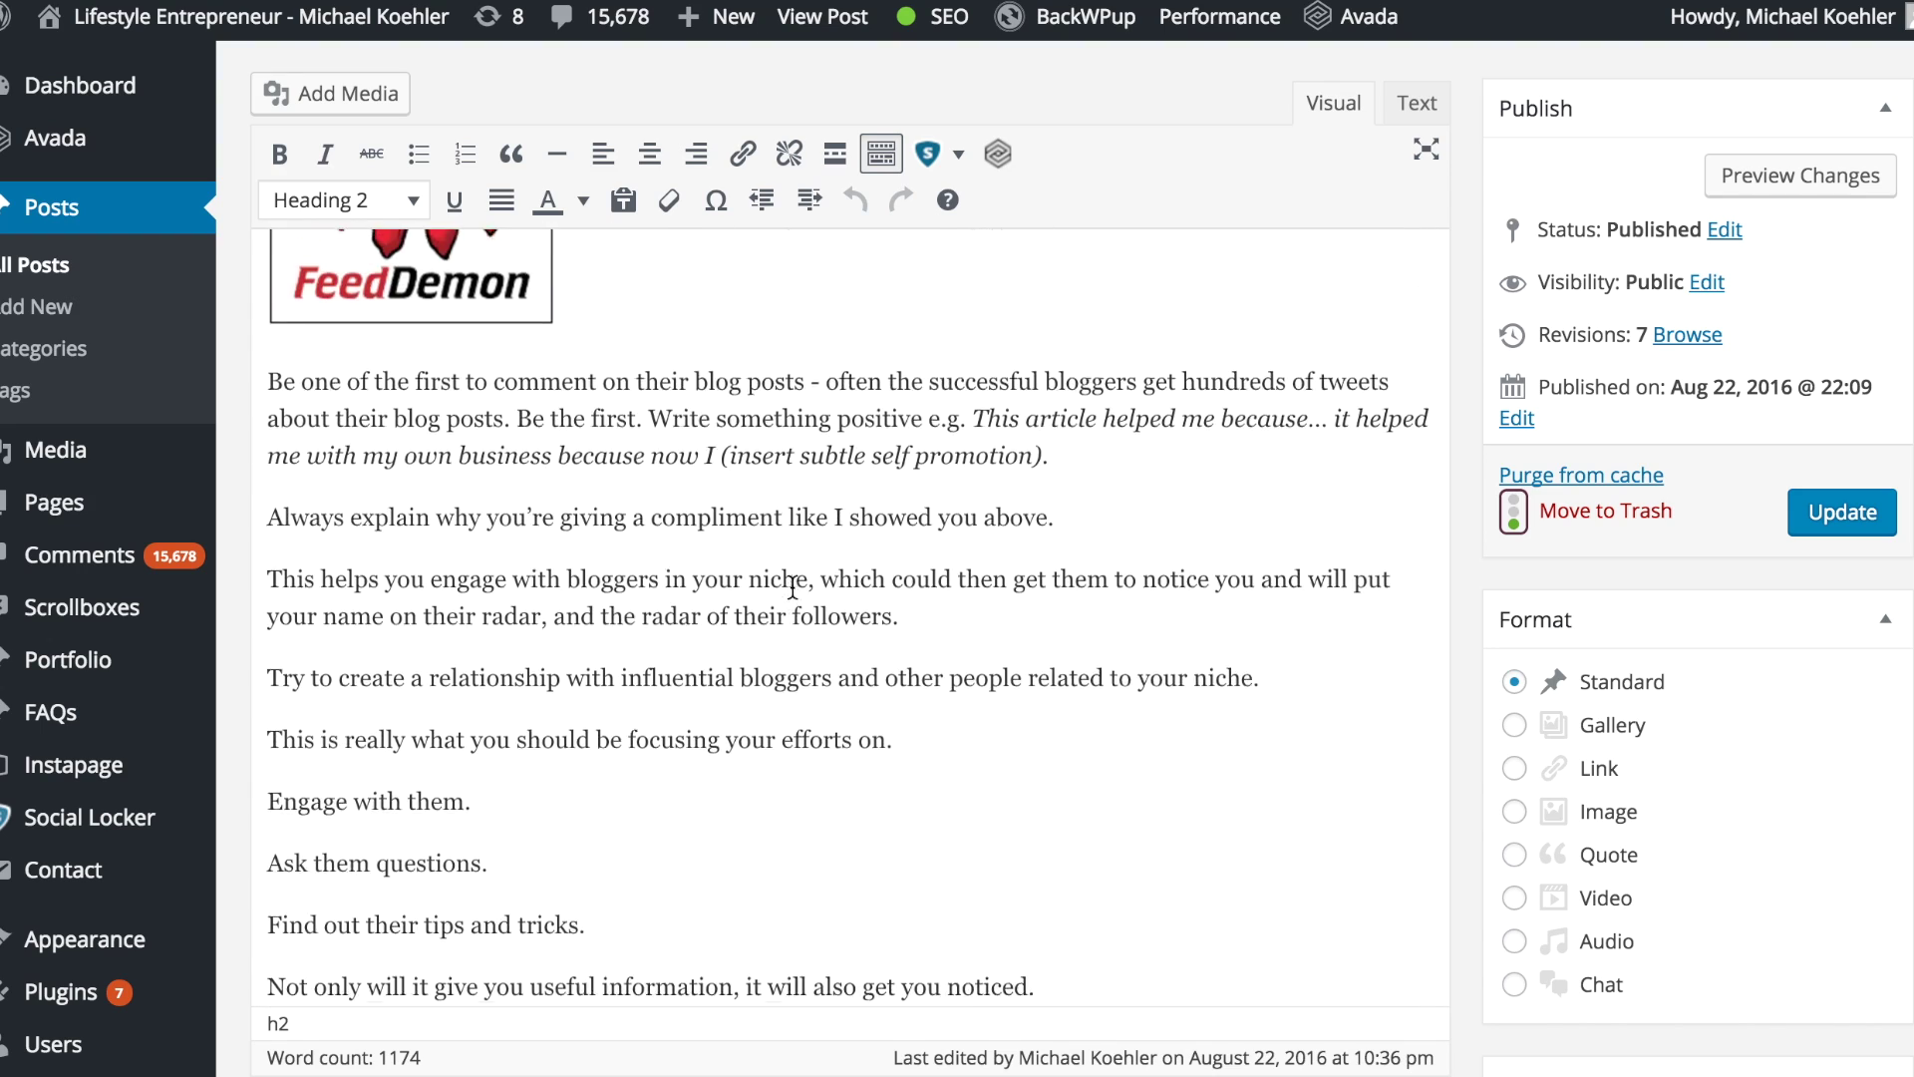
pyautogui.scroll(2, 793, 587)
pyautogui.scroll(3, 792, 588)
pyautogui.scroll(5, 792, 588)
pyautogui.scroll(1, 909, 448)
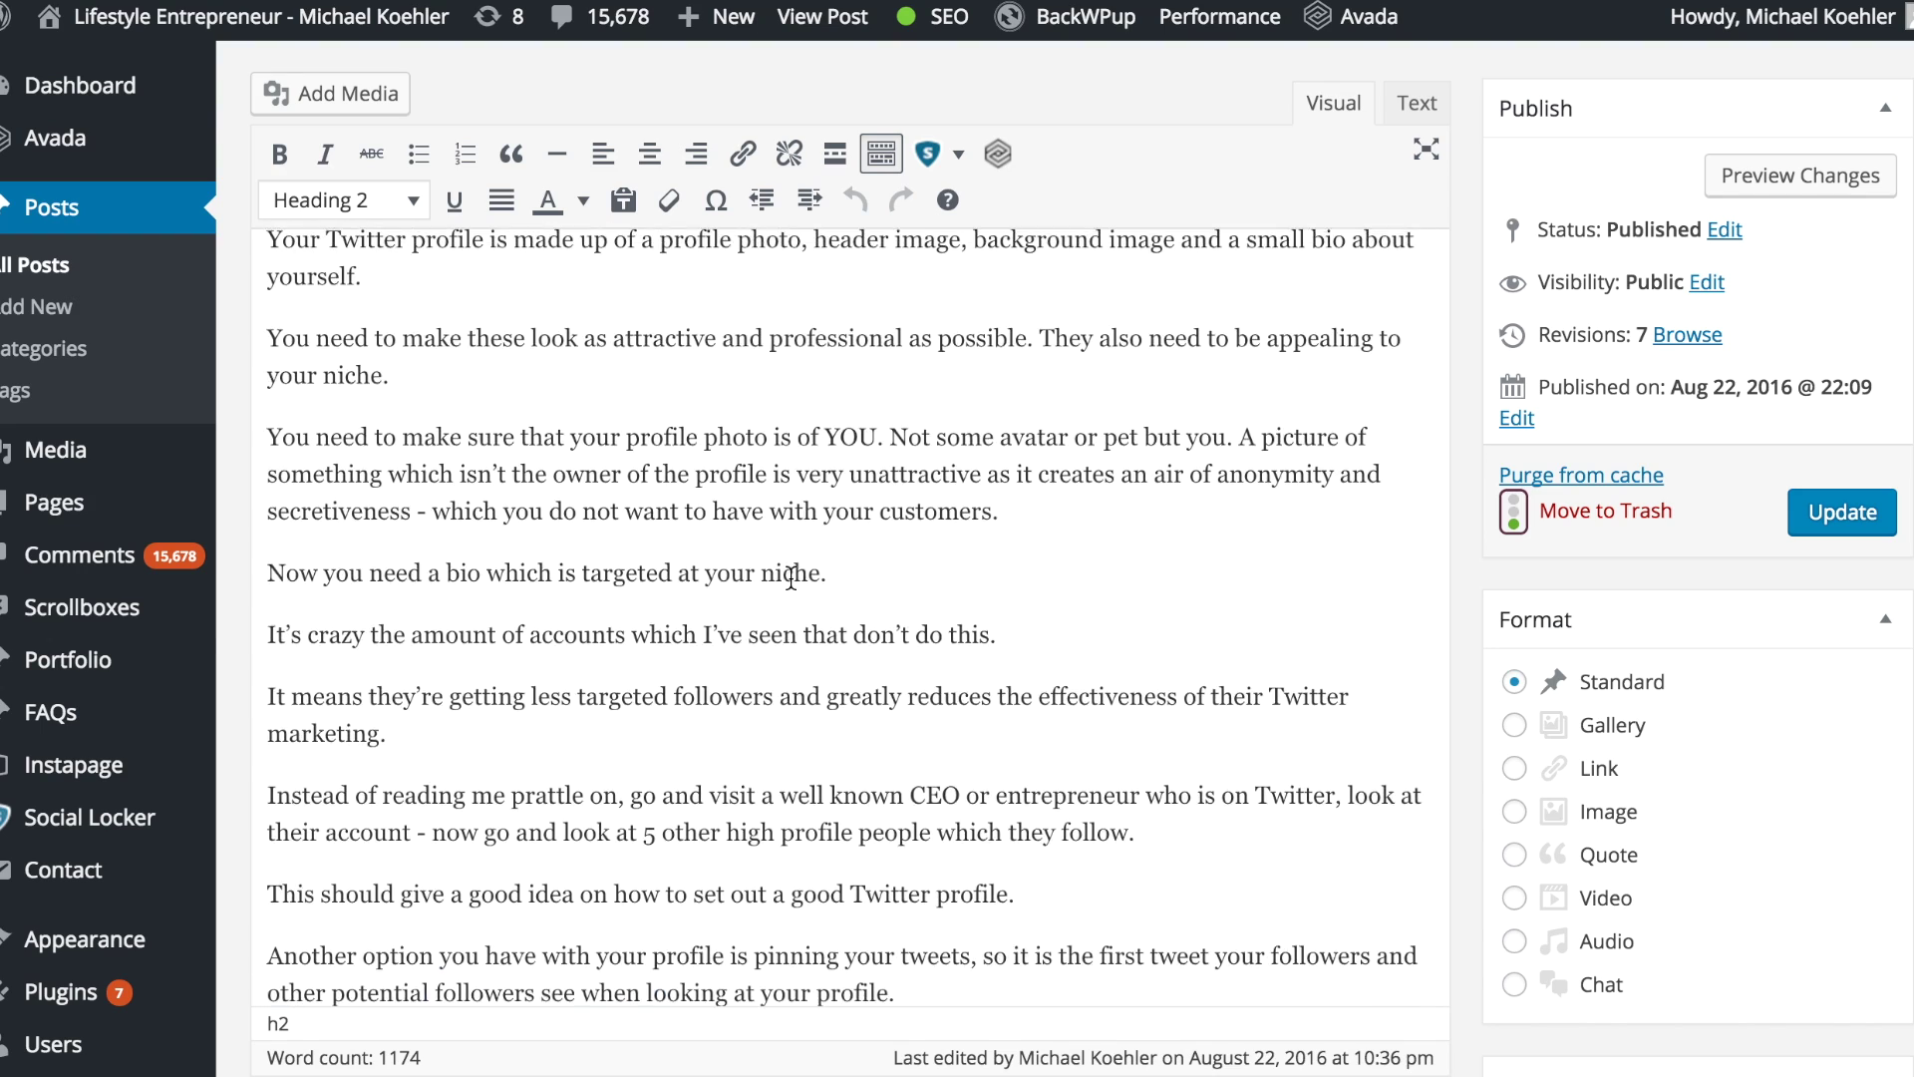
pyautogui.scroll(2, 1528, 565)
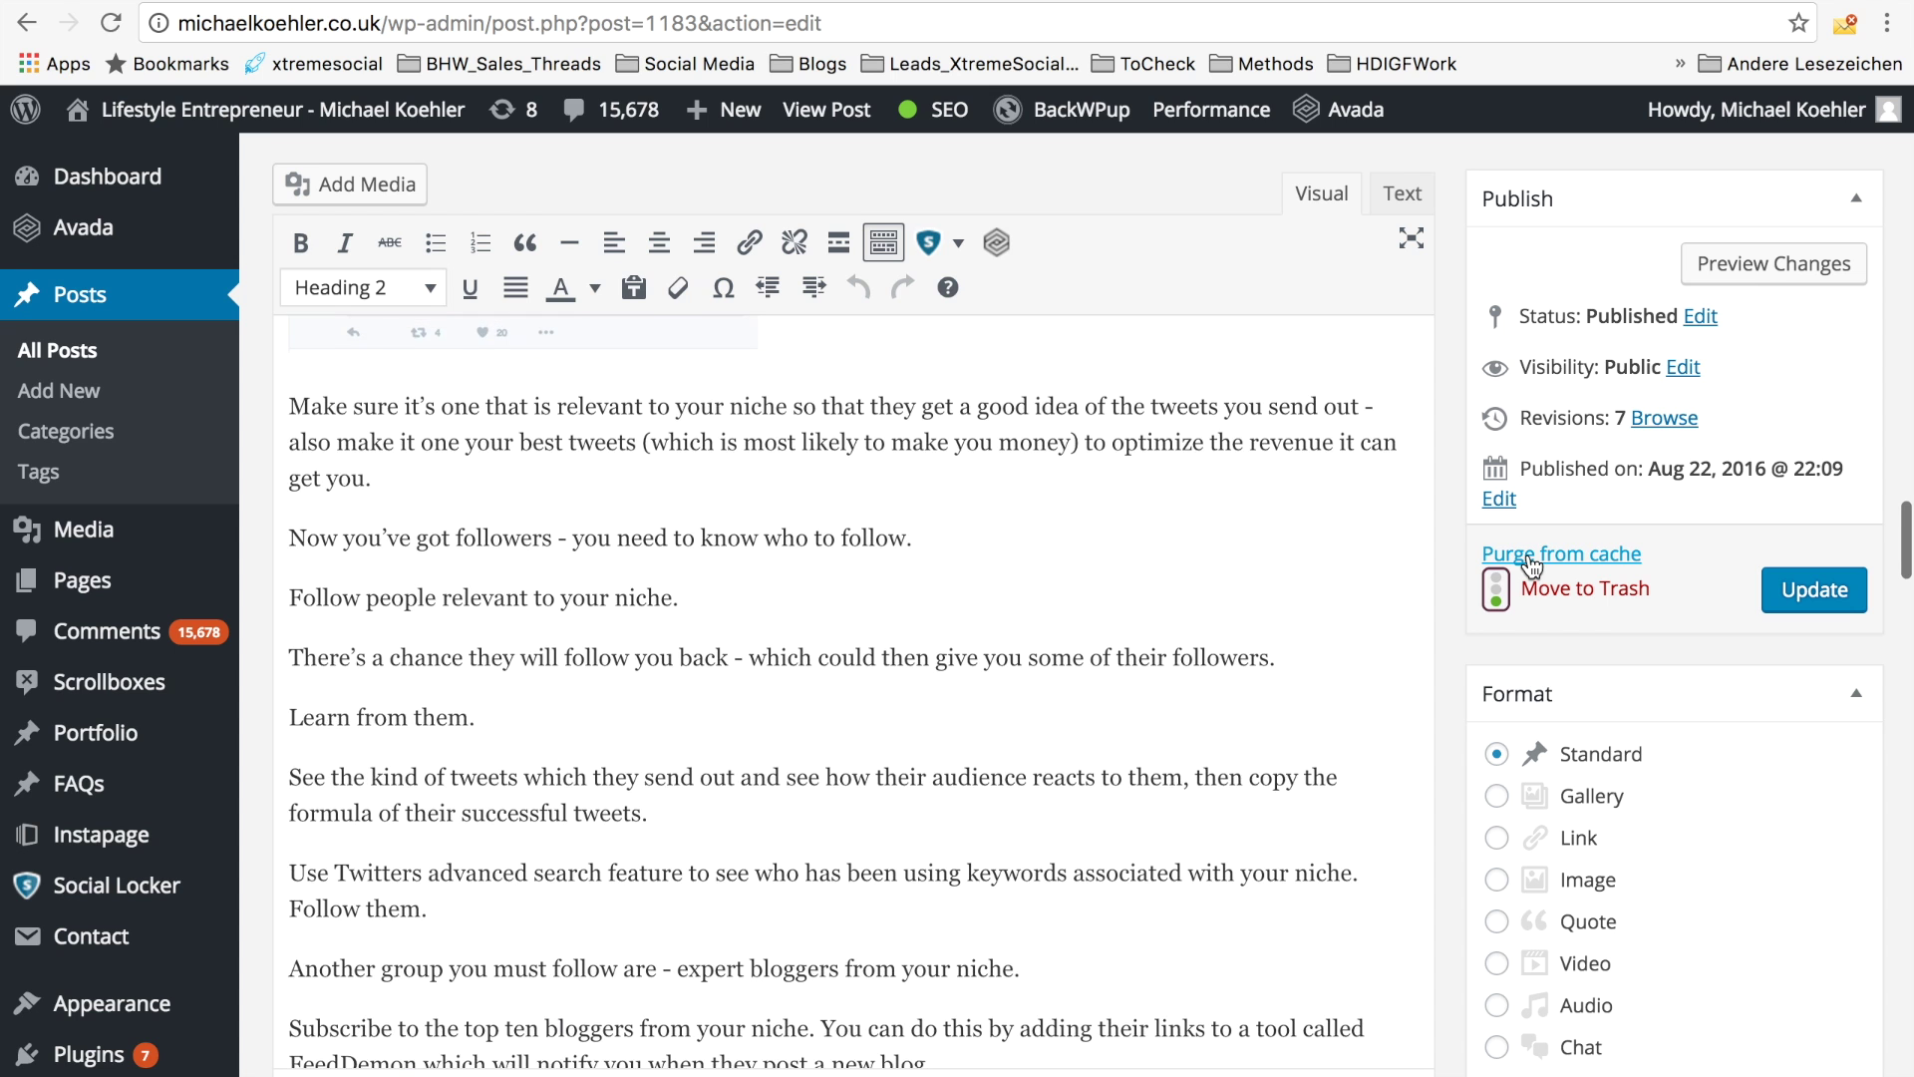
pyautogui.scroll(2, 1529, 566)
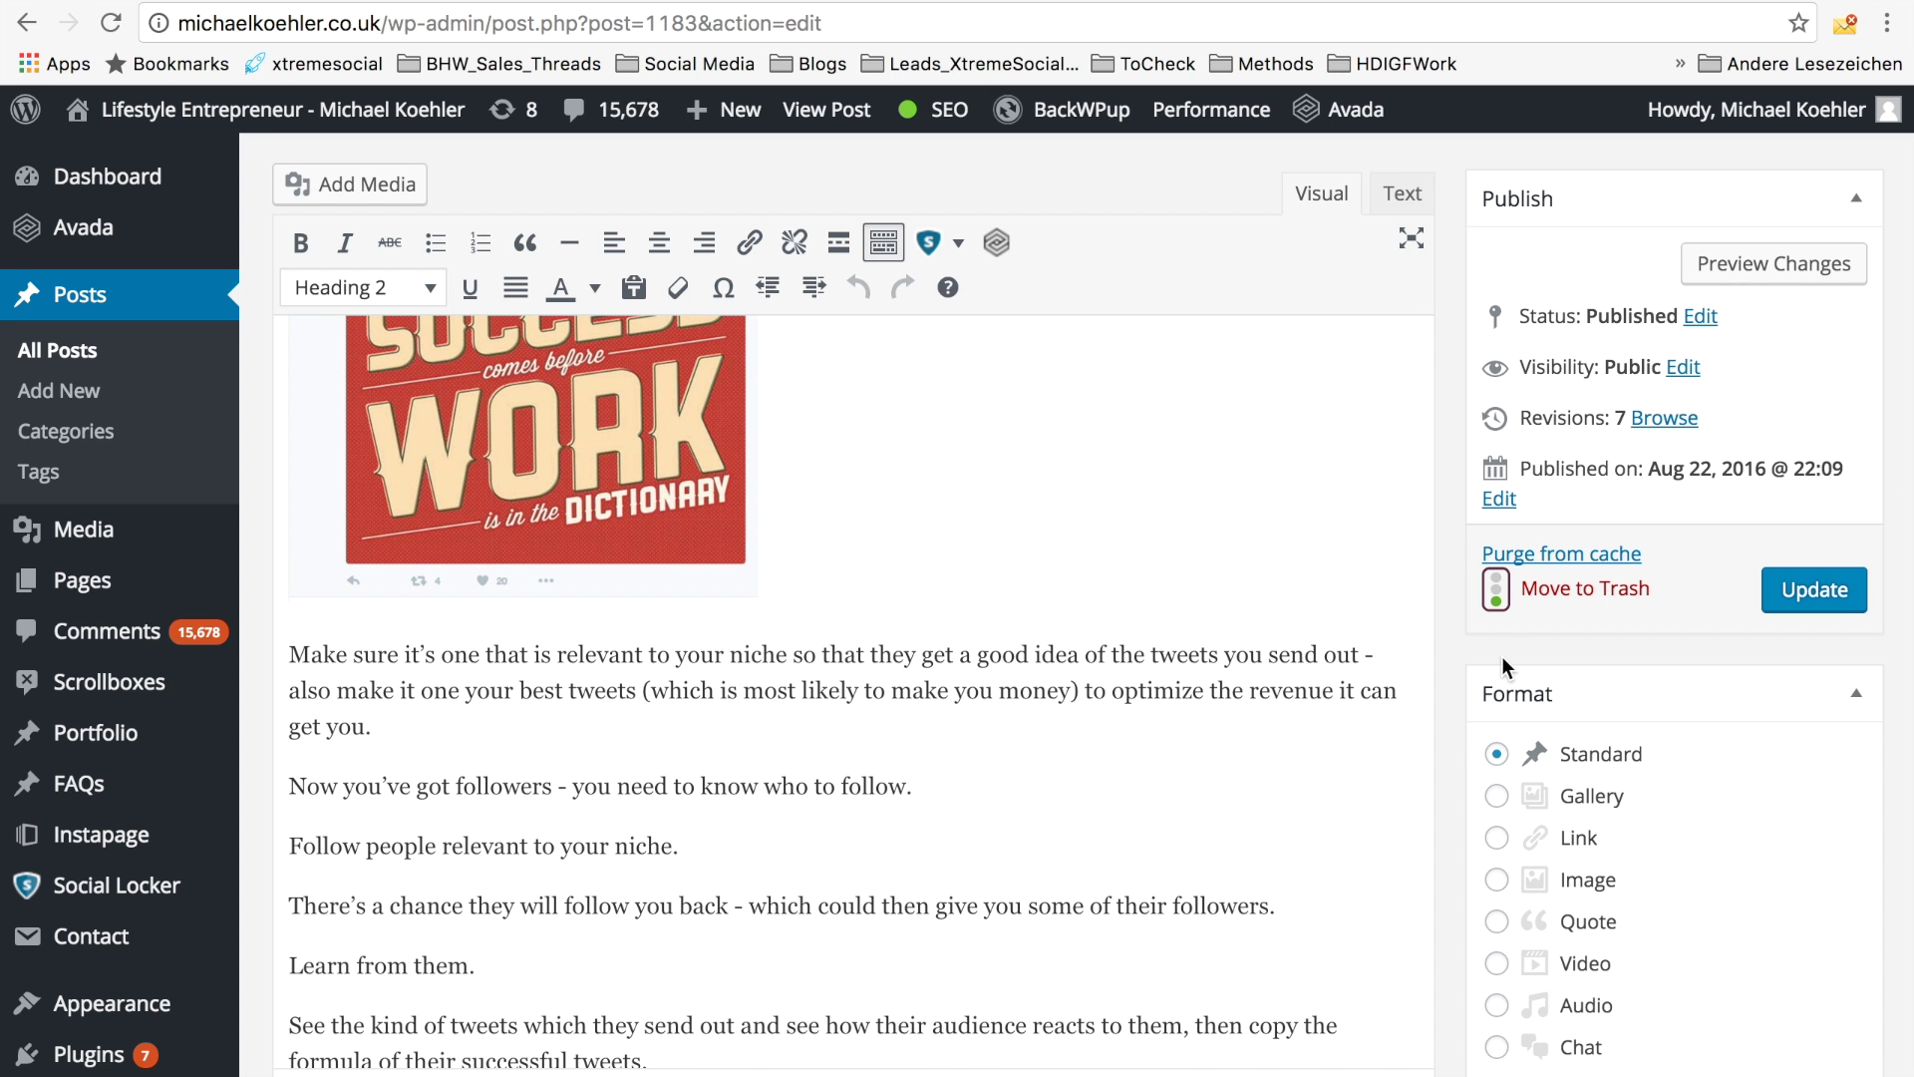
pyautogui.scroll(-2, 1503, 657)
pyautogui.scroll(-8, 1502, 677)
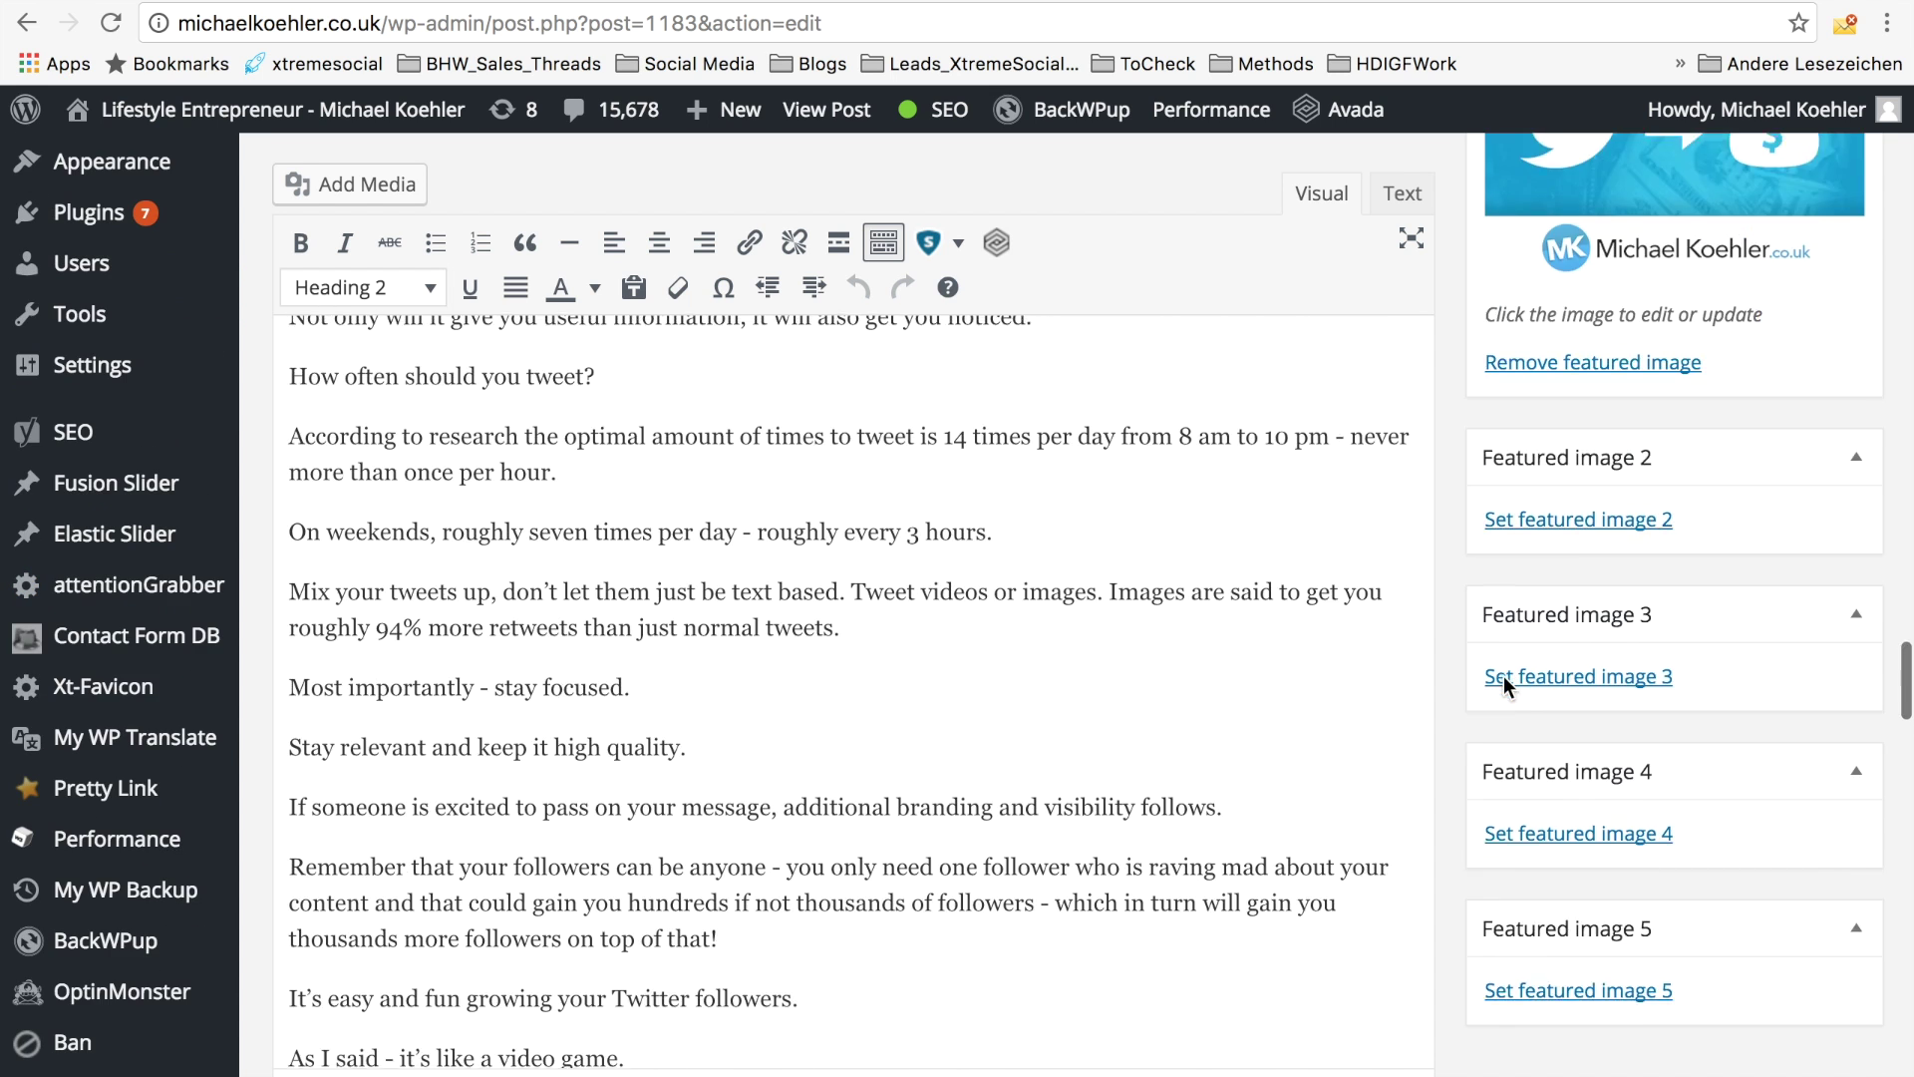
pyautogui.scroll(-3, 1503, 676)
pyautogui.scroll(-5, 1516, 689)
pyautogui.scroll(-2, 1517, 689)
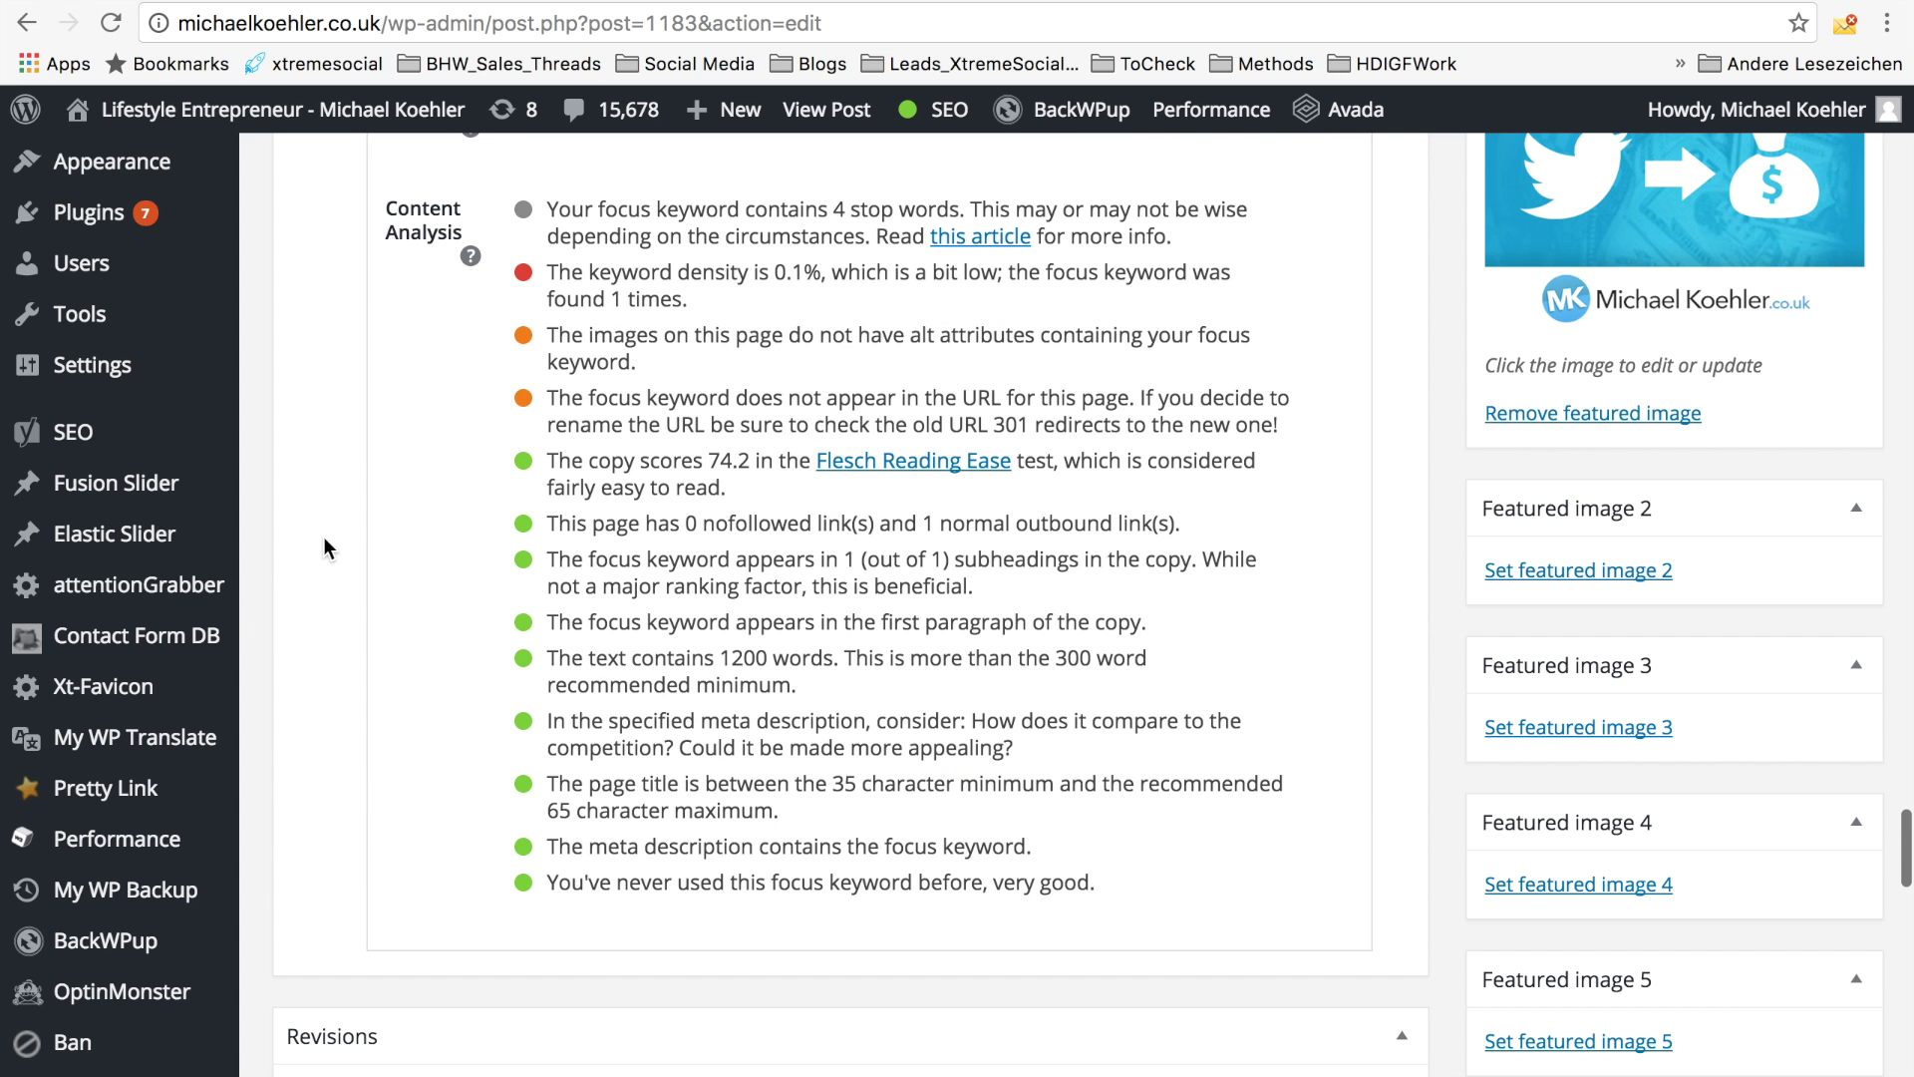